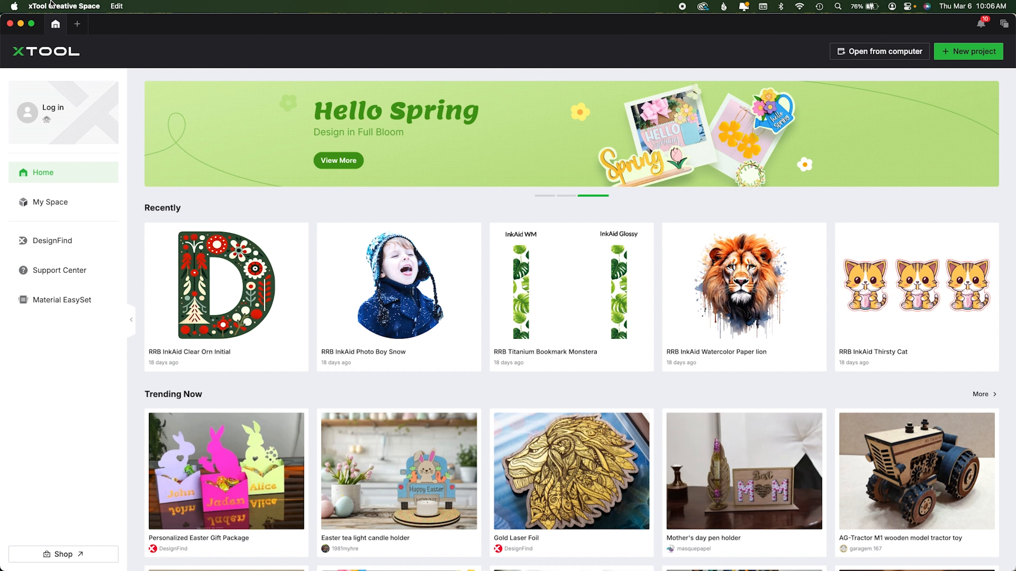
Check whether a software update is available and dismiss the update message.
left_click(52, 6)
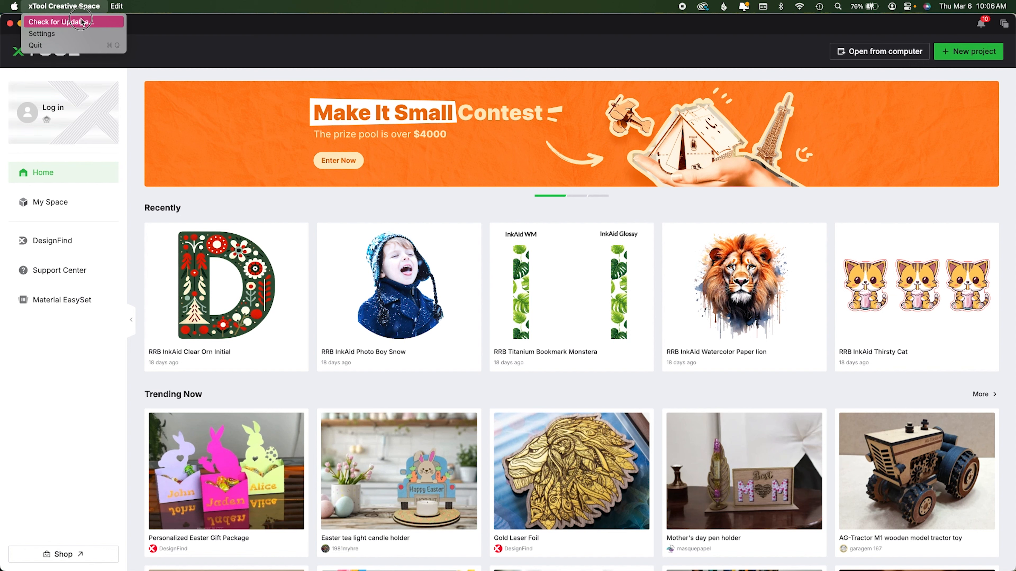
left_click(60, 22)
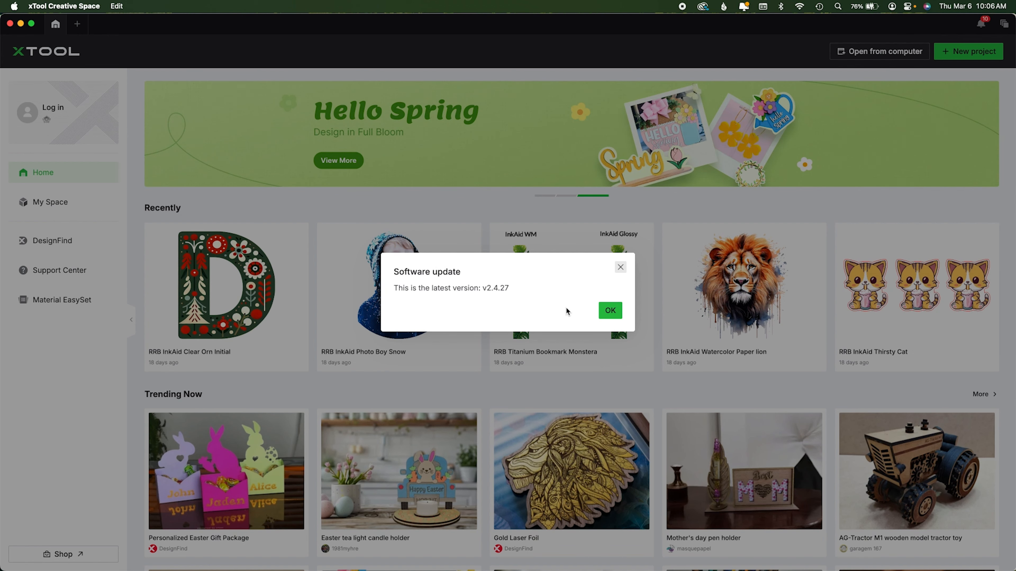
left_click(602, 314)
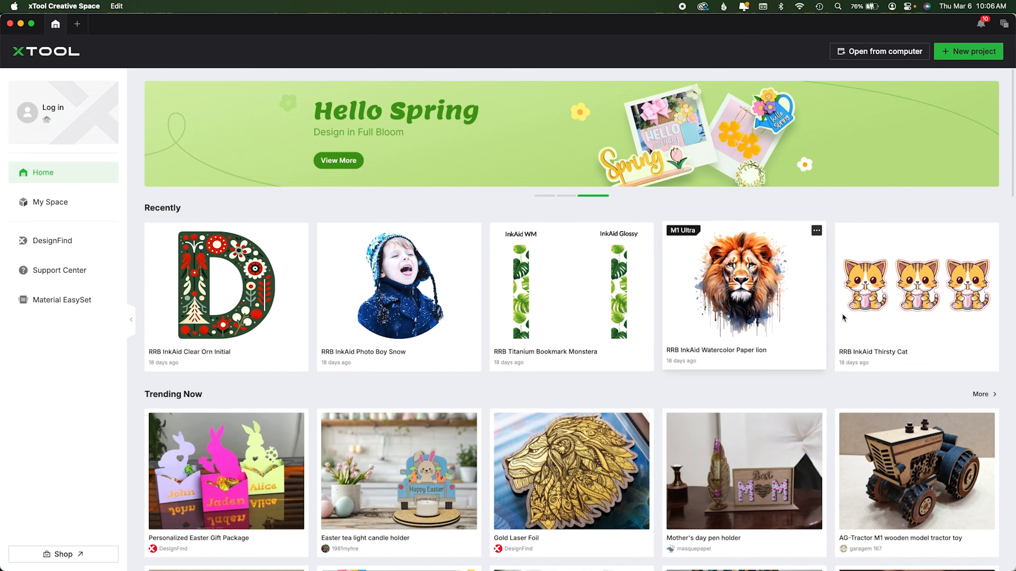
Create a new project and switch its device to the xTool M1 Ultra.
left_click(967, 56)
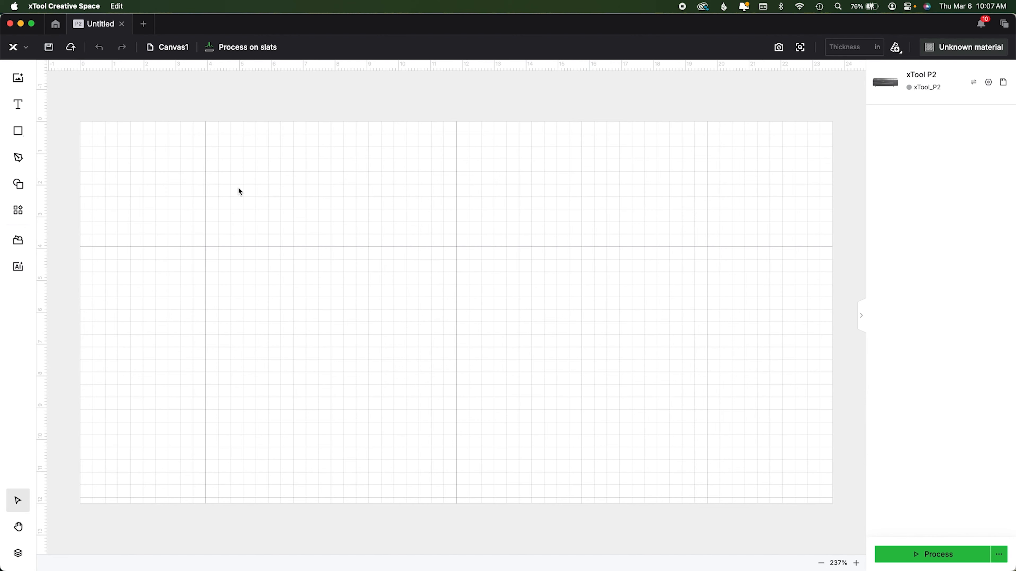
left_click(972, 82)
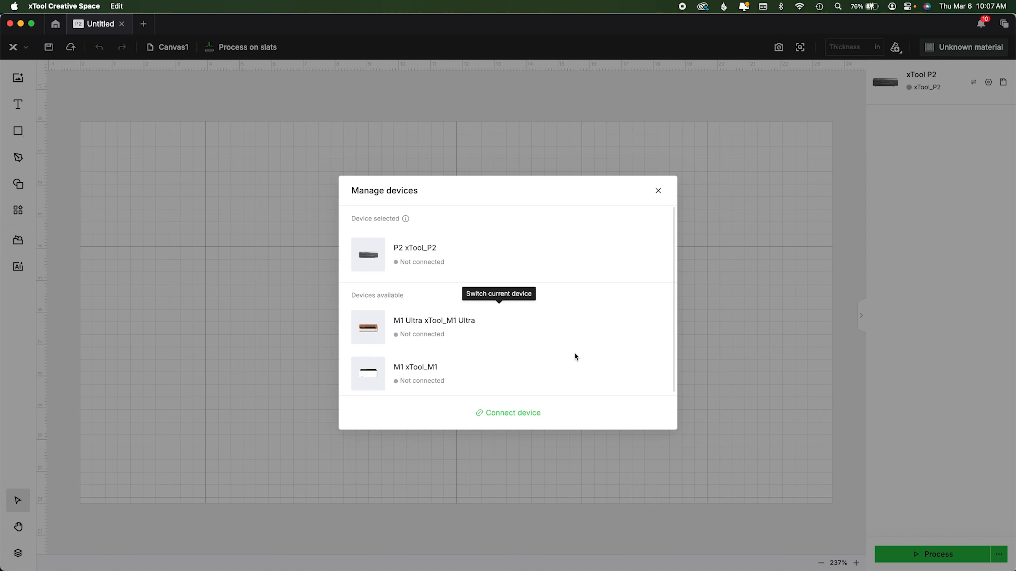
left_click(426, 328)
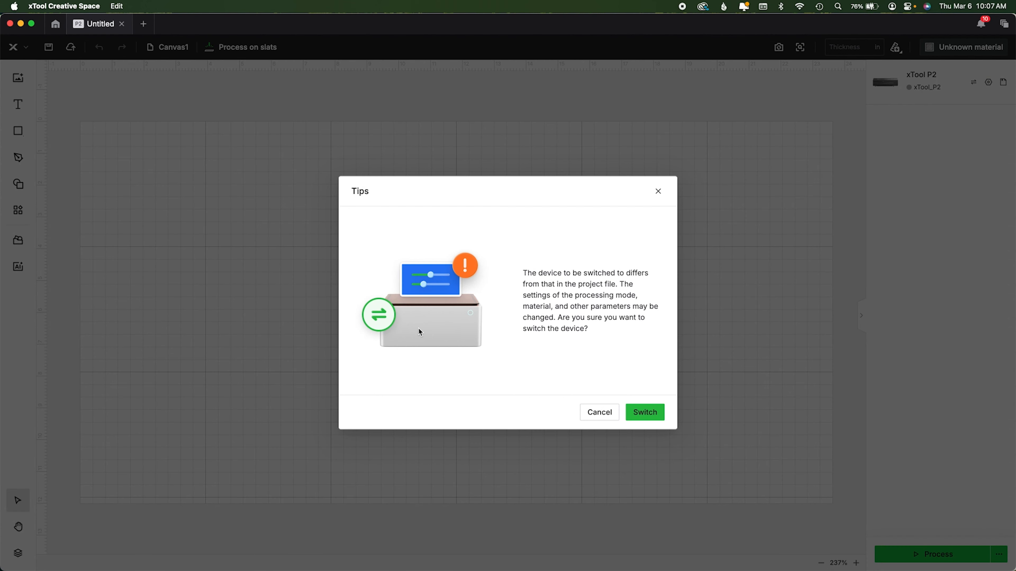
left_click(659, 413)
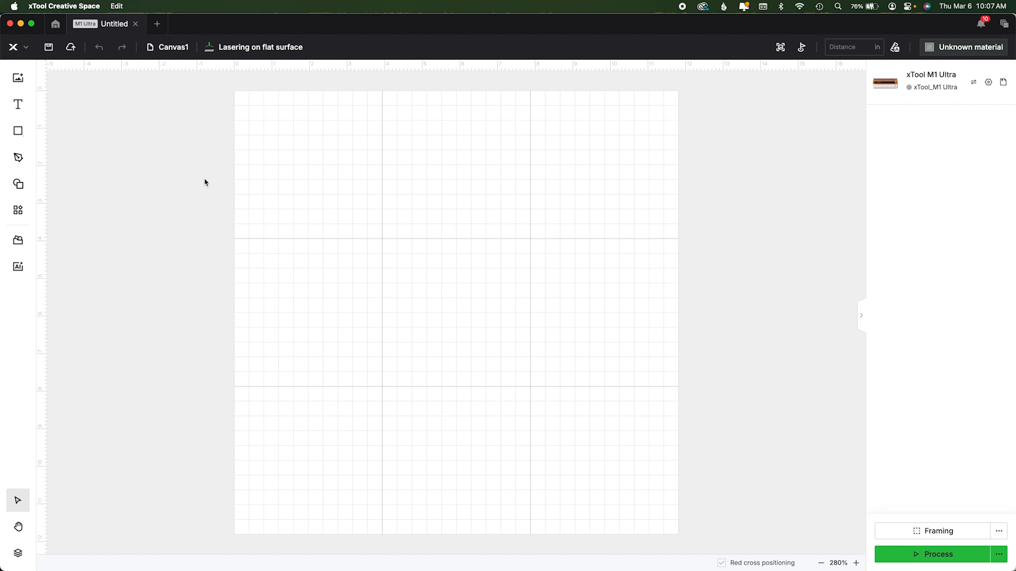
Add the text "hello" to the upper part of the canvas and set its processing type to Engrave.
left_click(27, 108)
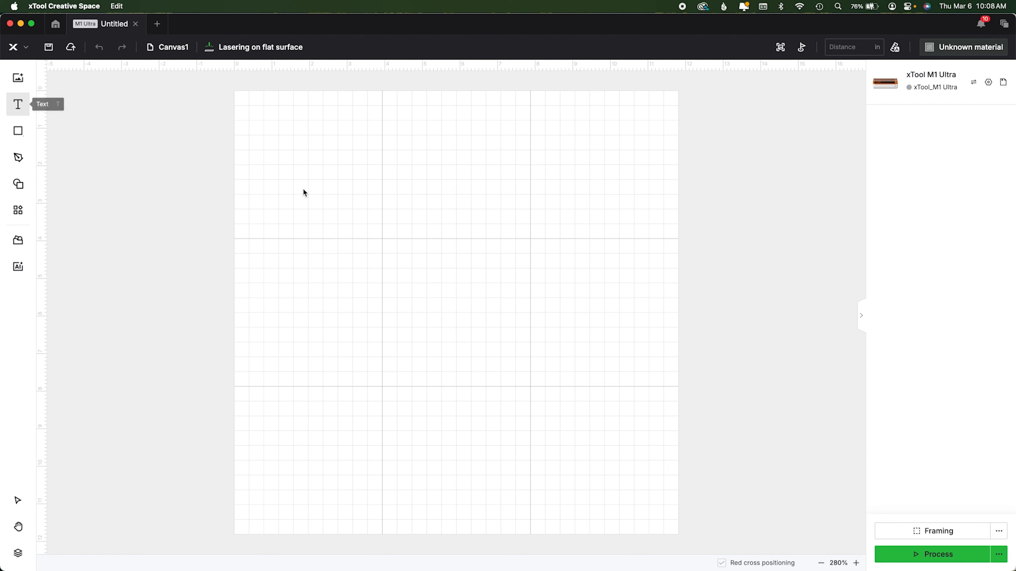
left_click(362, 231)
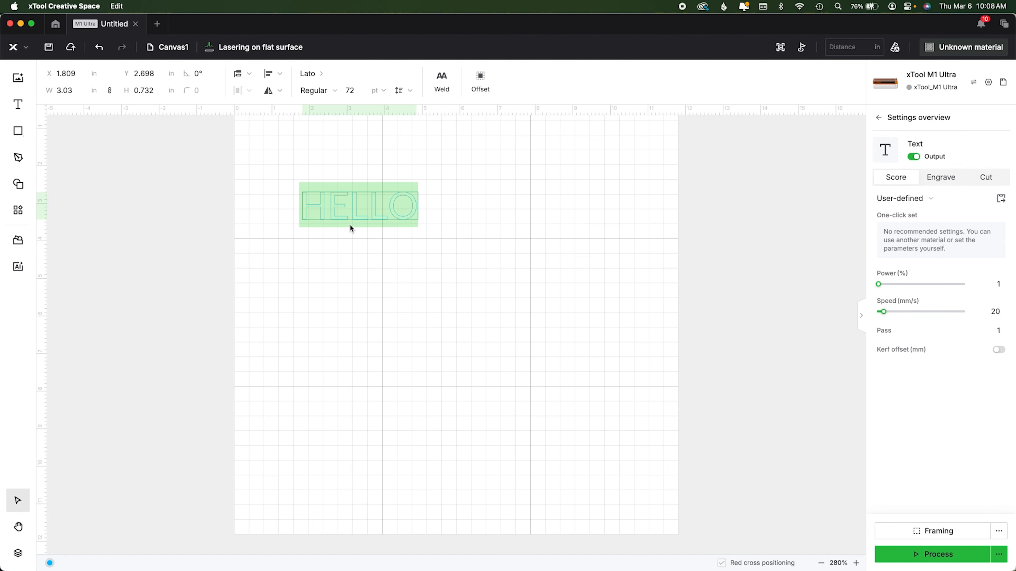
type("hello")
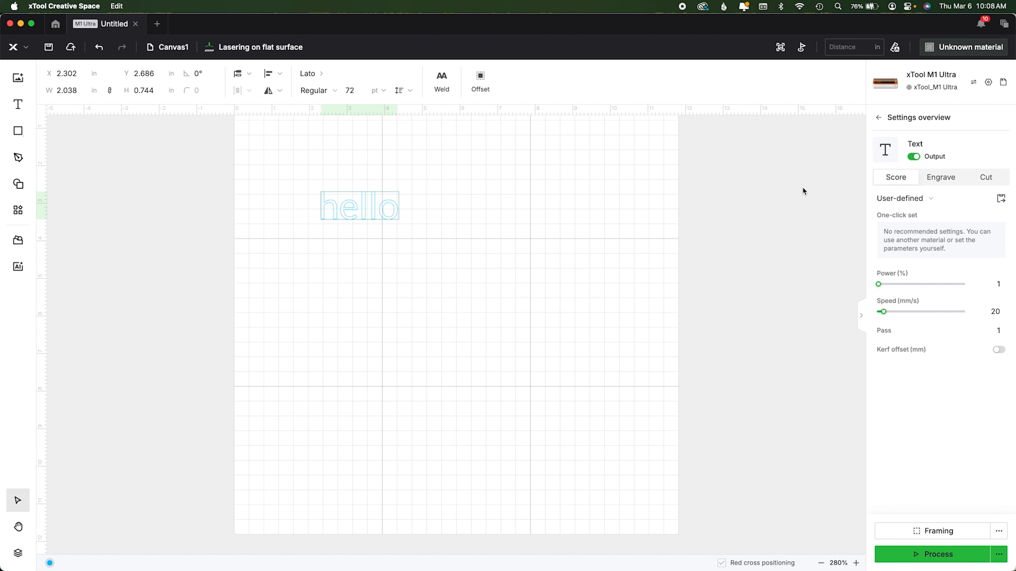
left_click(929, 184)
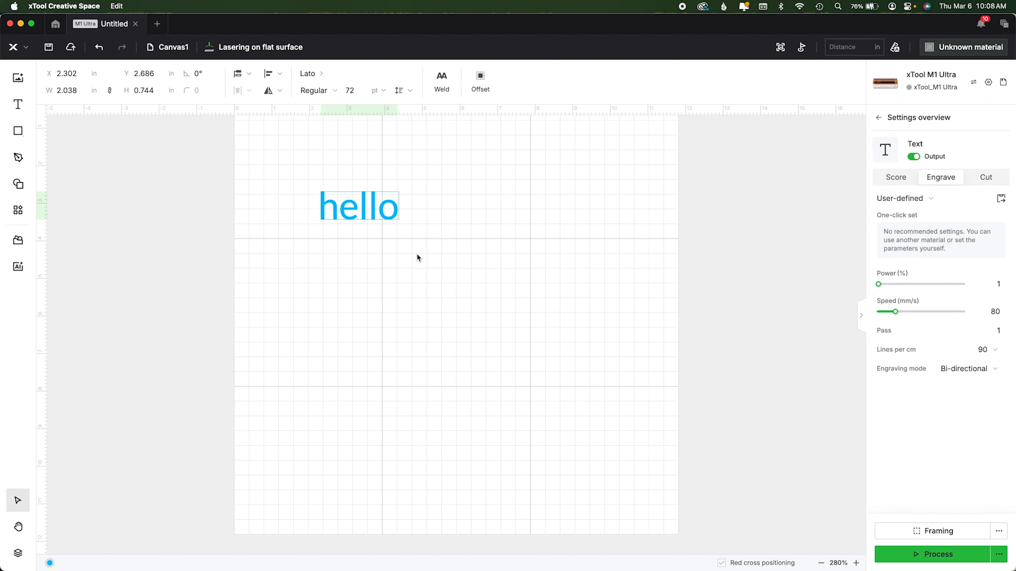
Enlarge the hello text proportionally to about 6.8 in wide and scale it back down to about 5.18 by 1.89 in.
left_click(398, 218)
left_click_drag(398, 221, 471, 285)
left_click(476, 334)
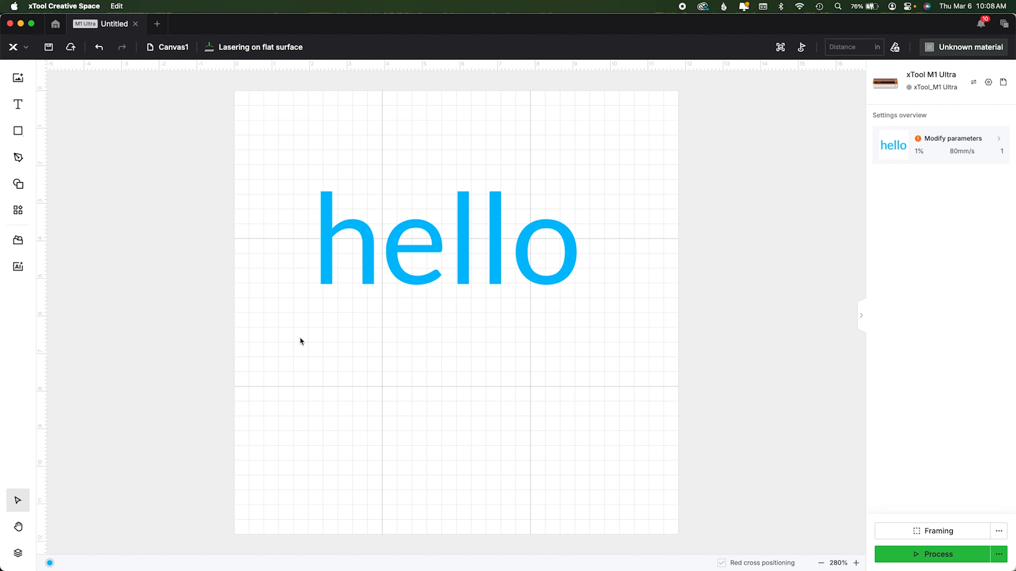
left_click(494, 226)
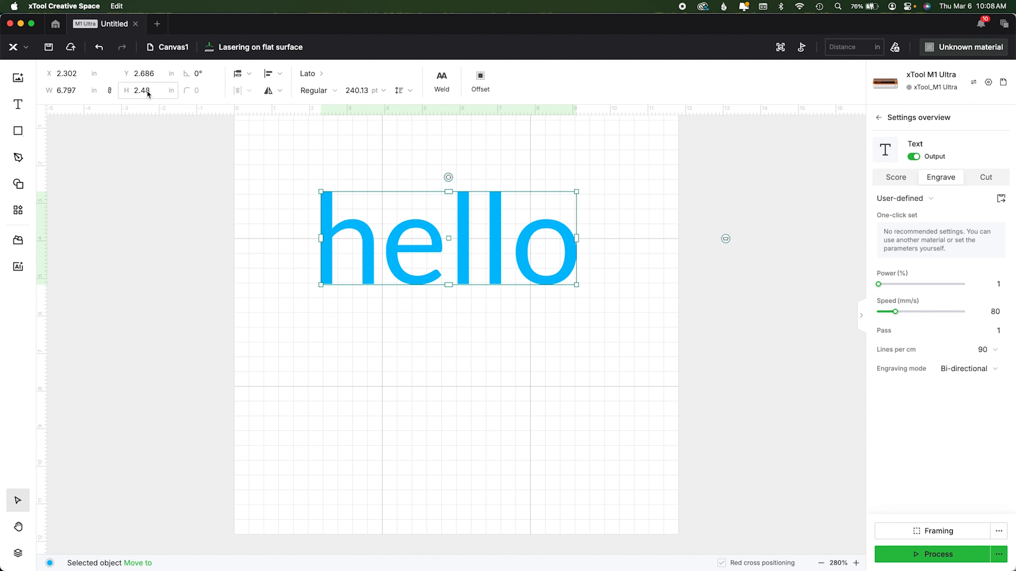
left_click_drag(576, 284, 516, 263)
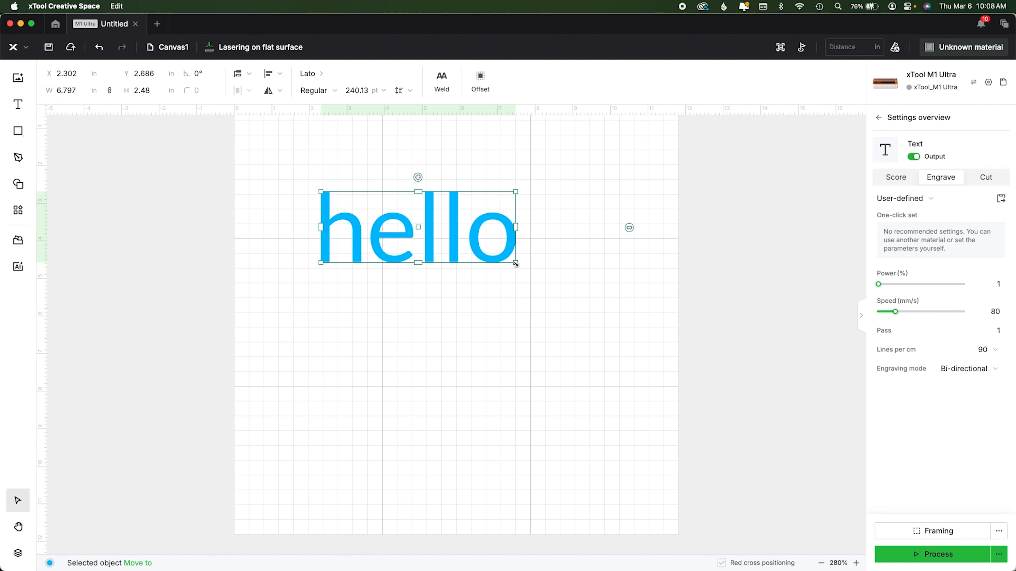
Try squashing the text to about 1.24 in high with its proportions unlocked, undo that and relock the proportions.
left_click(109, 91)
left_click_drag(418, 263, 417, 240)
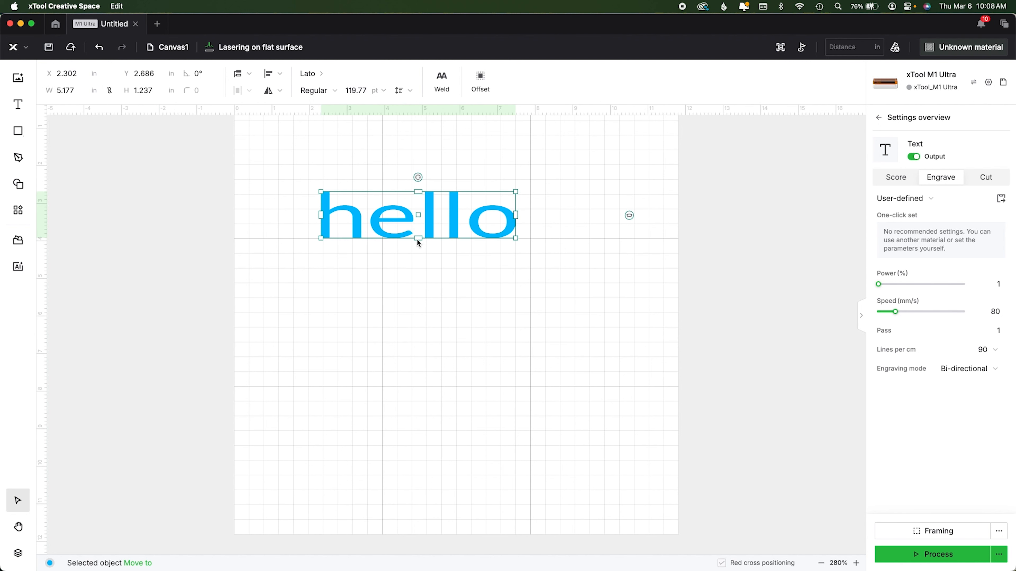
key("super+z")
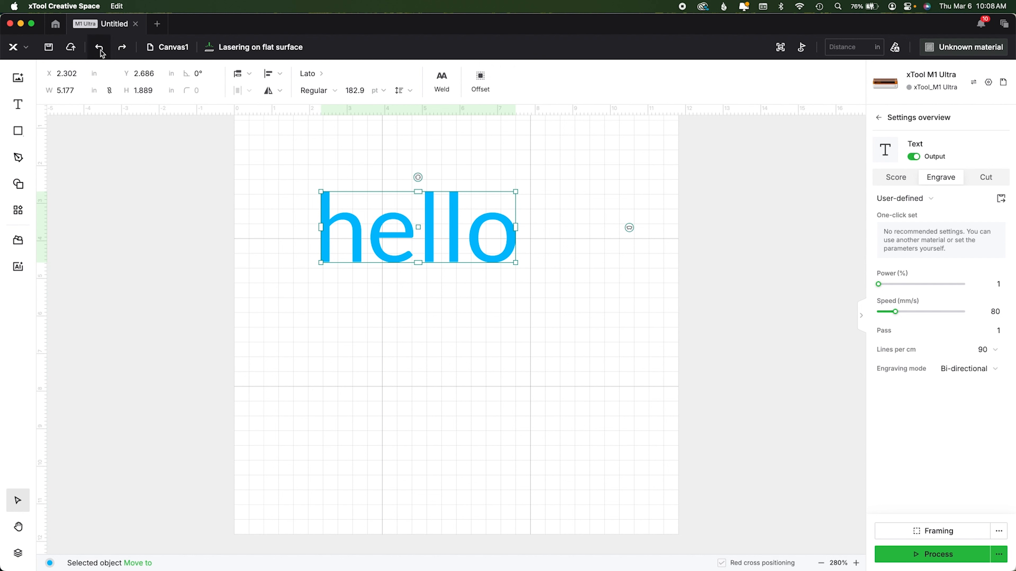
left_click(110, 90)
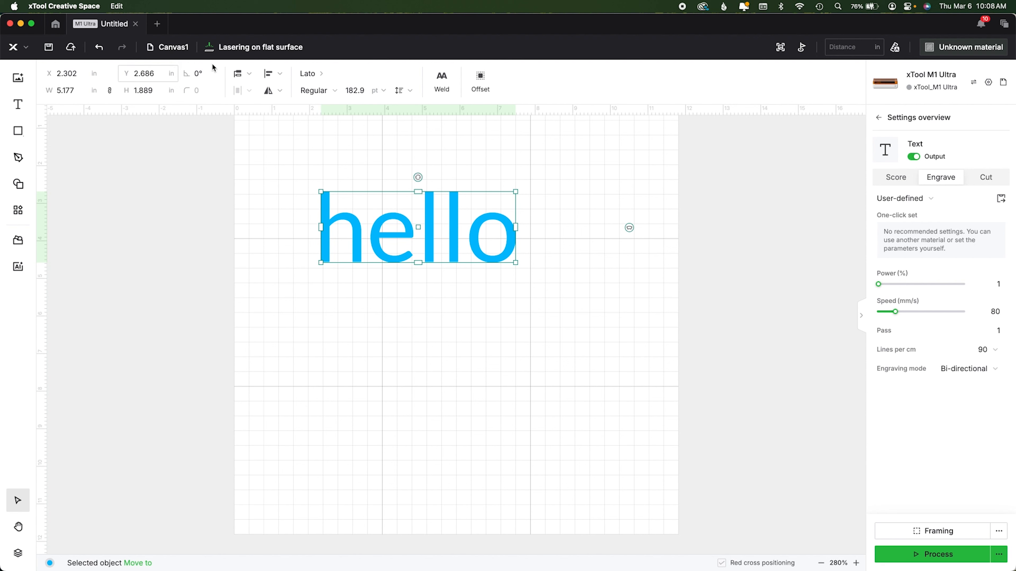
Tilt the hello text slightly counter-clockwise by hand and set its rotation angle to 15°.
mouse_move(417, 177)
left_mouse_down()
mouse_move(431, 177)
mouse_move(410, 175)
left_mouse_up()
left_click(199, 74)
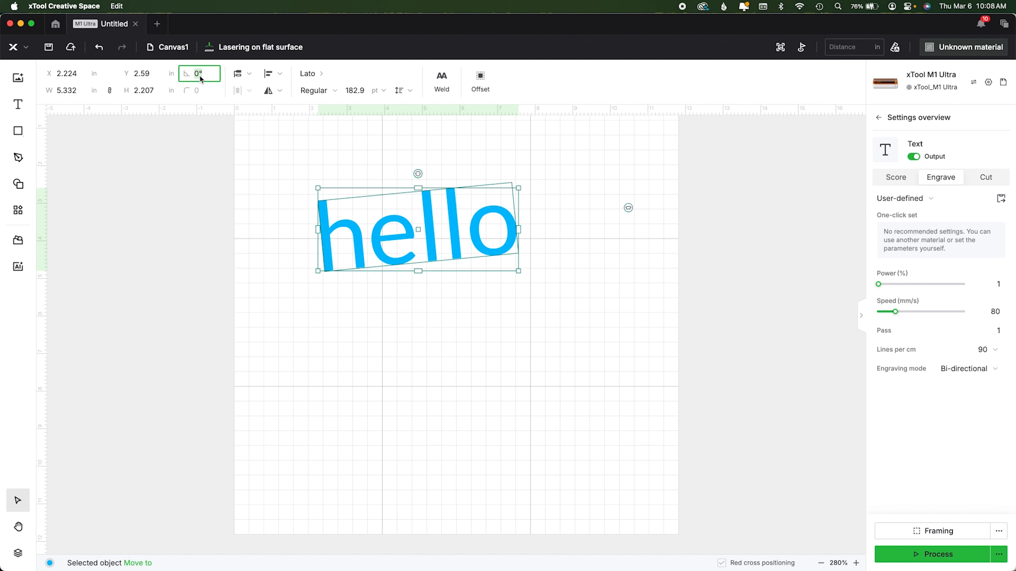
type("15")
key("Return")
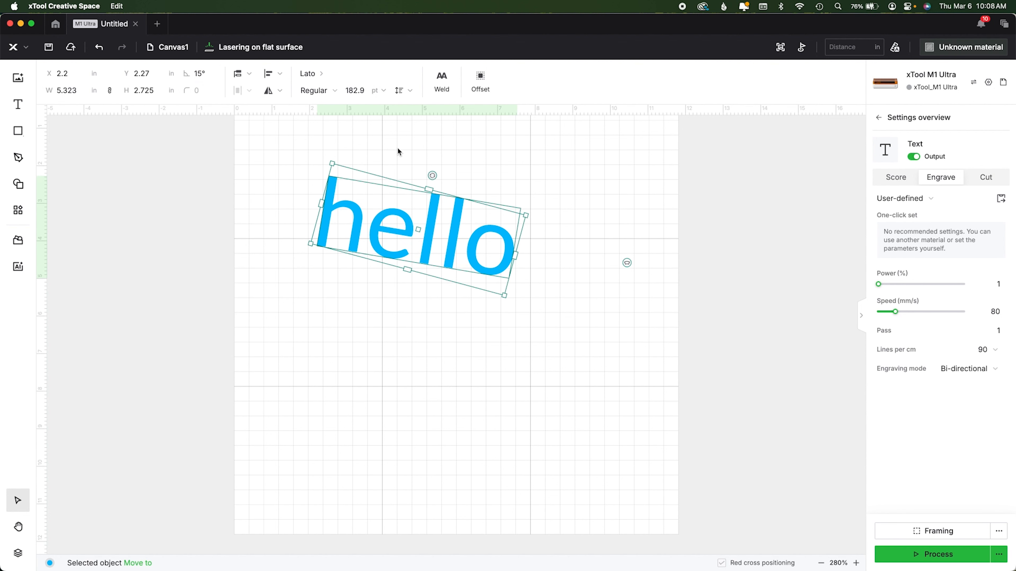
Set the text's rotation angle to 0° and undo all the rotation changes.
left_click(199, 74)
type("0")
key("Return")
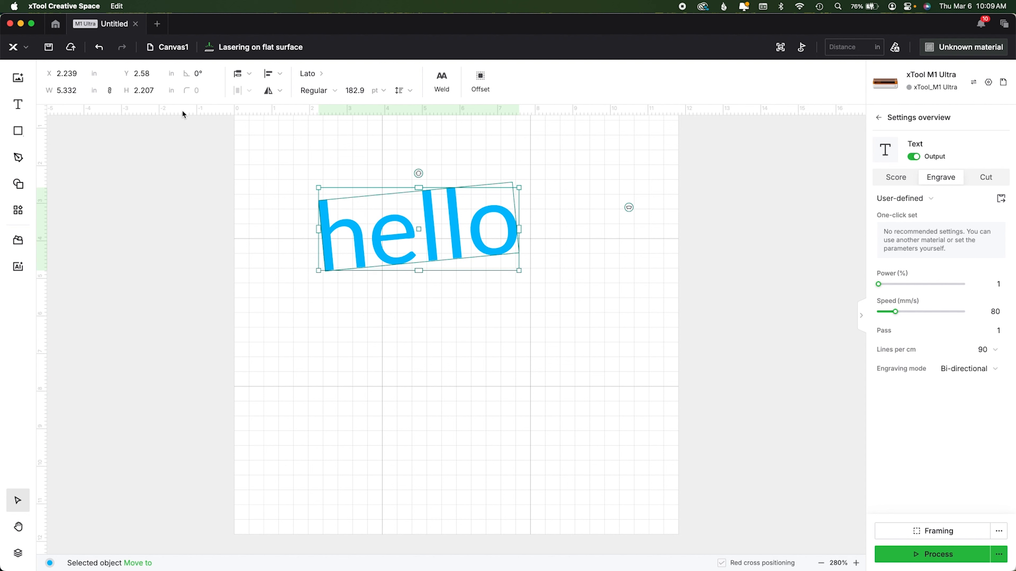
key("super+z")
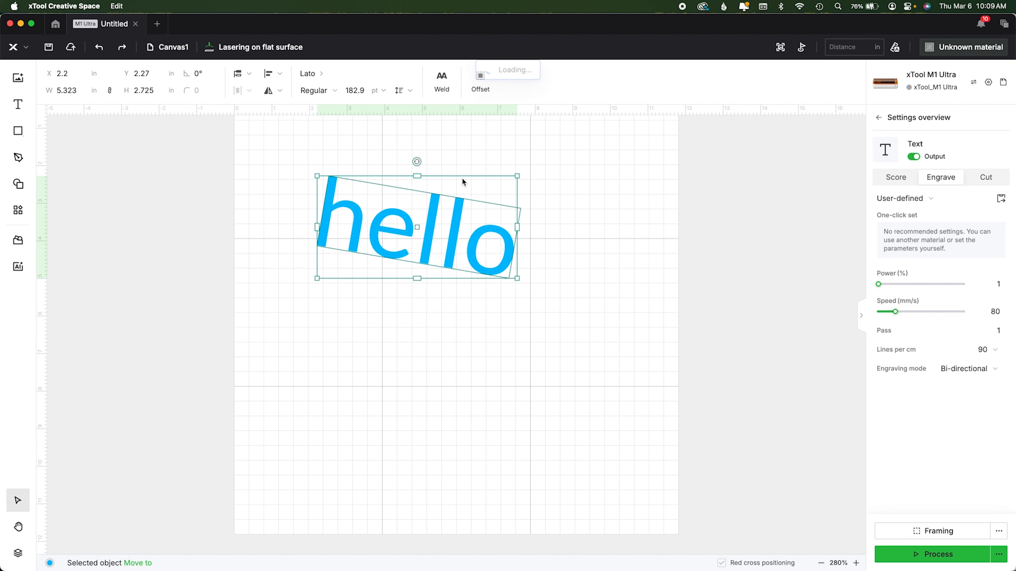
Review the layer order and alignment options available for the hello text and deselect it.
left_click(249, 76)
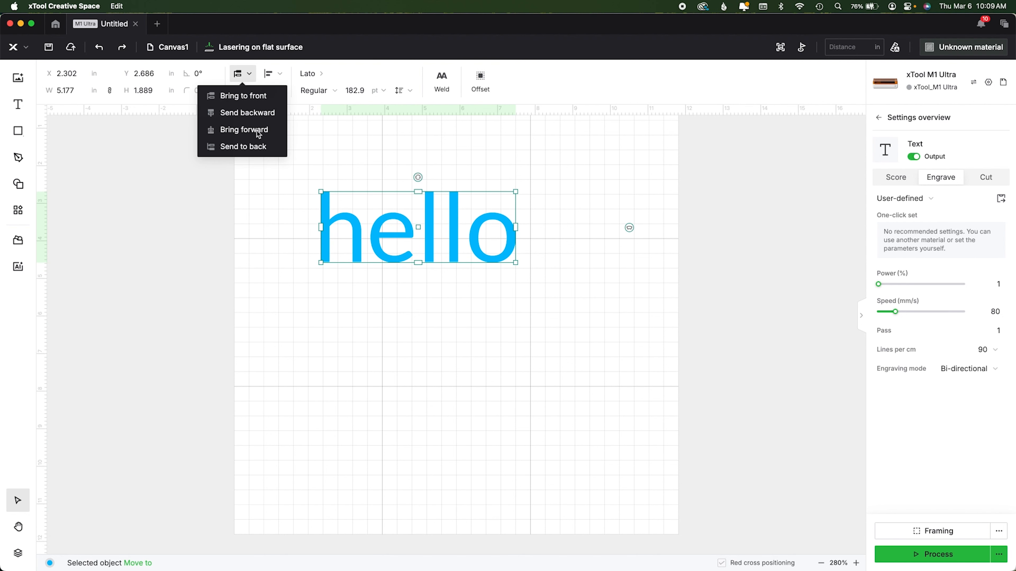
left_click(282, 75)
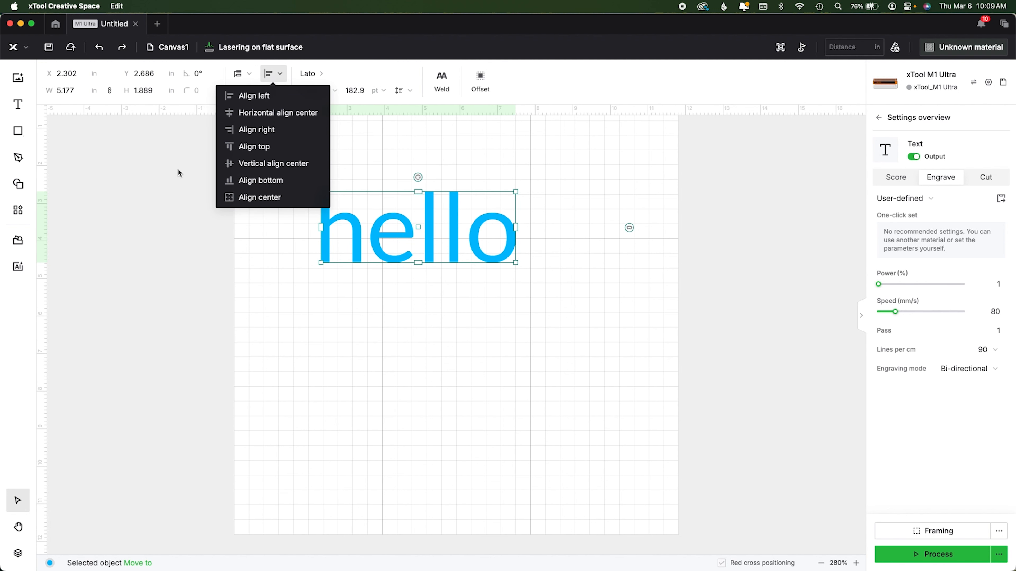
left_click(196, 158)
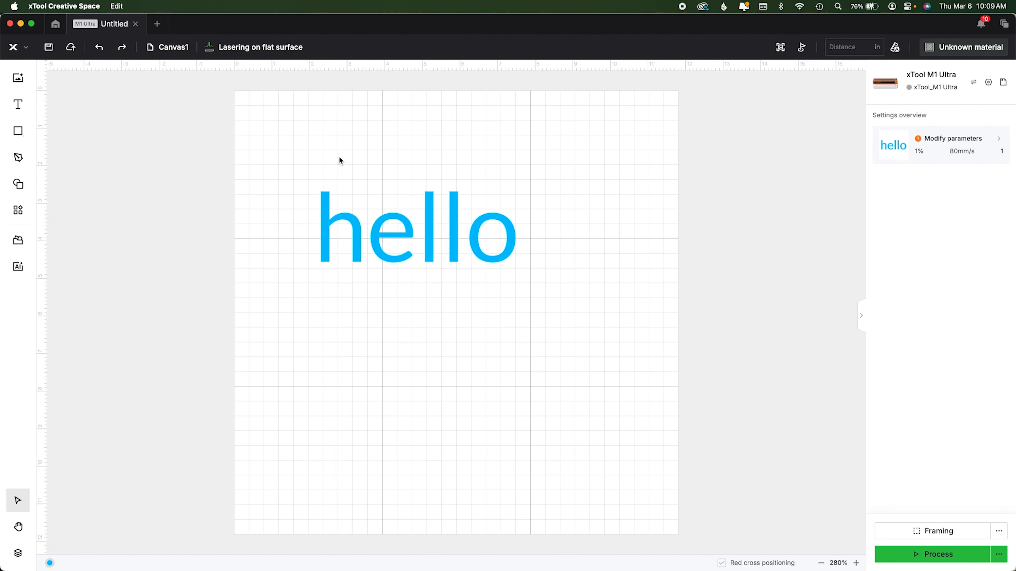
Reflect the hello text horizontally and reflect it horizontally again to restore its direction.
left_click(342, 215)
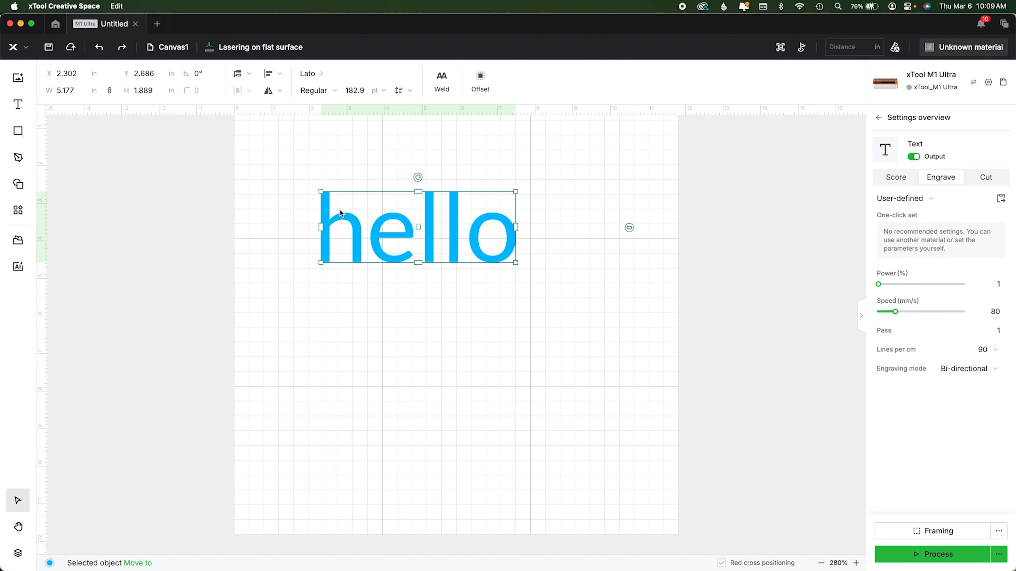
left_click(281, 92)
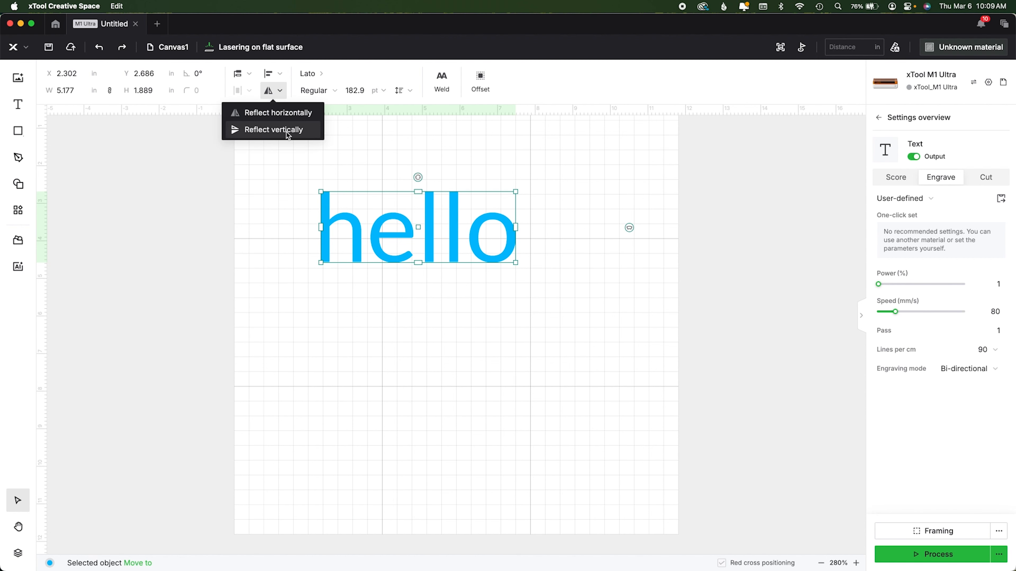
left_click(272, 113)
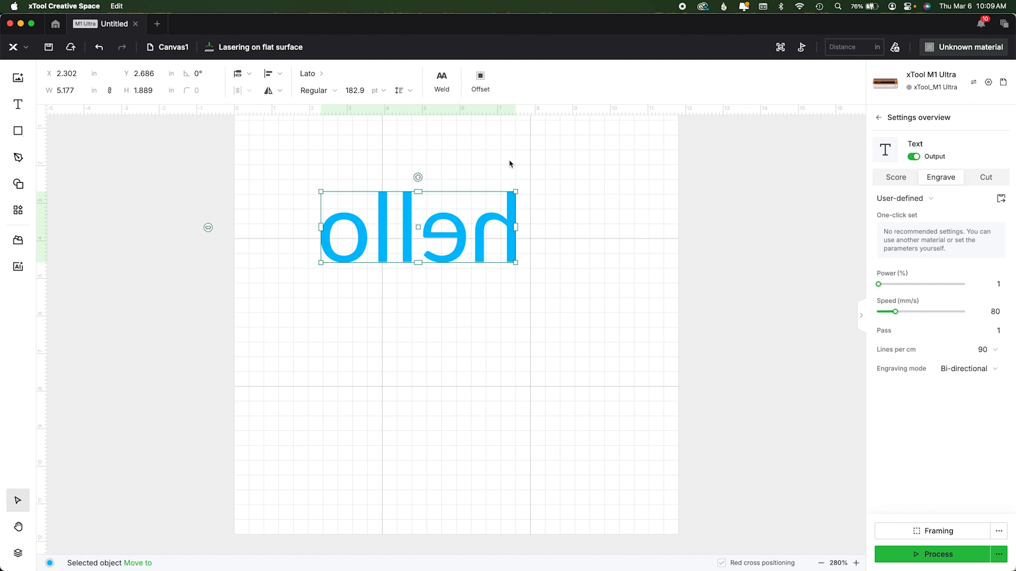
left_click(280, 91)
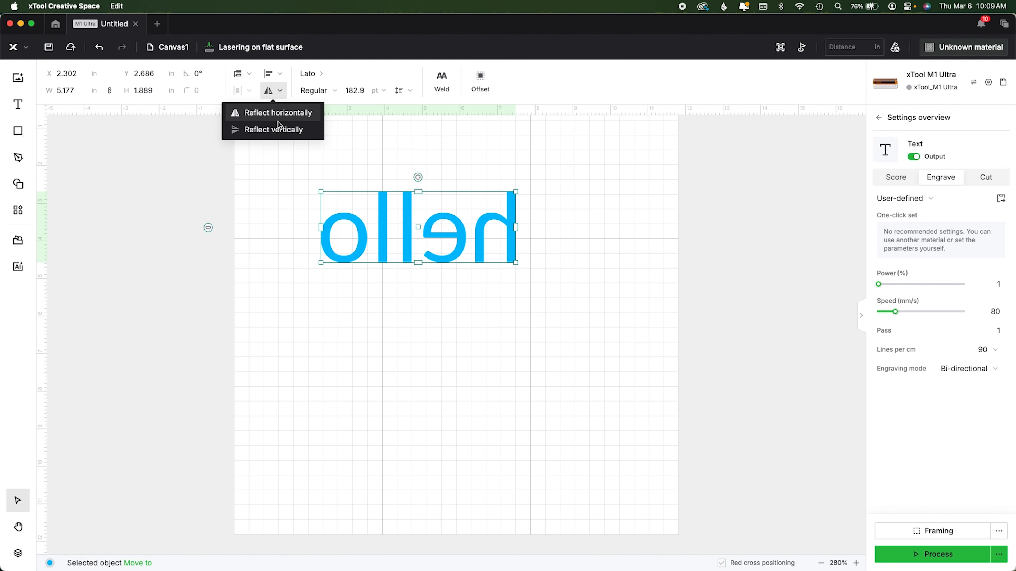
left_click(280, 113)
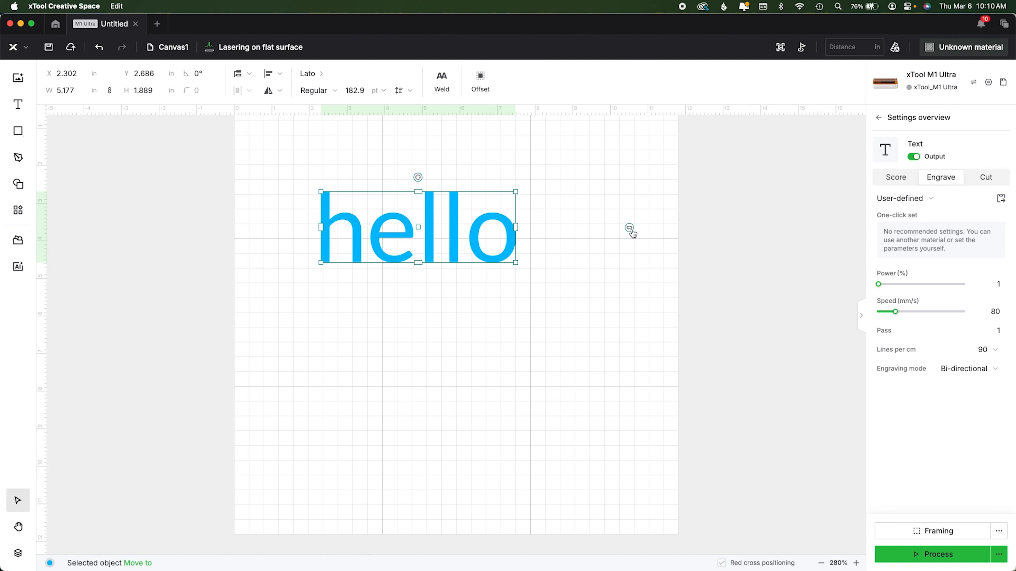
Bend the hello text into an arch and change its wording to "Merry Christmas 2025" at 135 pt.
left_click_drag(631, 228, 516, 263)
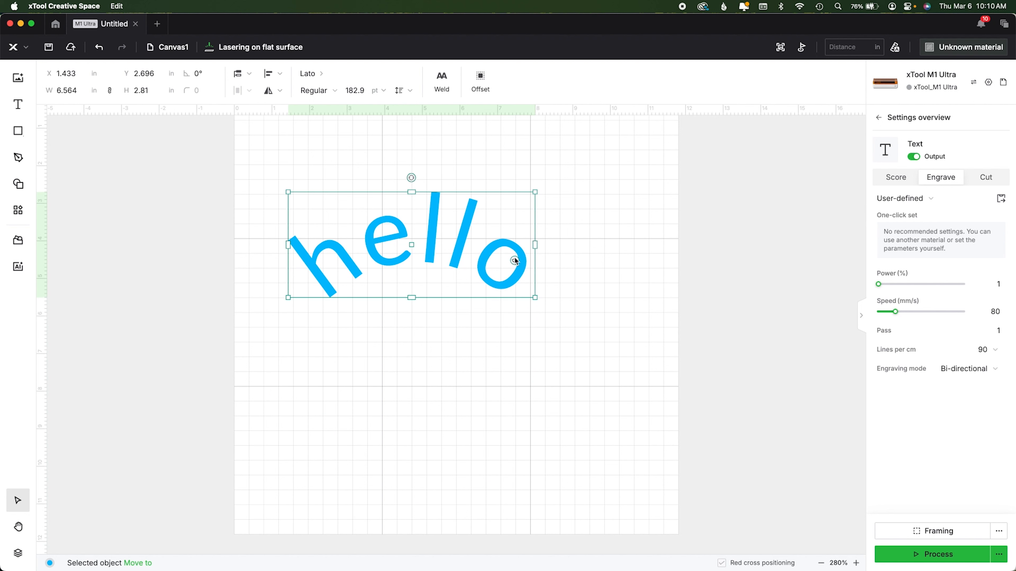
double_click(473, 254)
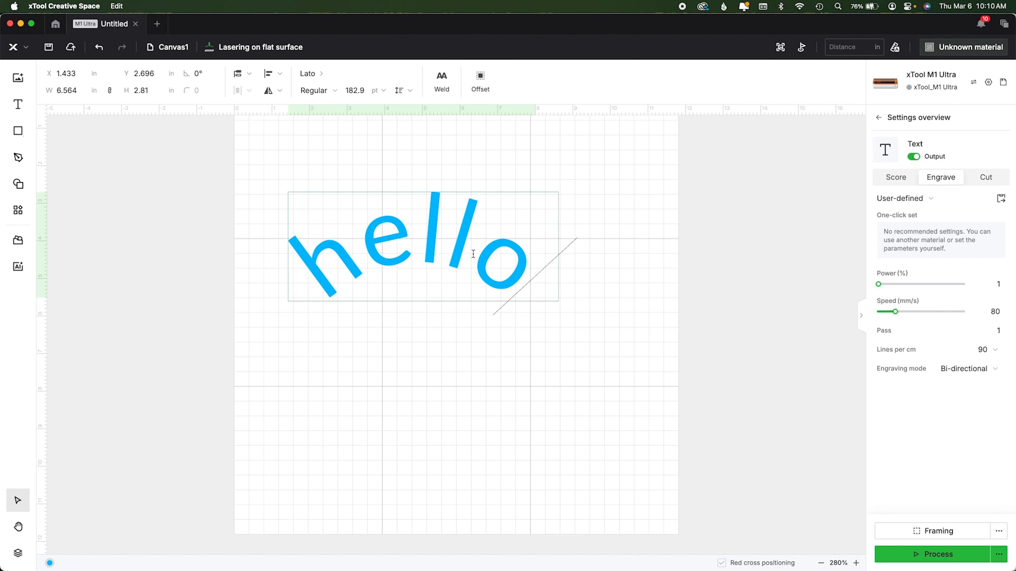
key("super+a")
type("Merry Chri")
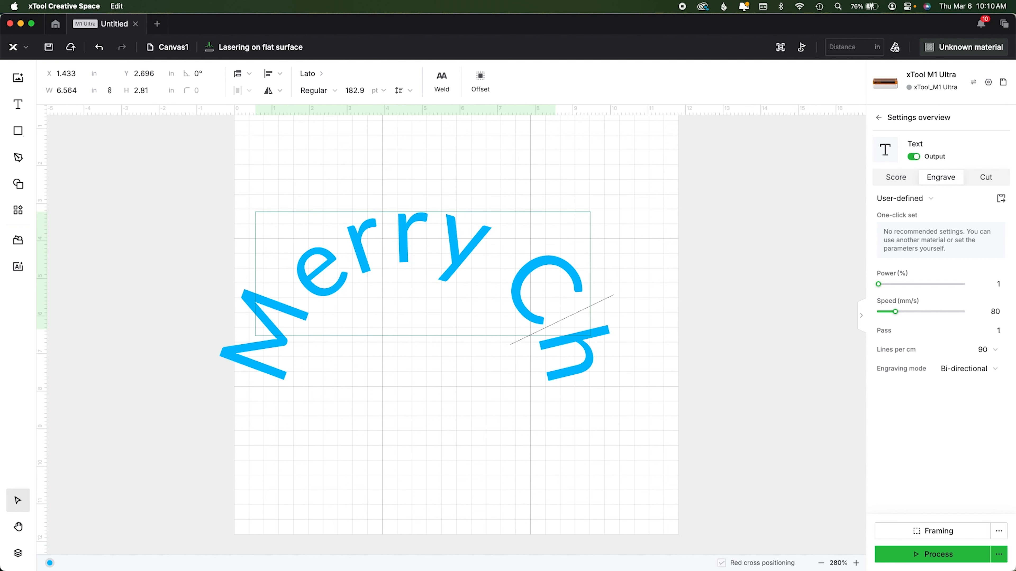
type("stmas 2025")
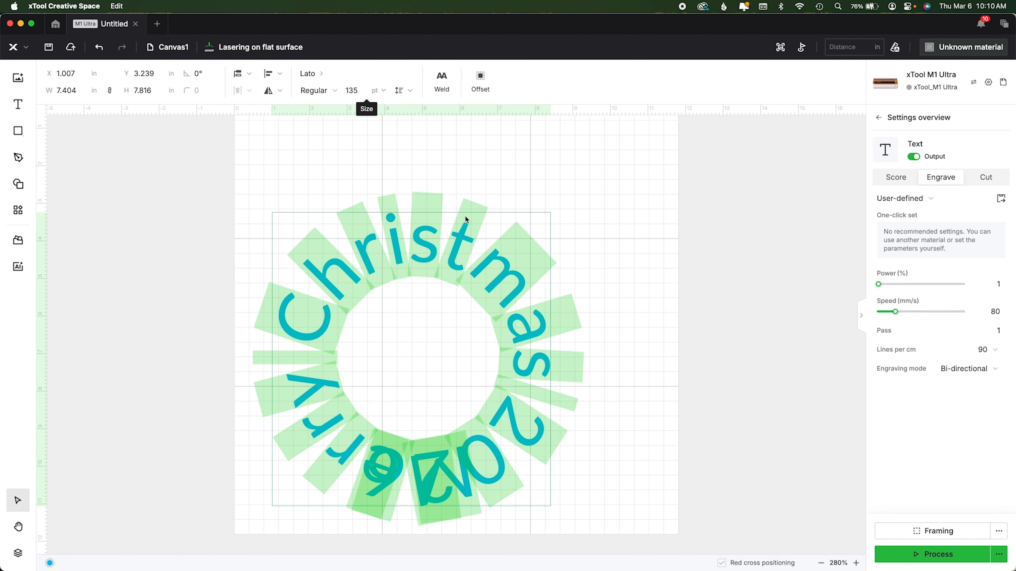
Finish editing the circular Merry Christmas 2025 text and delete it from the canvas.
left_click(395, 293)
double_click(392, 241)
left_click(631, 202)
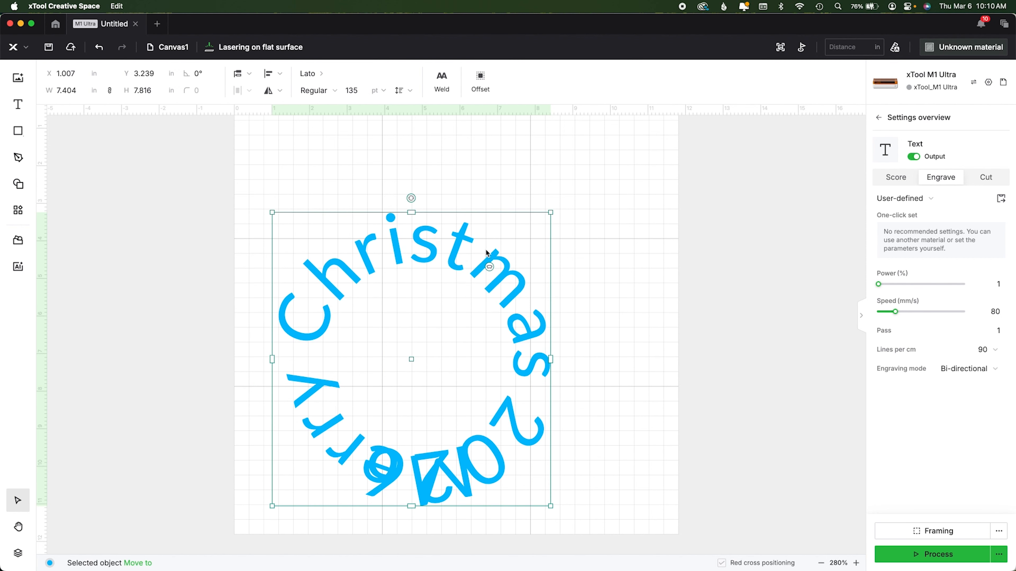
key("BackSpace")
Add a new text reading "hello" to the canvas and set its processing type to Engrave.
key("t")
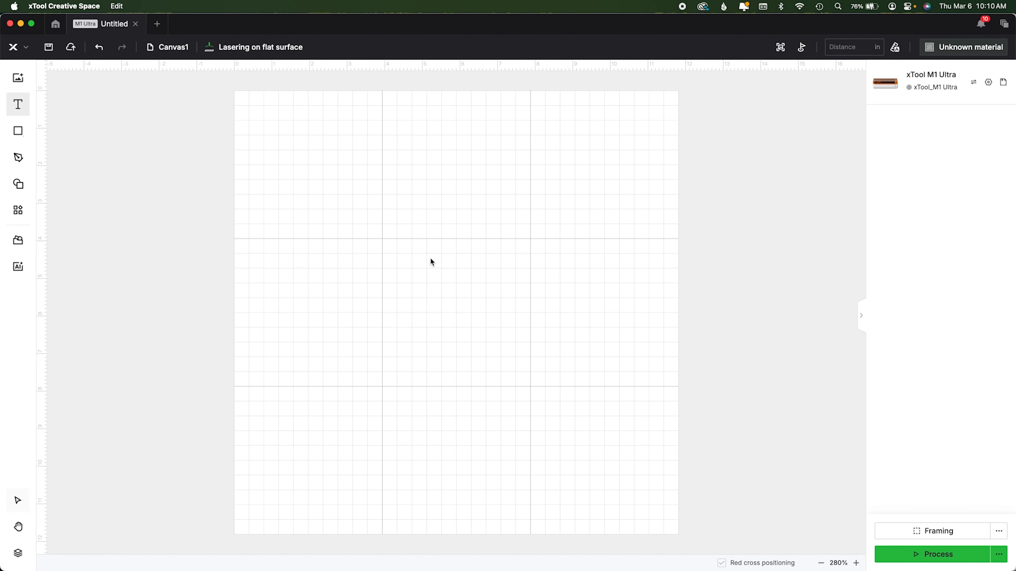
left_click(431, 258)
type("hello")
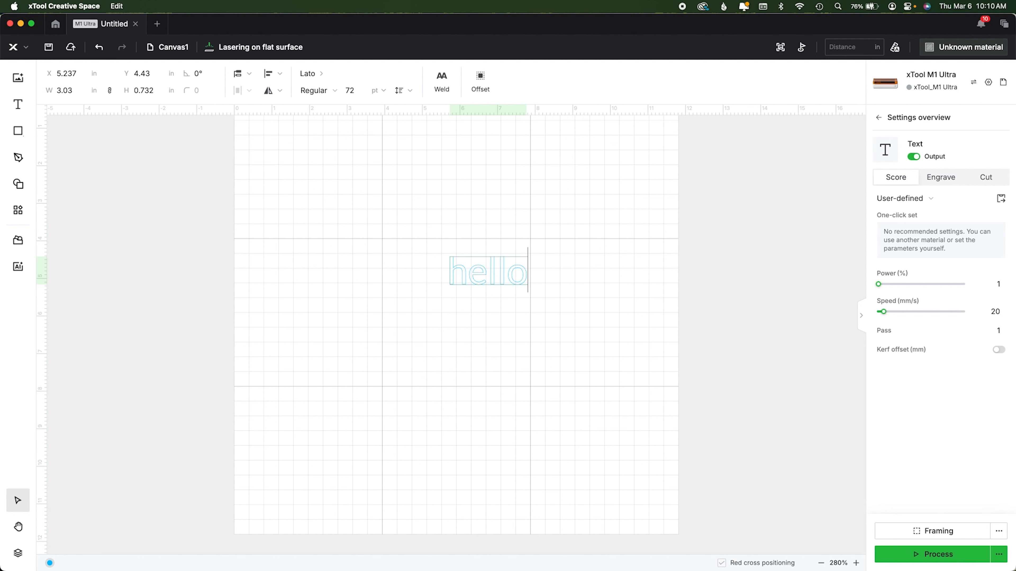
left_click(936, 182)
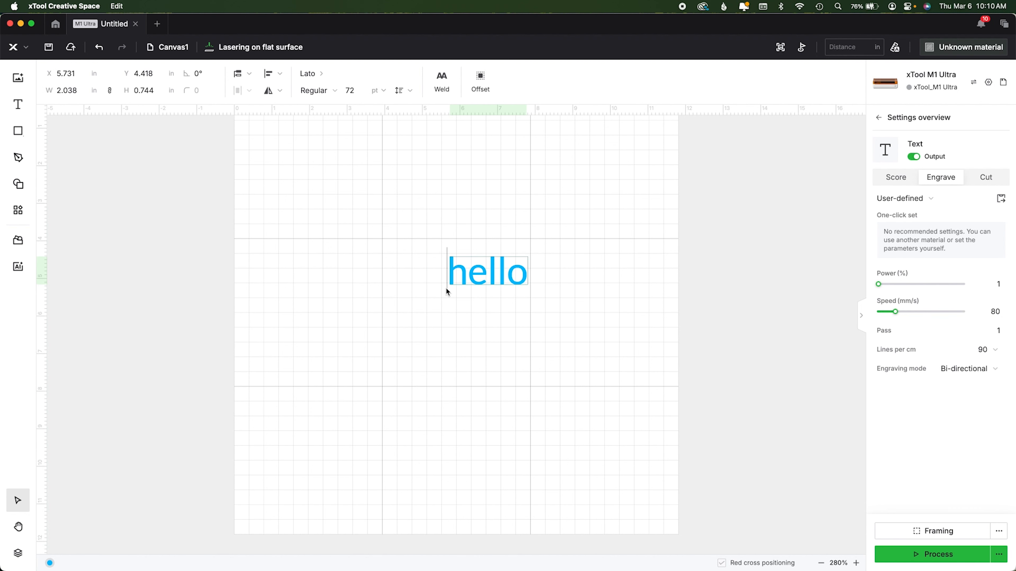
Enlarge the hello text to about 5.93 in wide and place it in the upper part of the canvas.
left_click(472, 282)
left_click(445, 353)
left_click(451, 278)
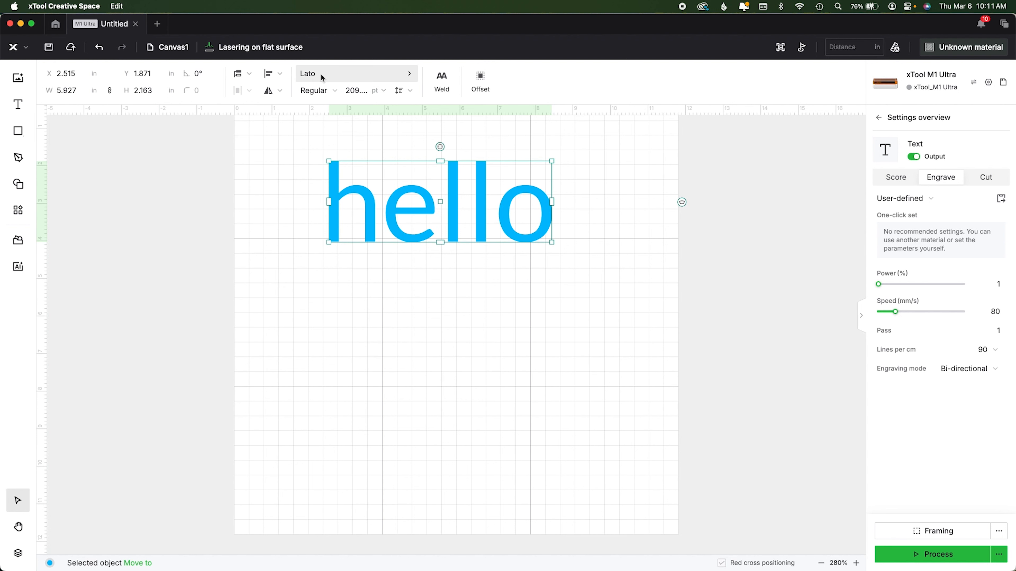
Browse the available fonts for the hello text and glance at the collections in Font Book.
left_click(402, 79)
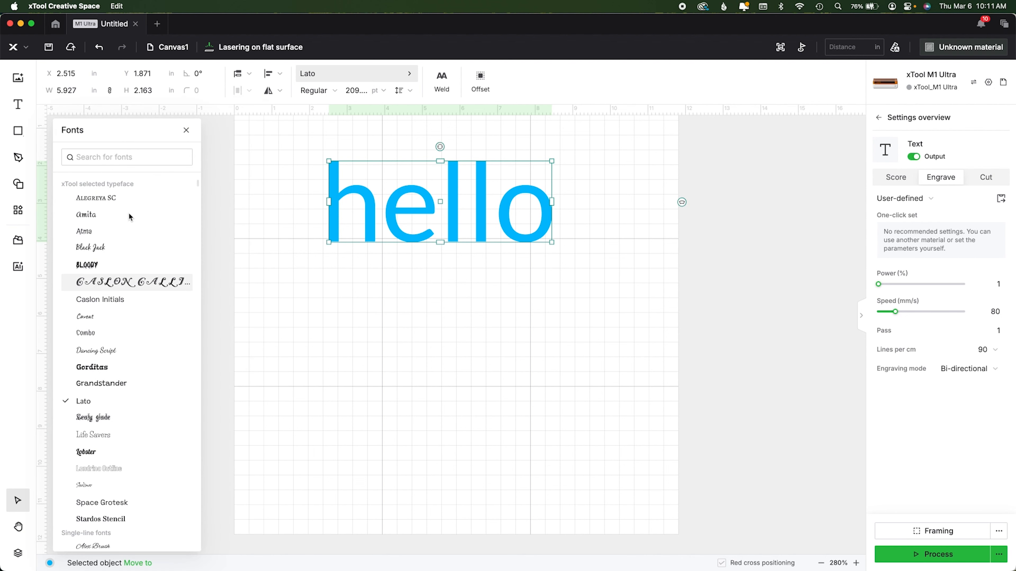
scroll(147, 296, "down", 10)
mouse_move(189, 560)
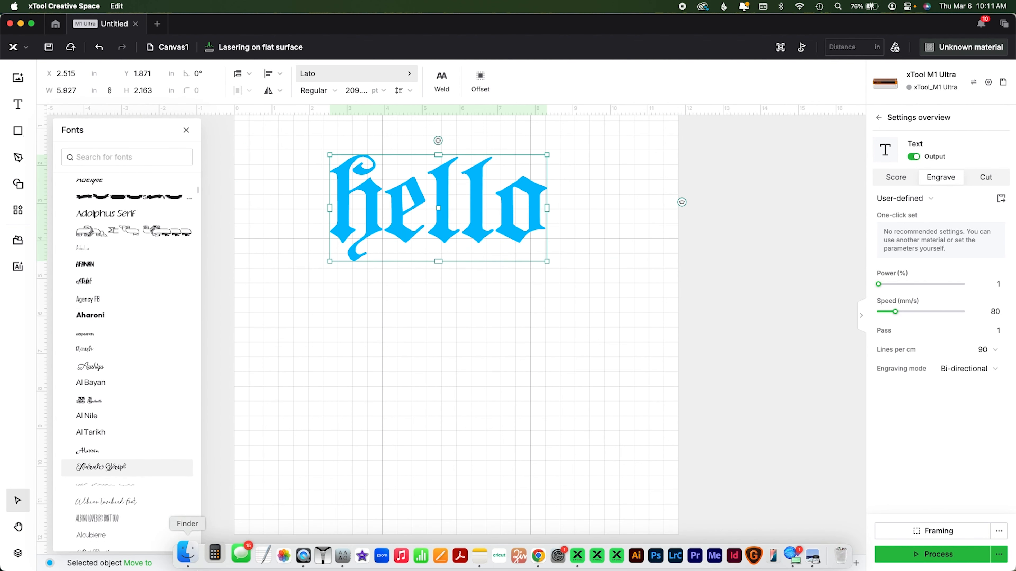
left_click(332, 558)
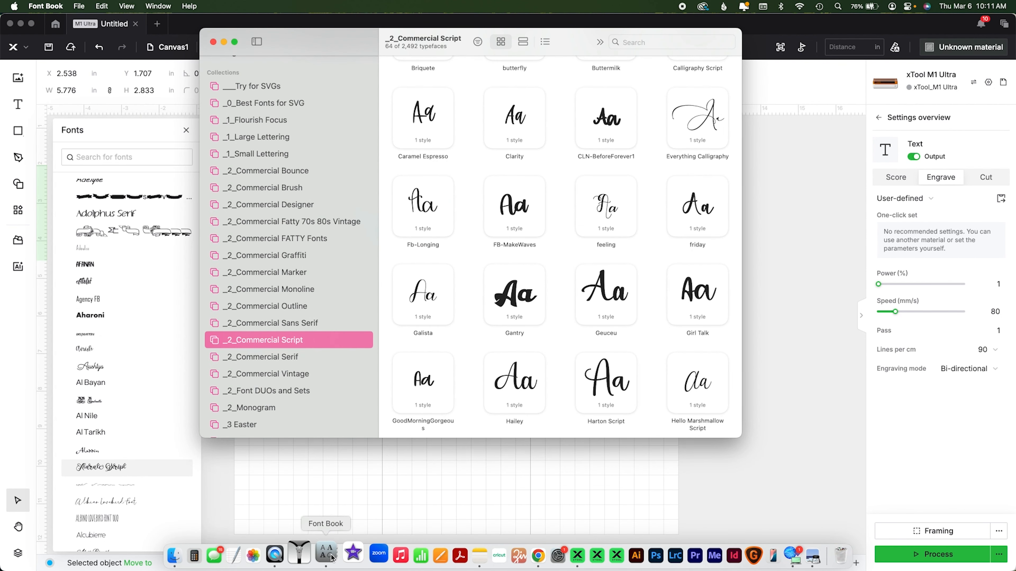
left_click(774, 305)
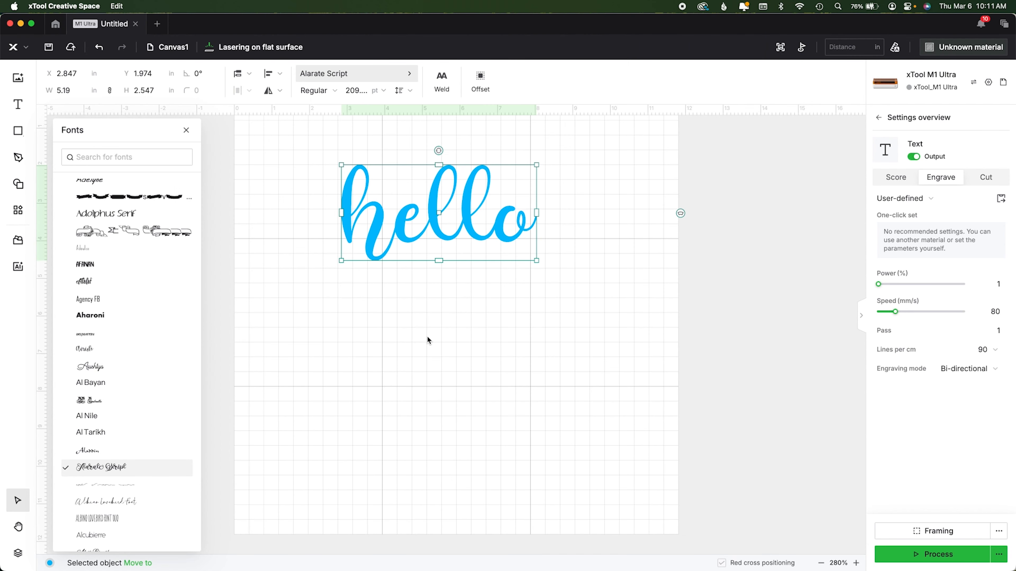
scroll(141, 346, "down", 15)
scroll(141, 346, "down", 20)
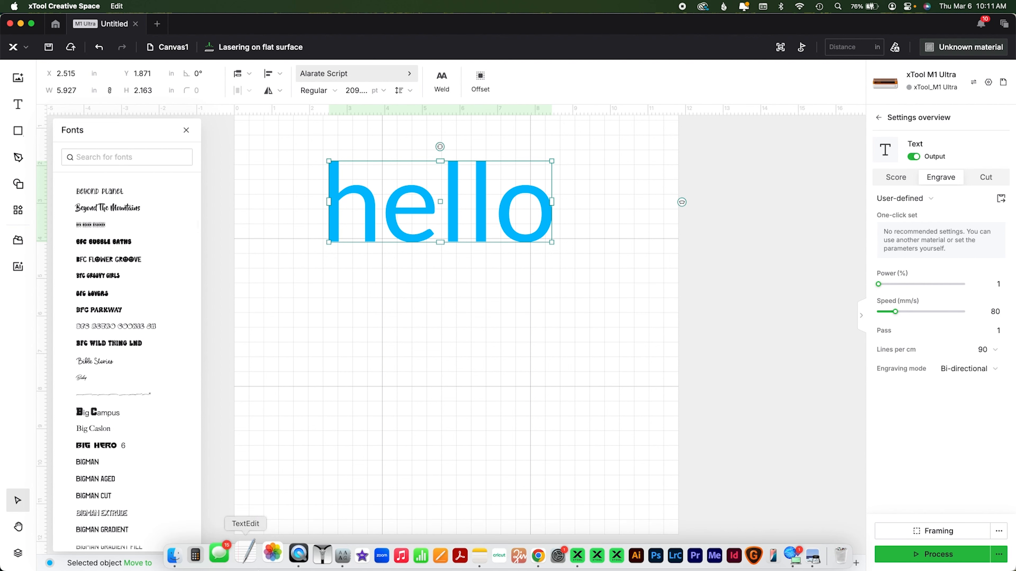
Switch to Font Book, look over its font collections and return to xTool Creative Space.
left_click(334, 554)
scroll(272, 288, "down", 2)
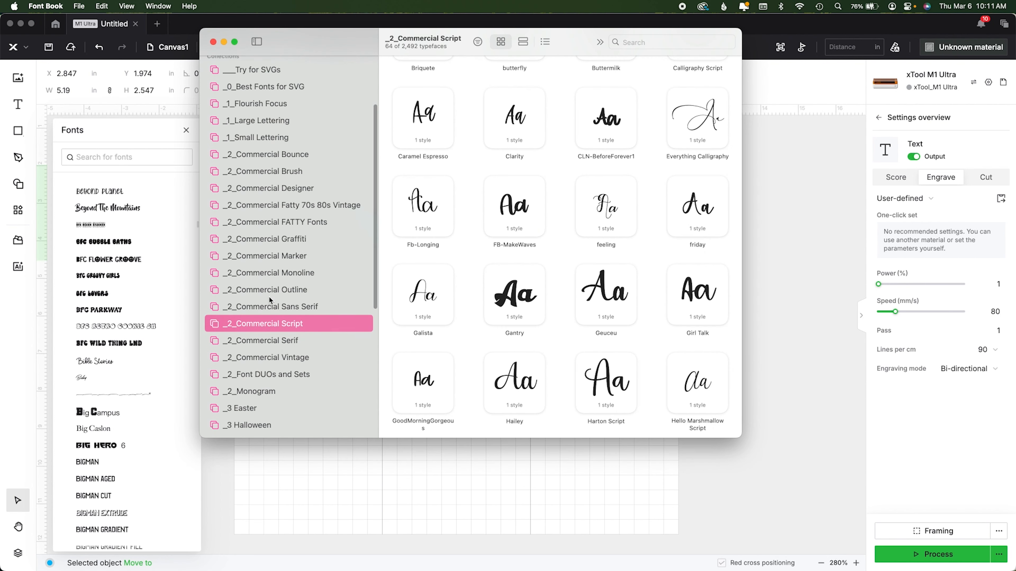
scroll(292, 252, "up", 3)
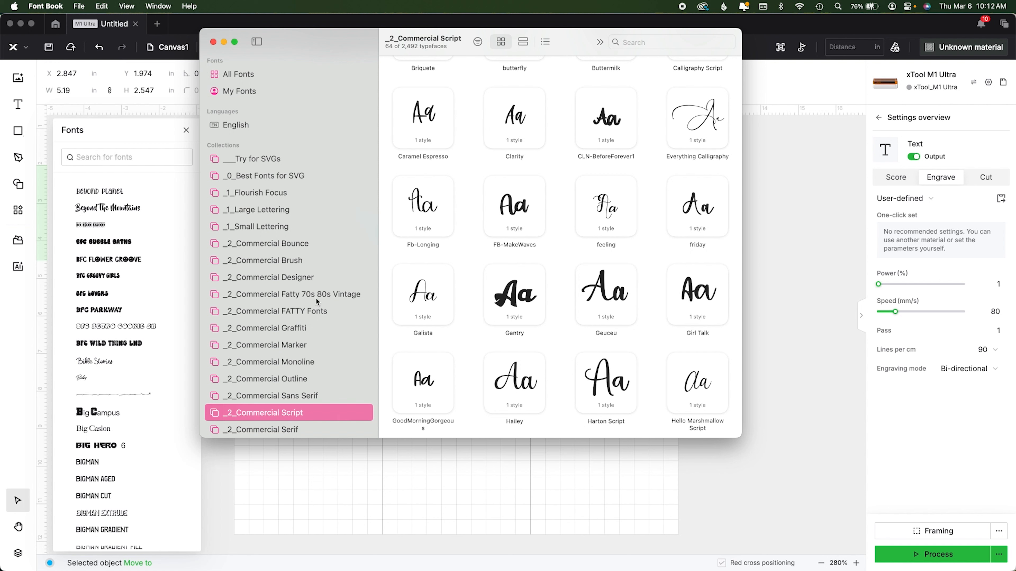
left_click(289, 448)
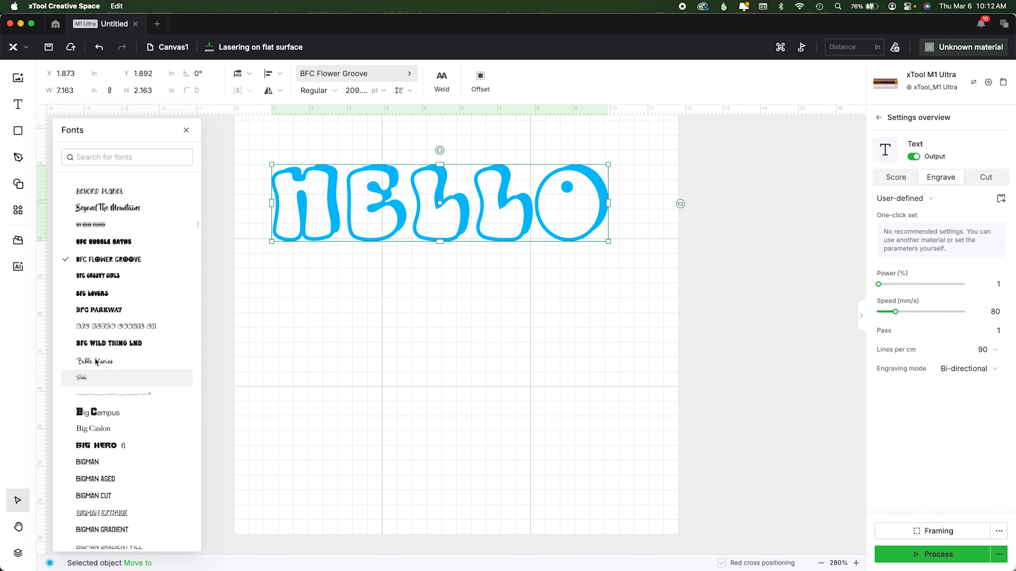
Apply the Bible Stories font to the hello text and check which styles it offers.
scroll(109, 365, "down", 1)
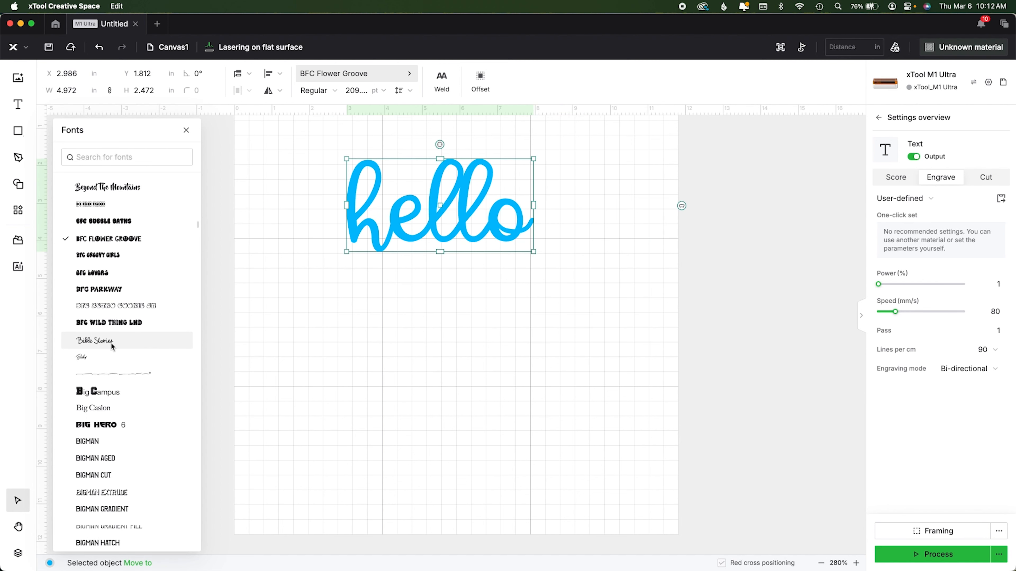
scroll(111, 346, "down", 3)
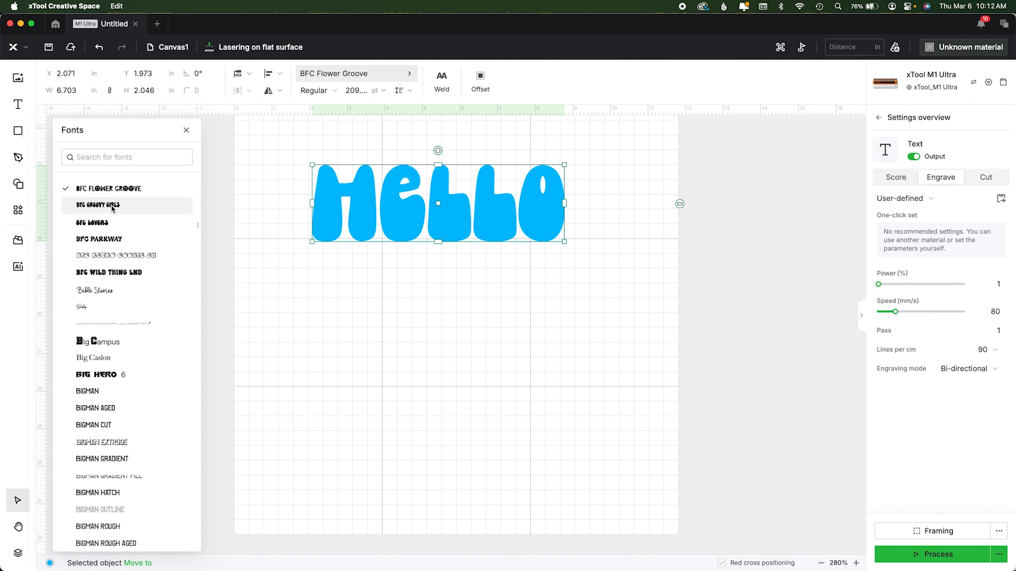
left_click(110, 291)
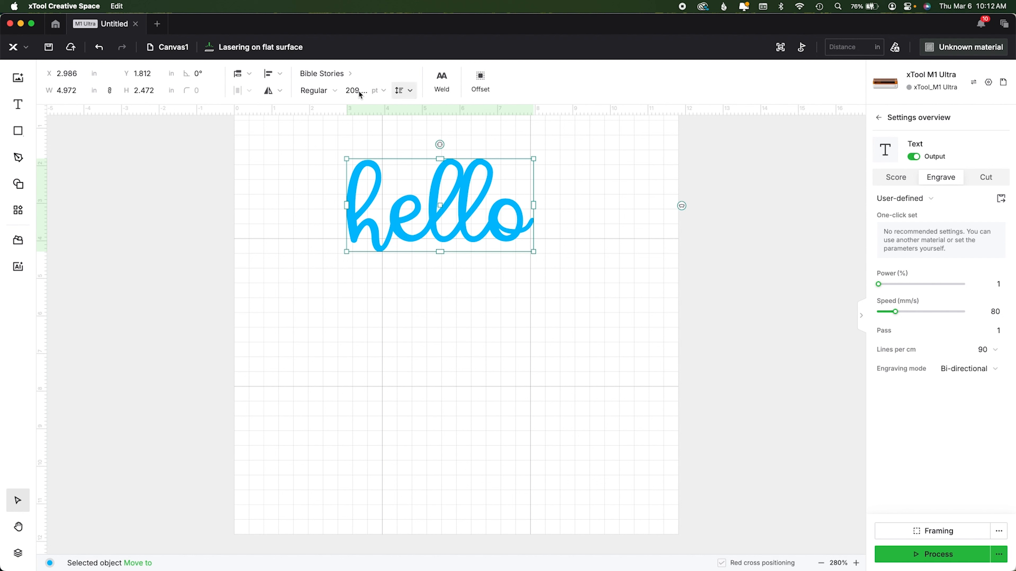
left_click(334, 90)
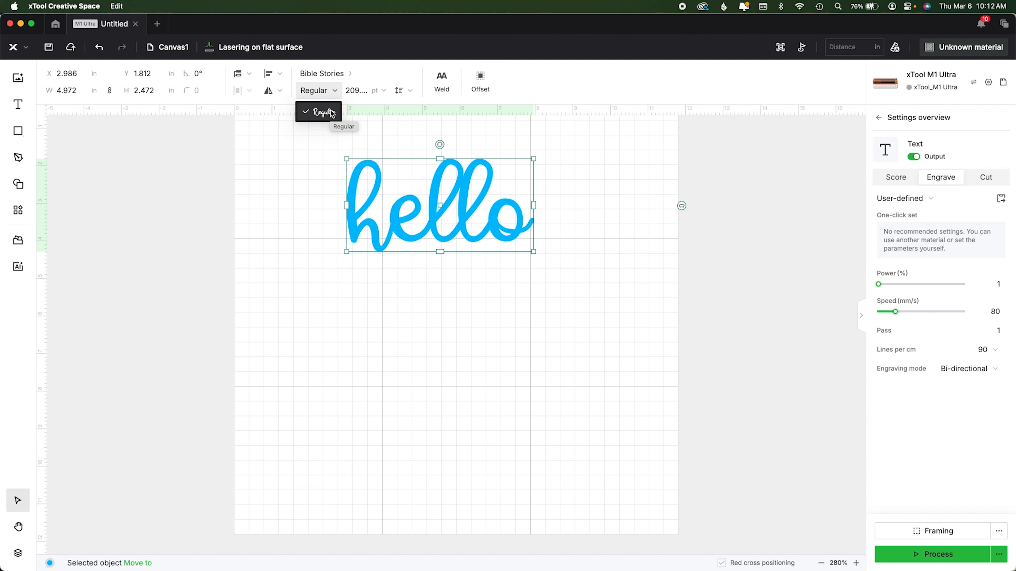
Search the fonts for "victor" and apply the Victoria font to the hello text.
left_click(335, 74)
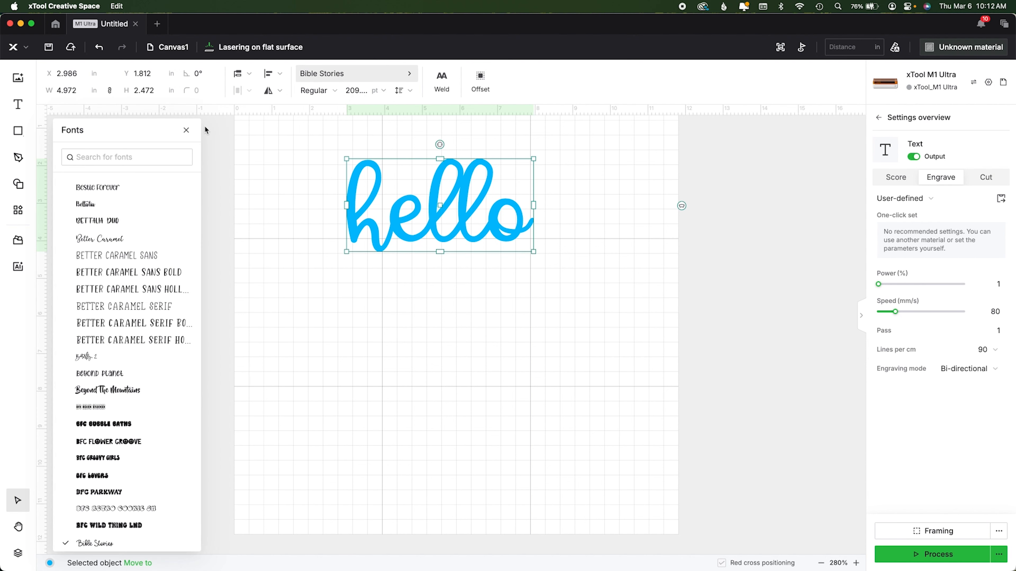
left_click(145, 157)
type("victor")
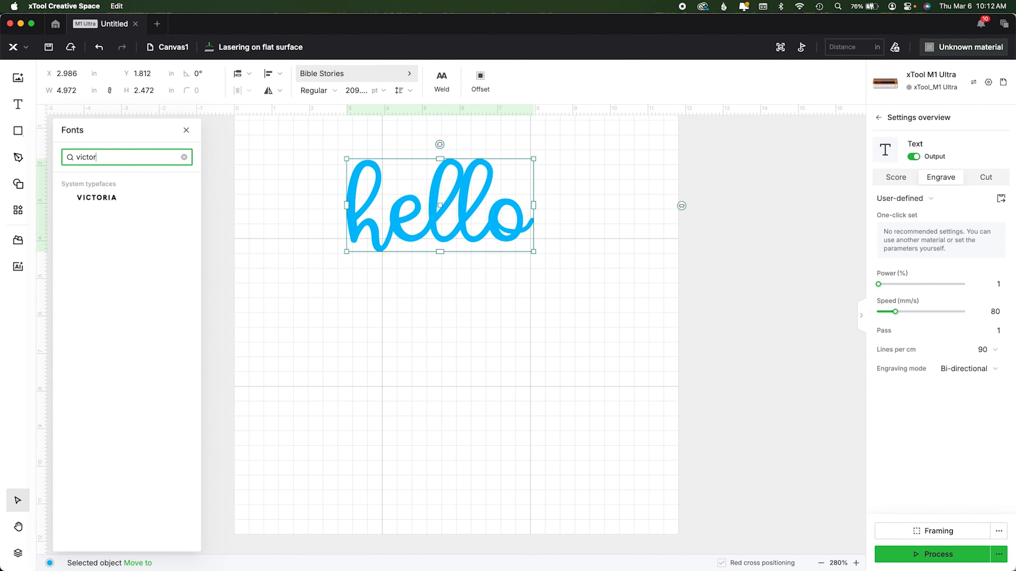
left_click(127, 200)
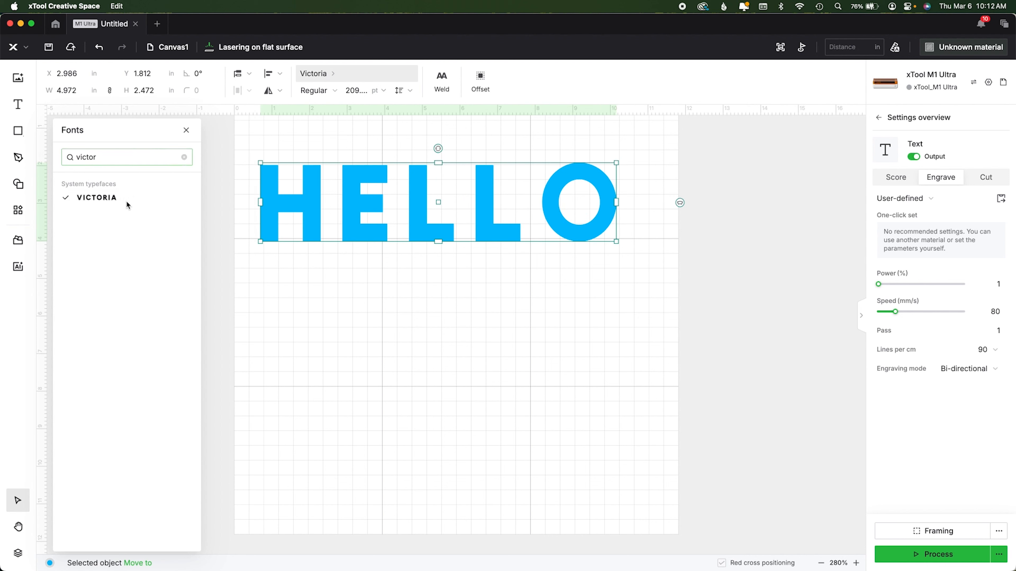
Set the font style of the Victoria text to Rounded.
left_click(321, 90)
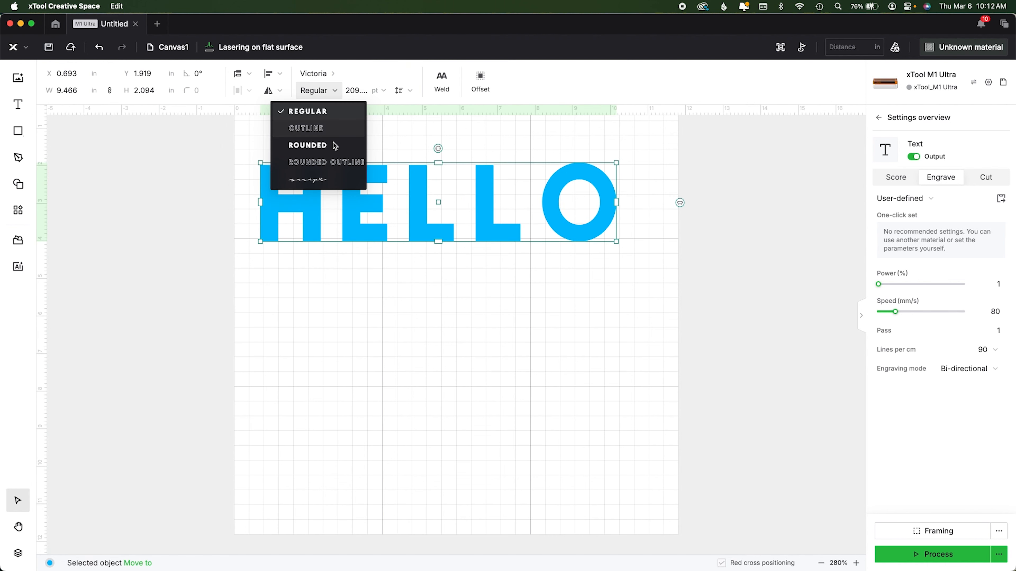
left_click(335, 134)
left_click(329, 92)
left_click(326, 145)
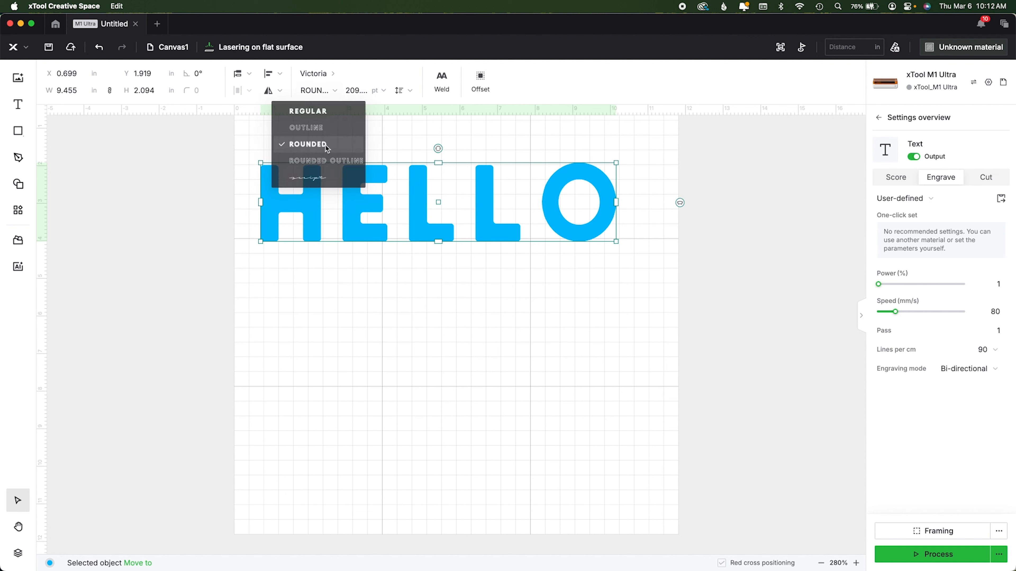
Switch the HELLO text to the Regular style and return it to Rounded.
left_click(322, 91)
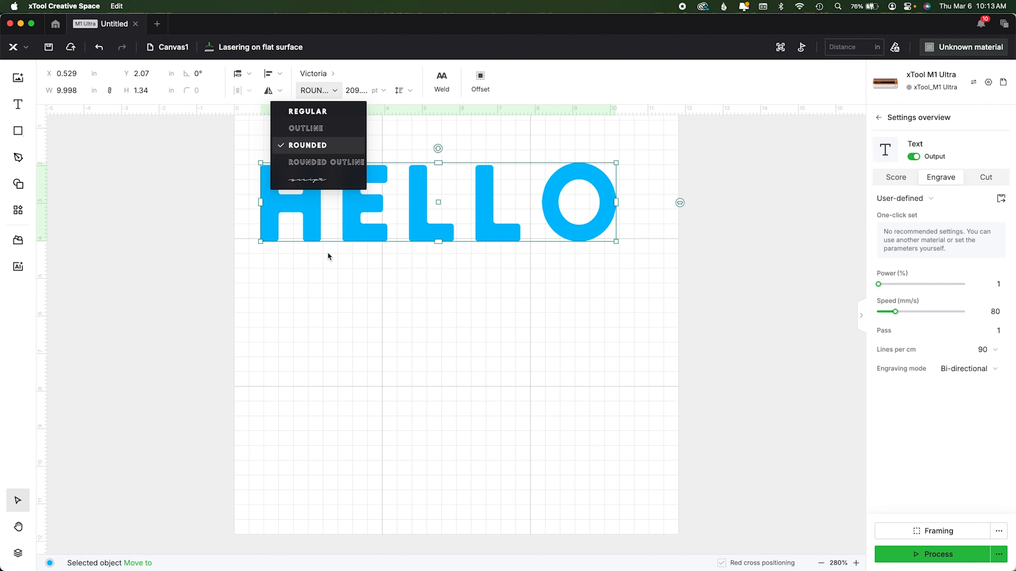
left_click(324, 119)
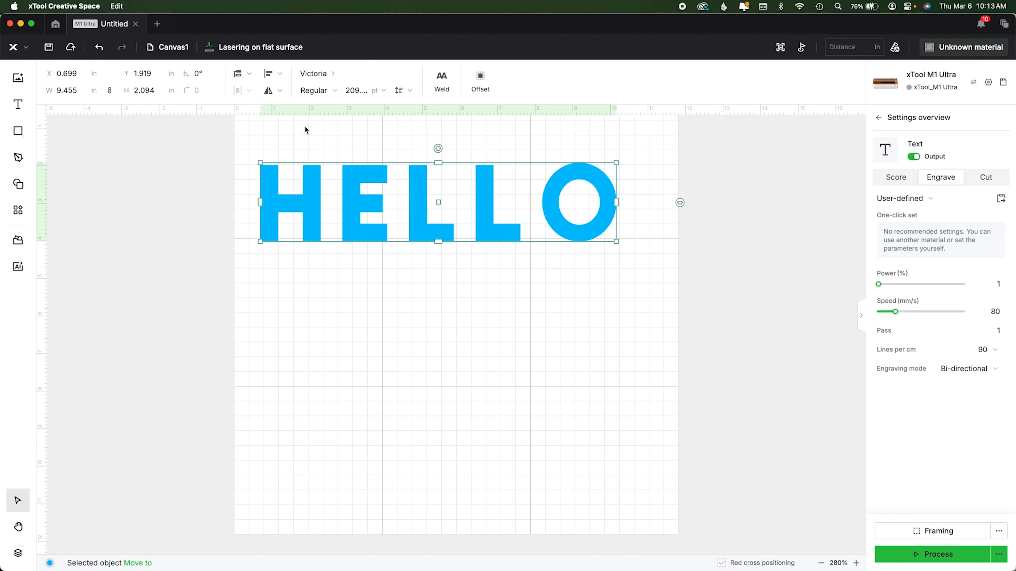
left_click(321, 91)
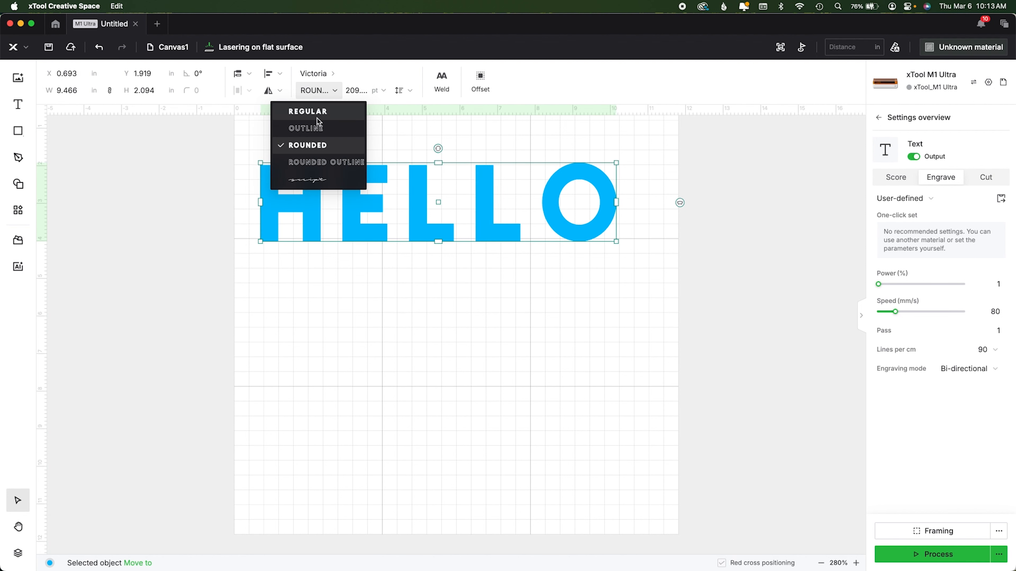
Lower the HELLO text's font size in small increments to 196.38 pt.
left_click(367, 91)
left_click(351, 93)
left_click(350, 94)
left_click(351, 94)
left_click(351, 94)
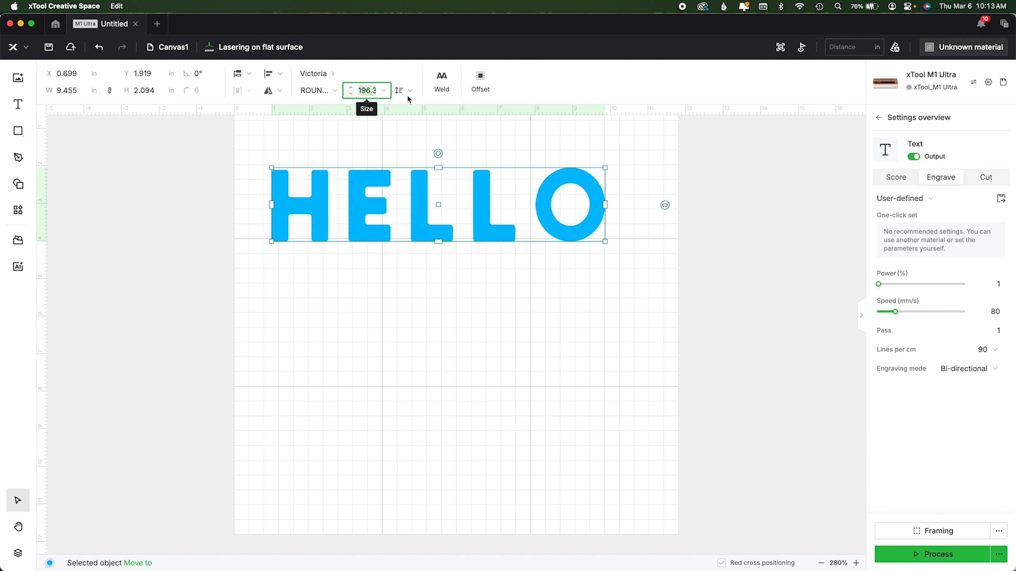
Look through the preset font sizes and set the HELLO text's size to 50 pt.
left_click(385, 91)
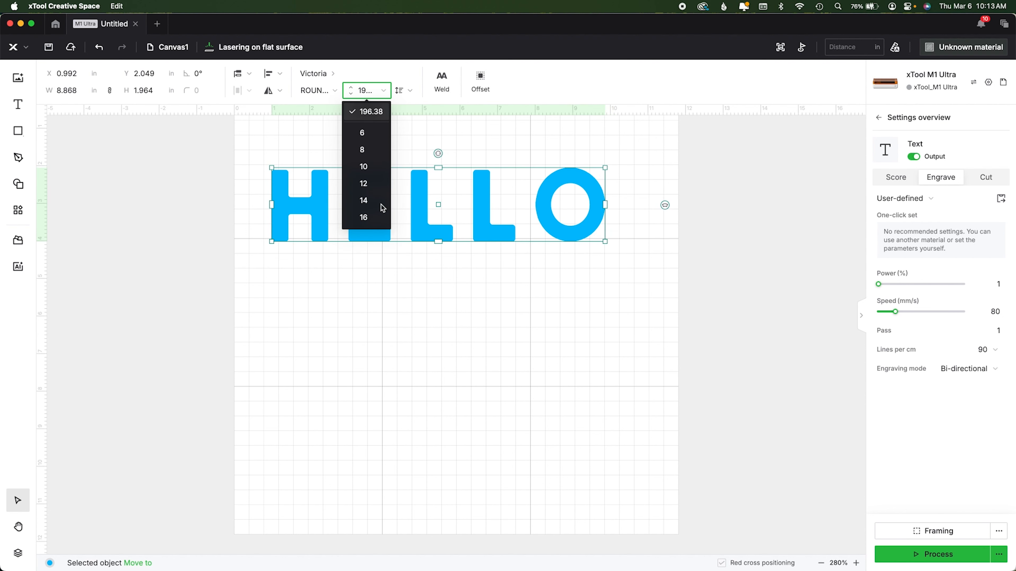
scroll(380, 204, "down", 3)
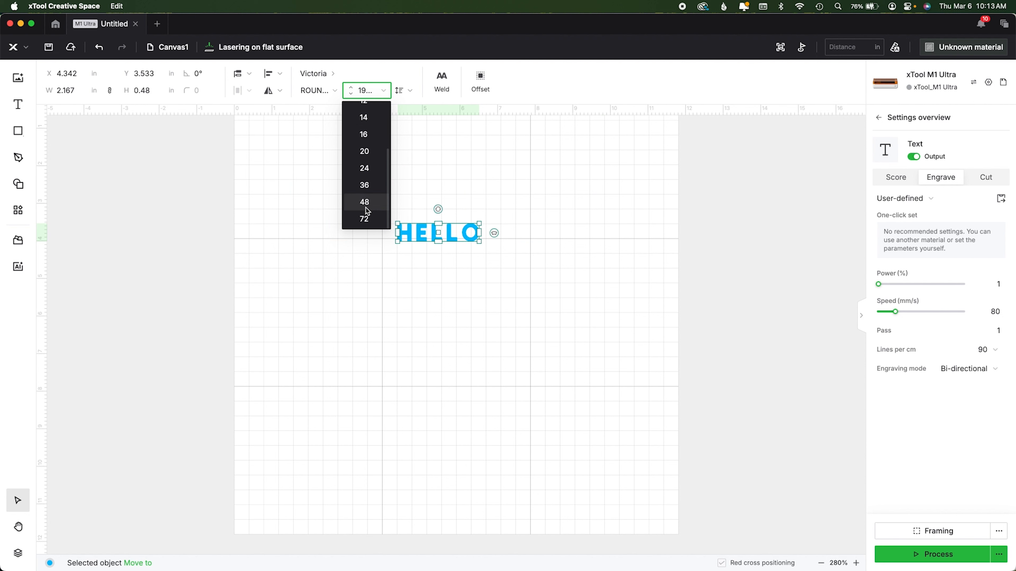
scroll(366, 200, "up", 3)
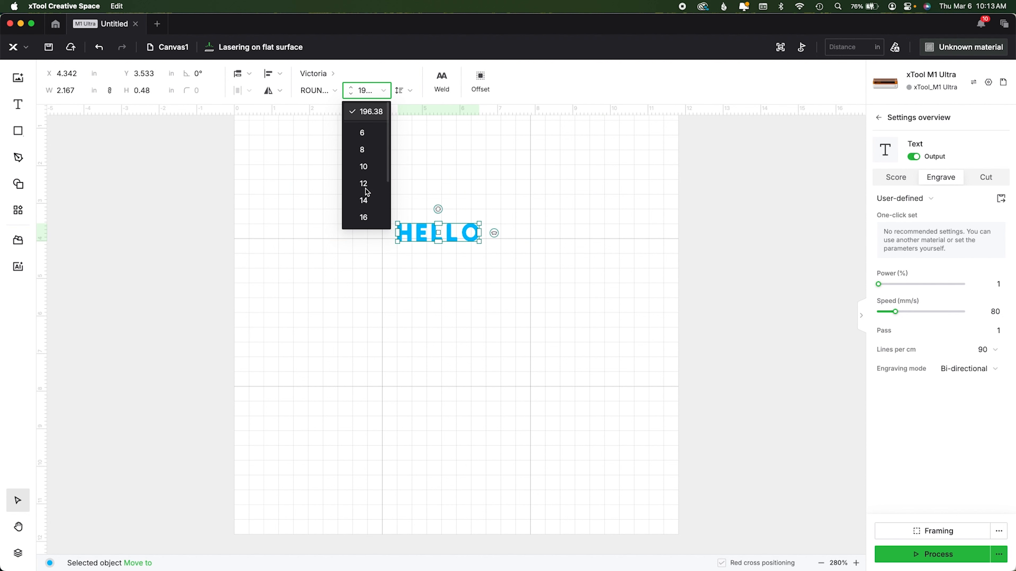
left_click(371, 93)
type("50")
key("Return")
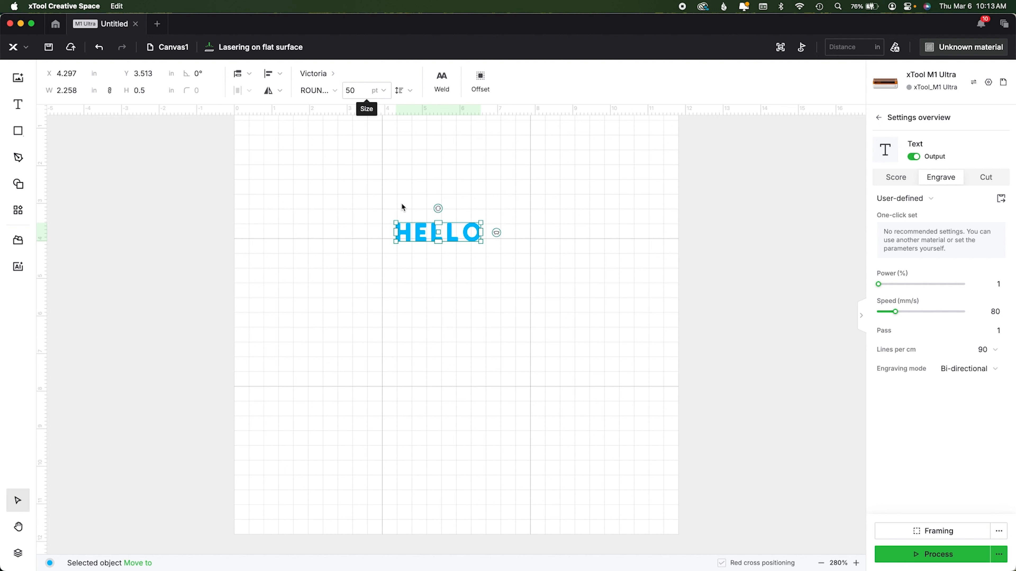
Scale the HELLO text up to about 9.26 in wide and move it to about X 1.28 in, Y 2.76 in.
left_click_drag(480, 242, 734, 306)
left_click_drag(515, 259, 401, 231)
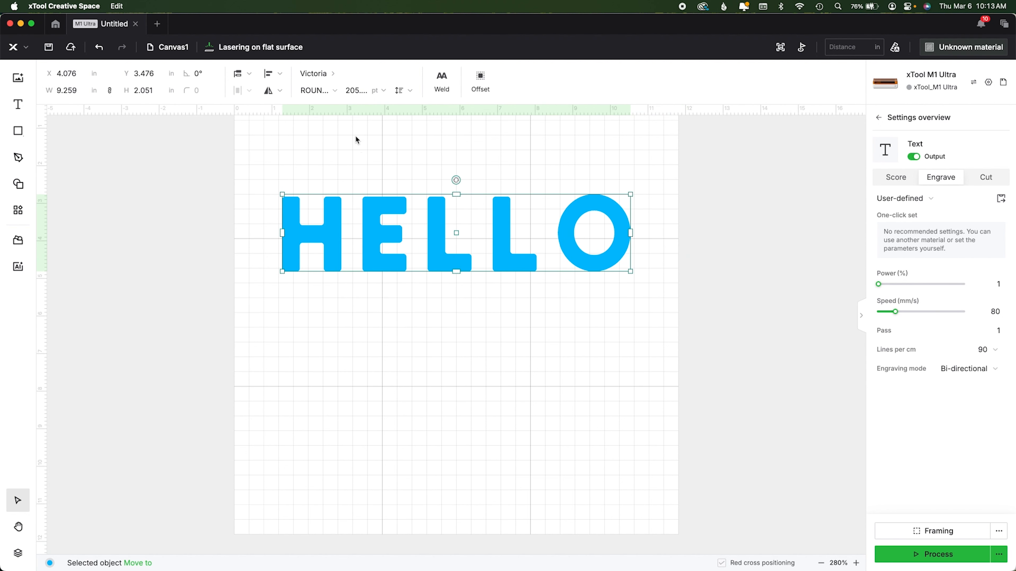
Add a second line reading "THERE" below HELLO in the same text object.
left_click(411, 89)
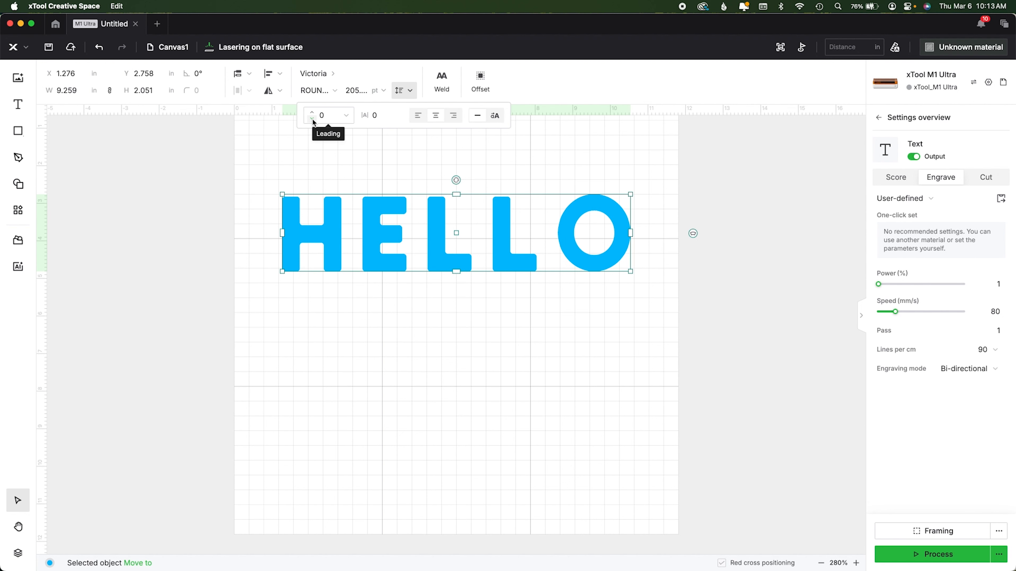
left_click(628, 248)
double_click(624, 249)
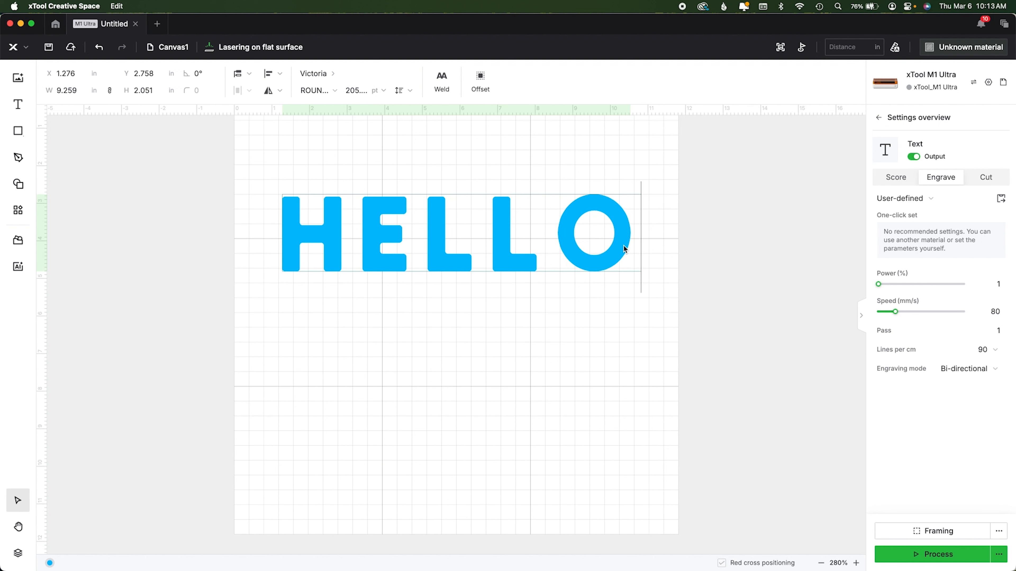
key("Return")
type("THERE")
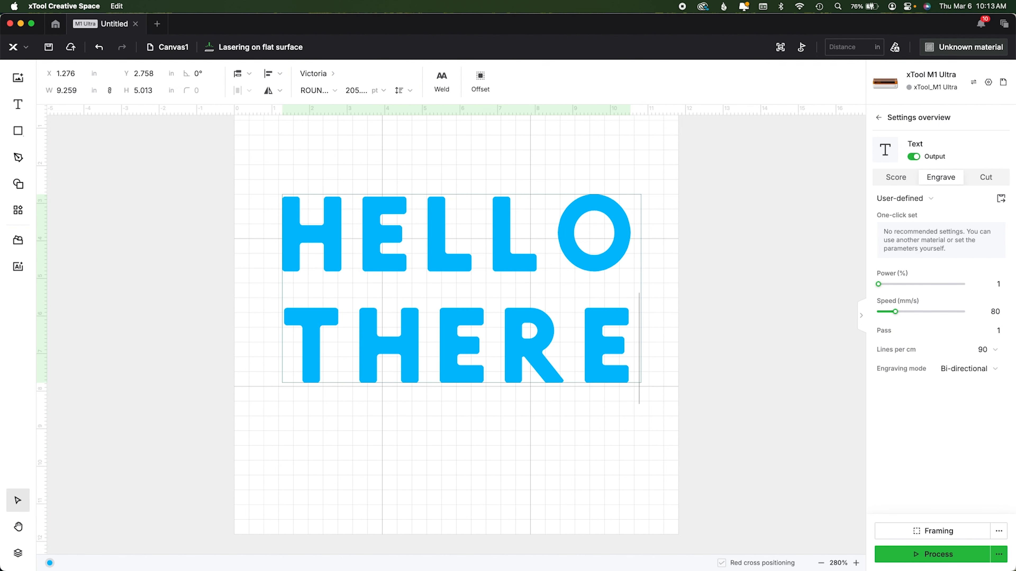
key("Escape")
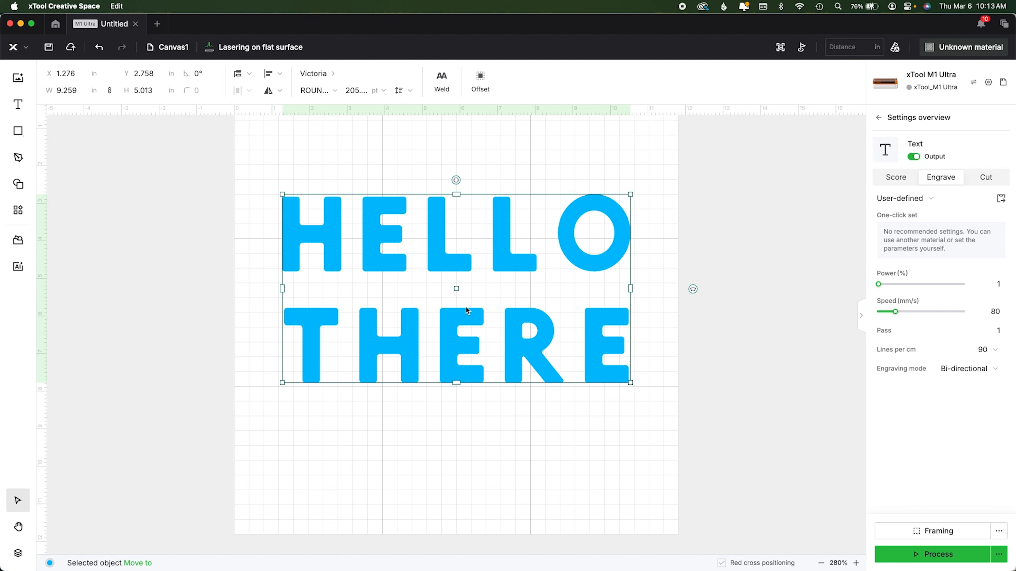
Increase the leading between the HELLO and THERE lines to 4.
left_click(401, 90)
left_click(312, 113)
left_click(313, 114)
left_click(312, 113)
left_click(312, 114)
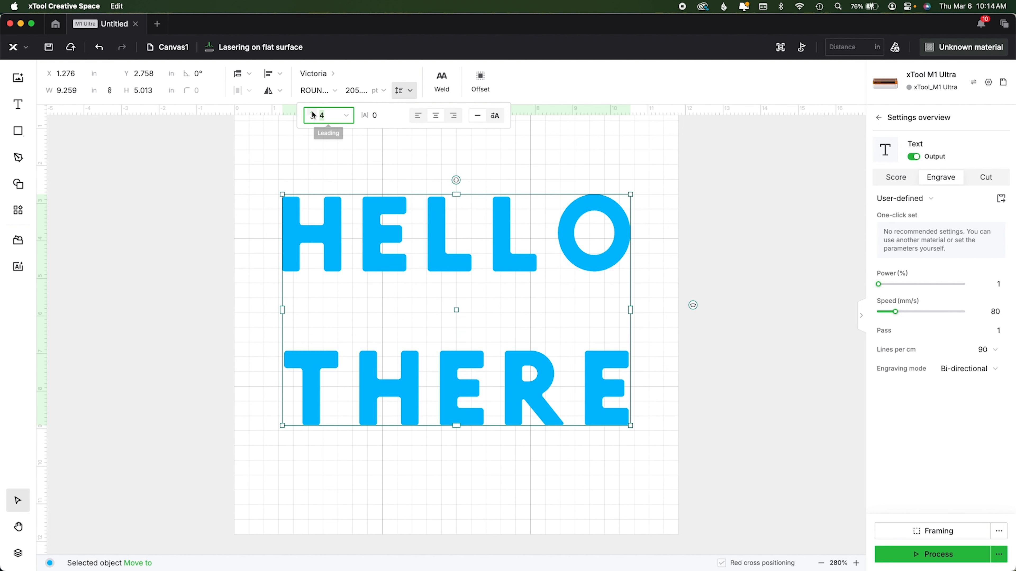
Reduce the leading between the HELLO and THERE lines to -2.
left_click(313, 113)
left_click(313, 119)
left_click(312, 119)
left_click(312, 118)
left_click(313, 118)
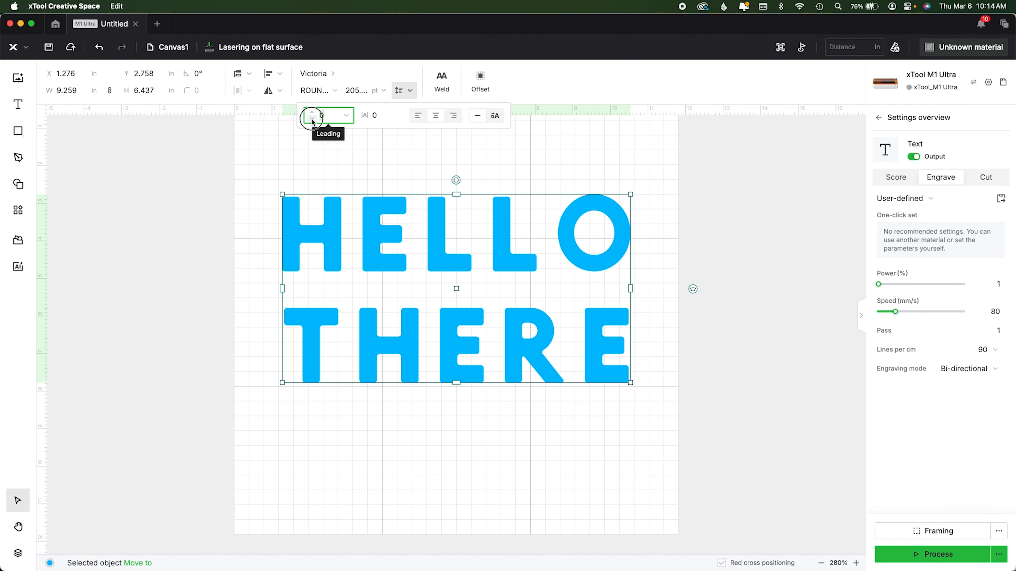
left_click(312, 119)
left_click(312, 118)
left_click(313, 119)
left_click(313, 118)
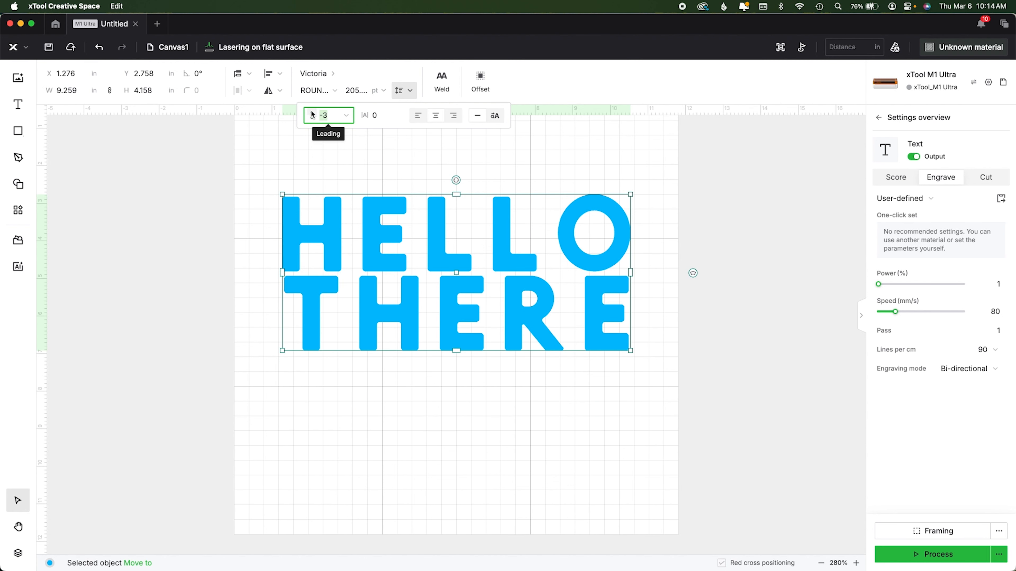
left_click(312, 113)
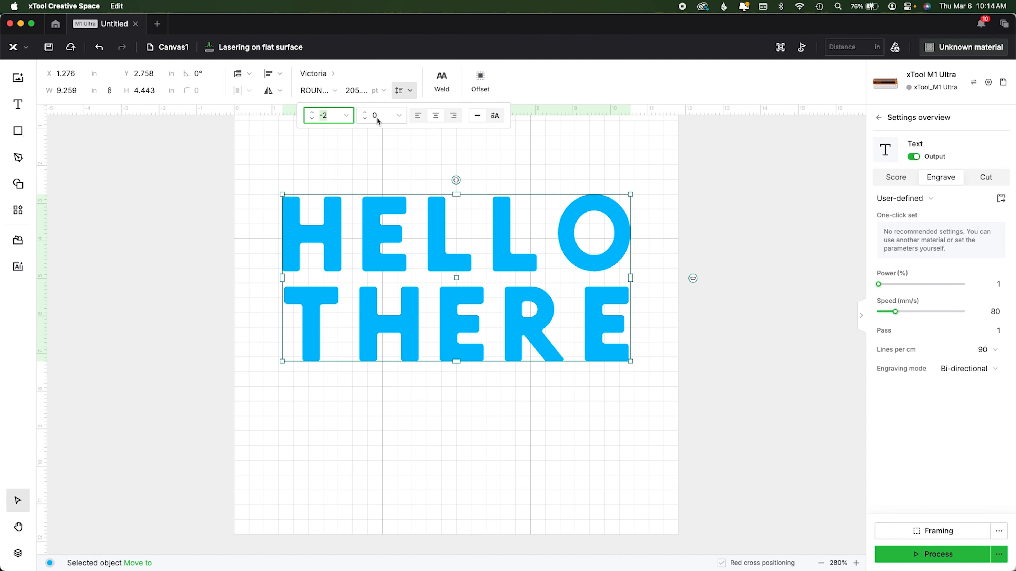
Try a letter spacing of -1 on the HELLO THERE text and return it to 0.
left_click(366, 130)
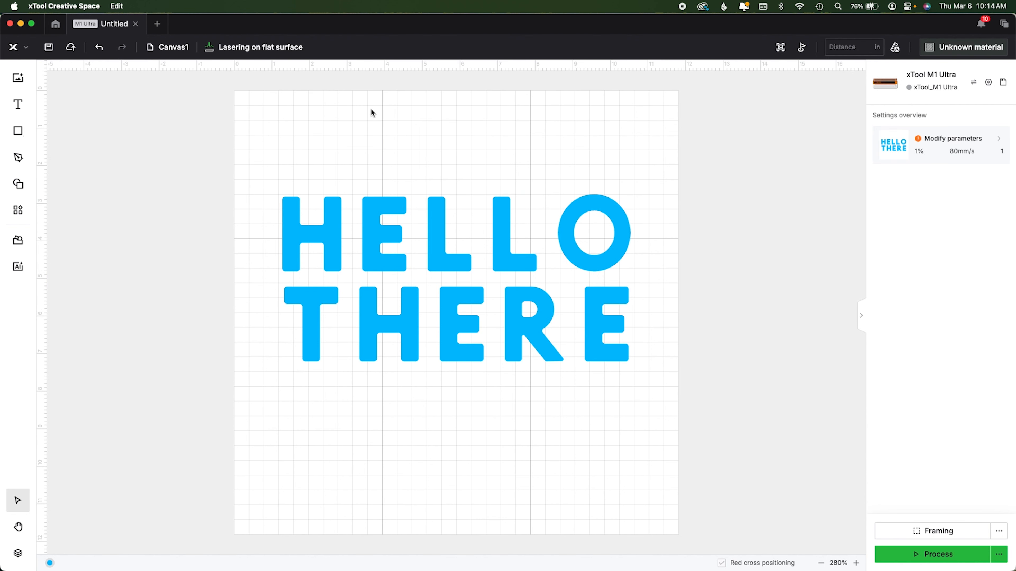
left_click(365, 208)
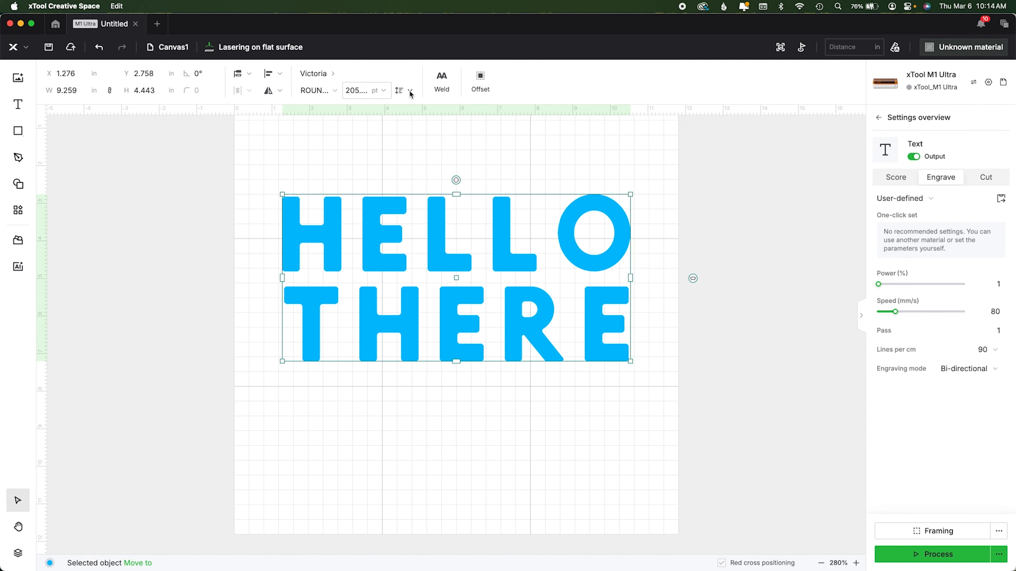
left_click(406, 90)
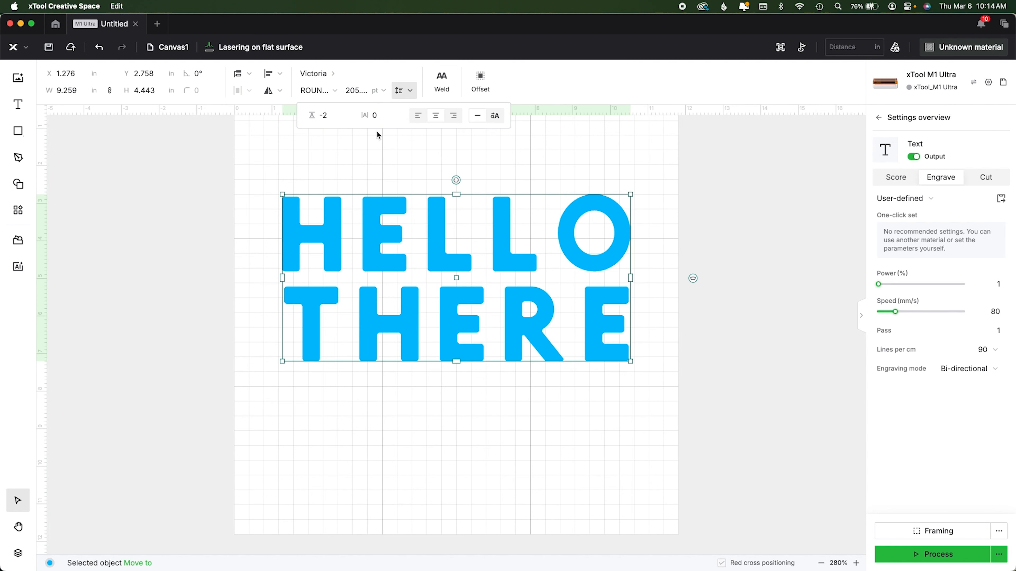
left_click(364, 119)
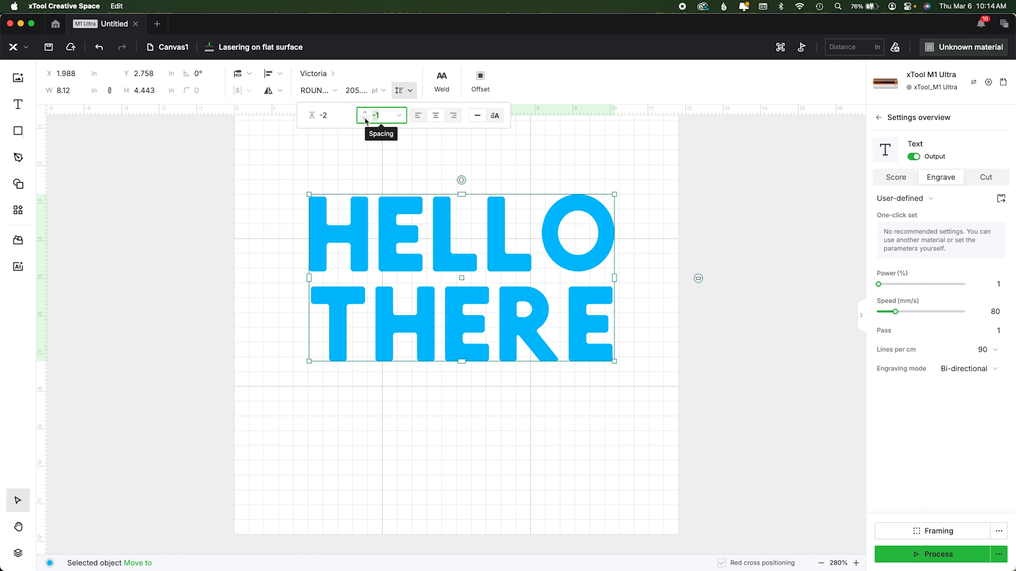
left_click(365, 113)
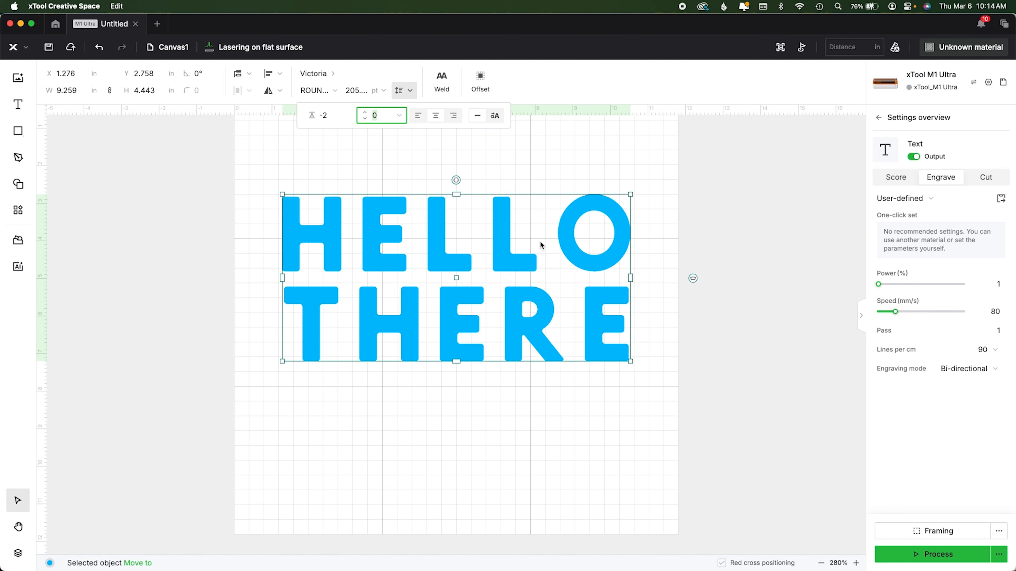
Set the HELLO THERE text's letter spacing to 1.05 and try left alignment before returning the lines to centered.
left_click(365, 120)
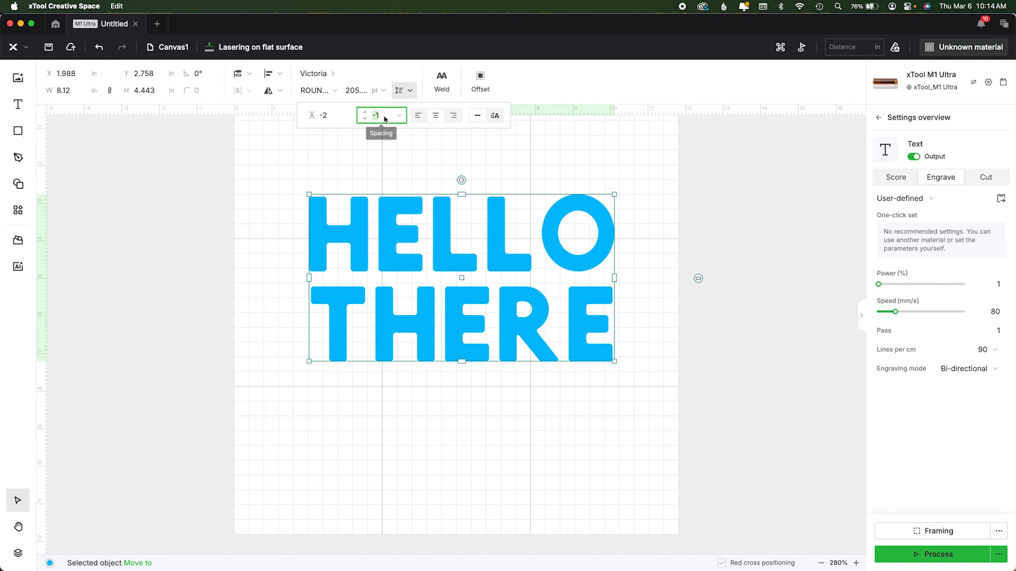
type("1")
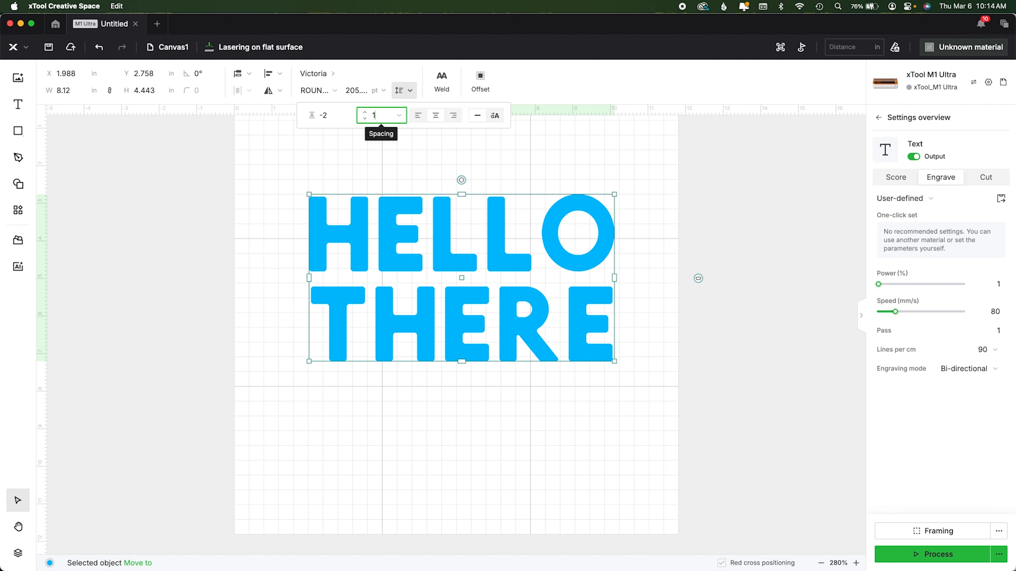
type(".05")
key("Return")
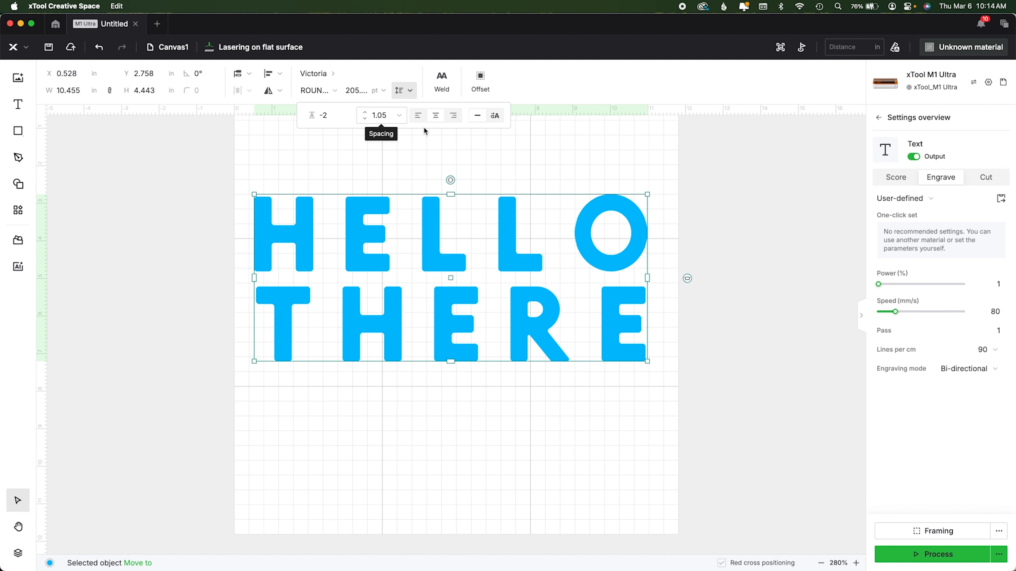
left_click(421, 120)
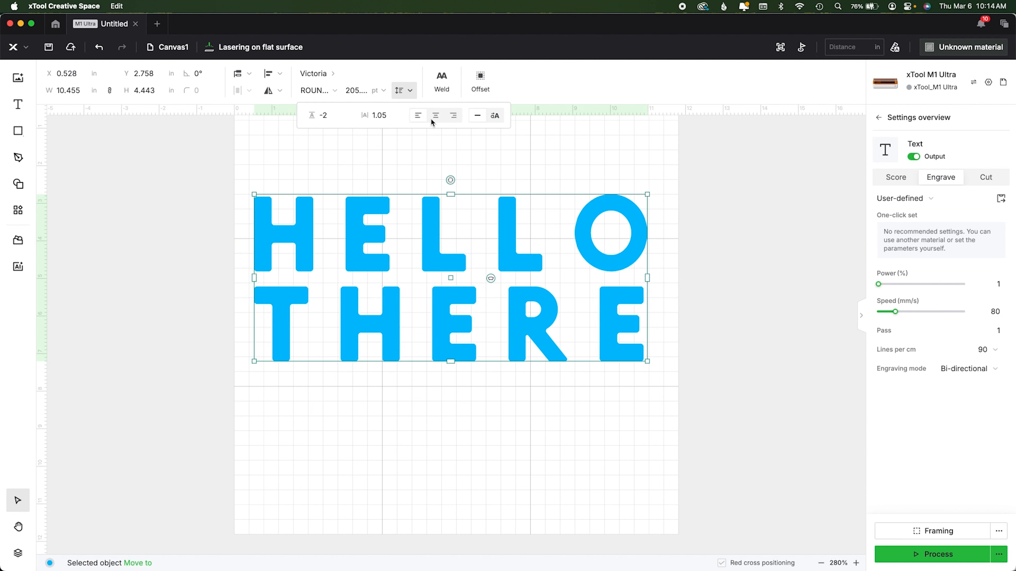
left_click(434, 119)
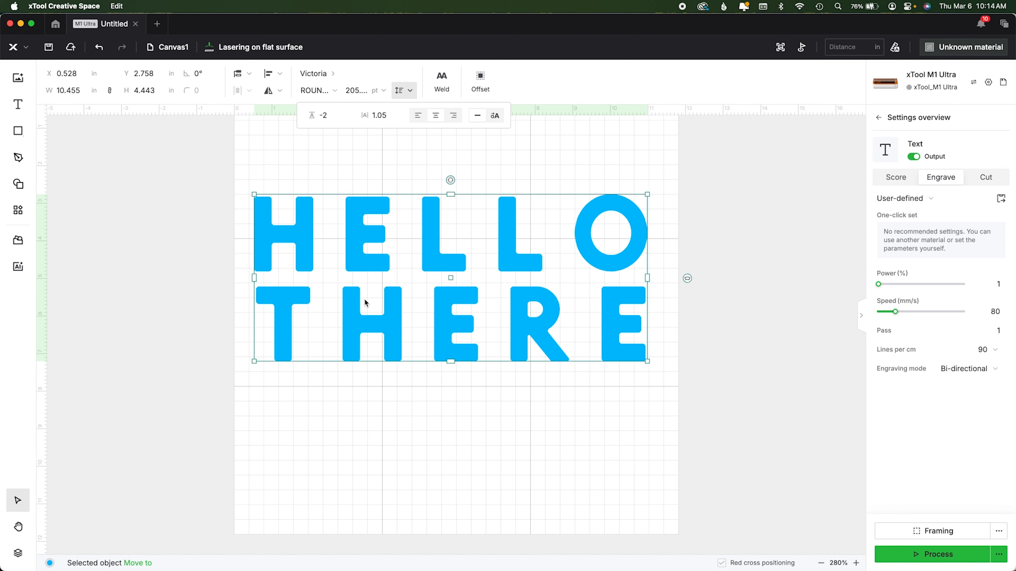
Add a third line reading "YOU" below THERE in the same text object.
double_click(599, 283)
key("Return")
type("TYOU")
key("super+a")
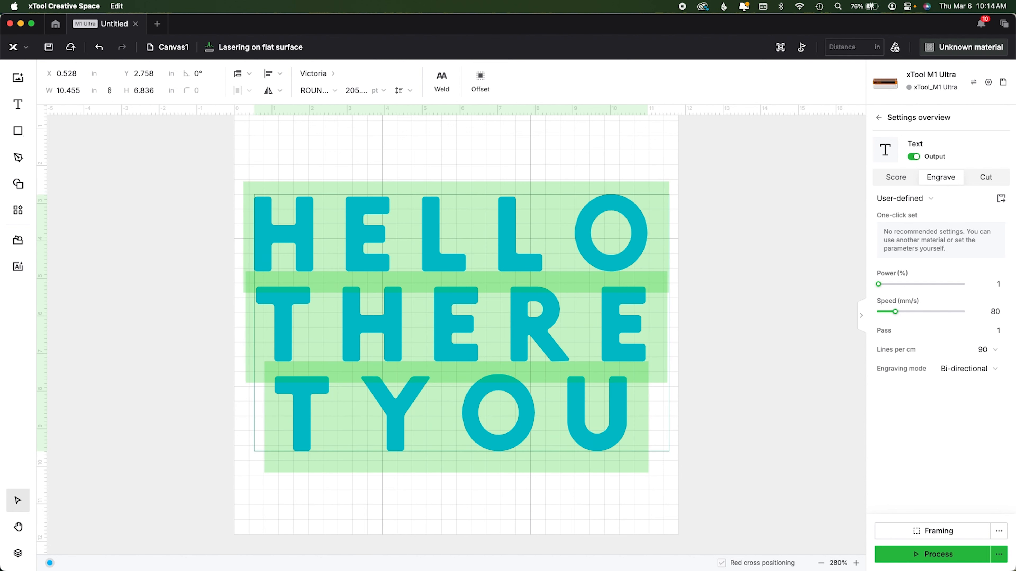
key("Right")
key("super+Left")
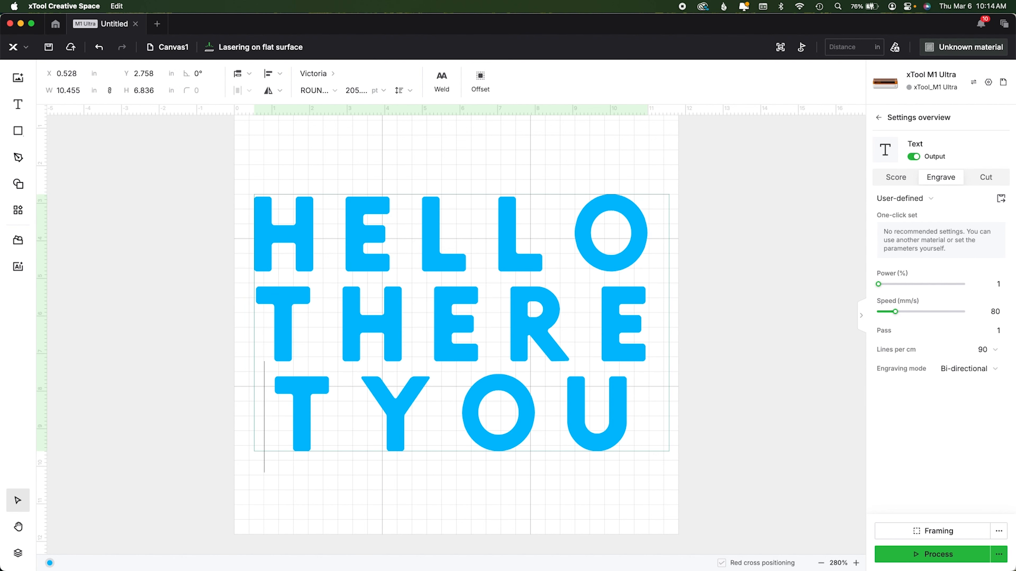
key("Delete")
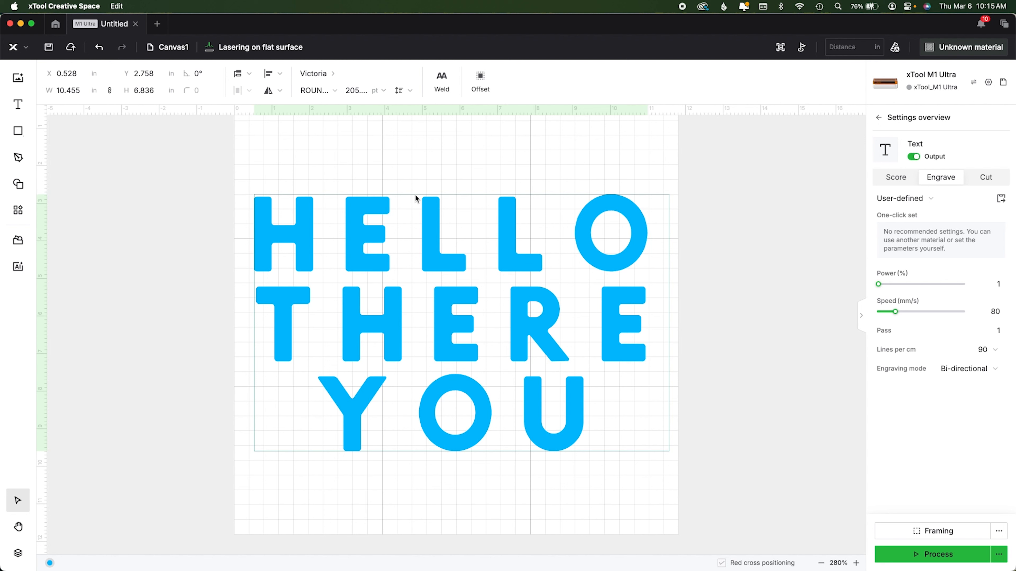
Compare left and center alignment on the three-line text and look through the object alignment options.
left_click(402, 90)
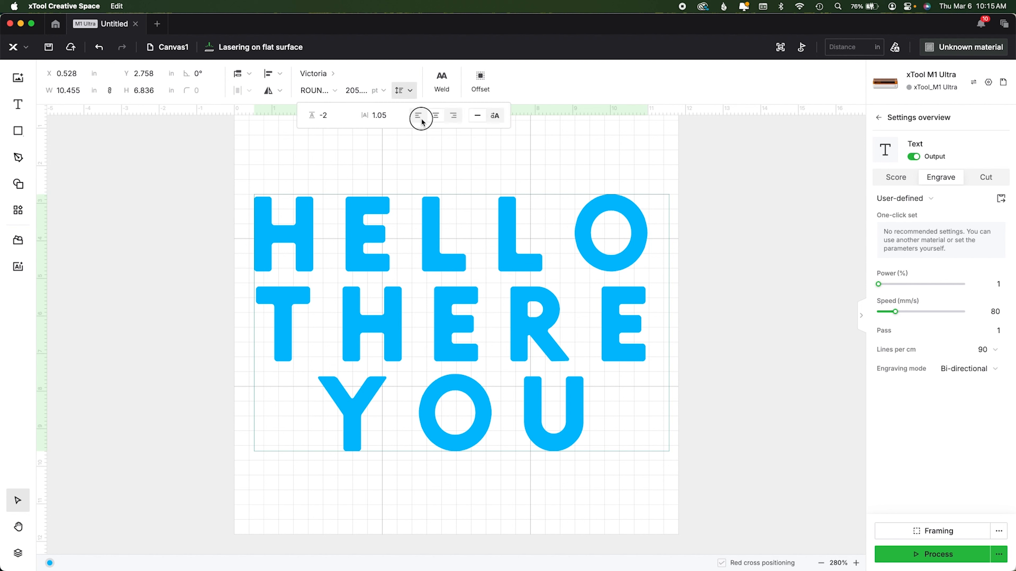
left_click(418, 115)
left_click(436, 116)
left_click(273, 74)
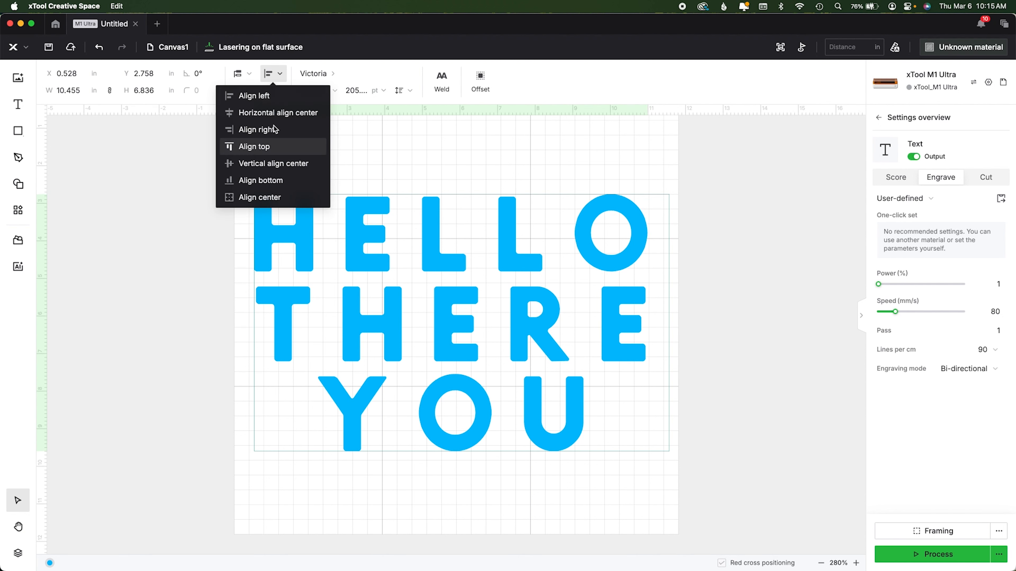
left_click(419, 147)
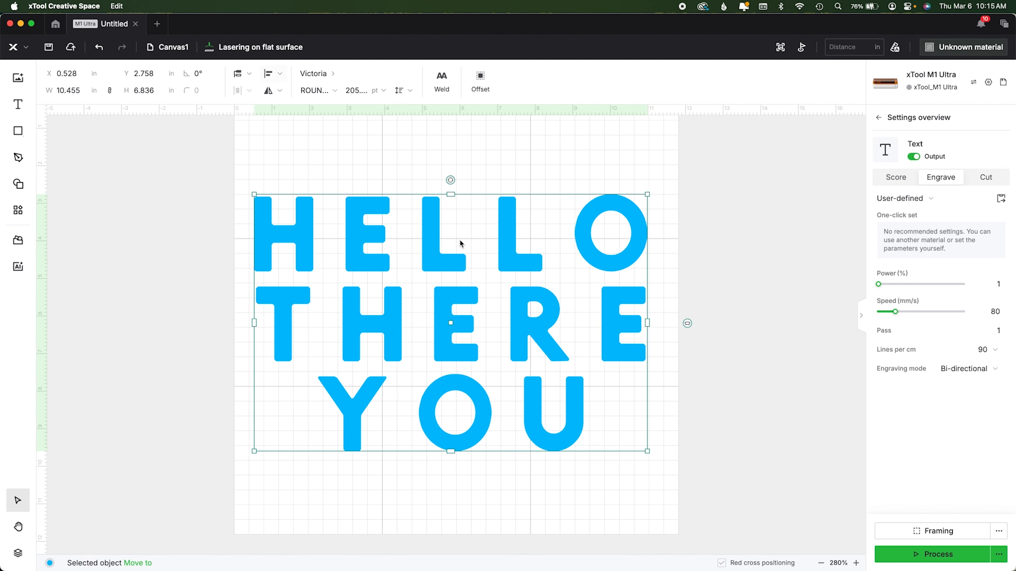
left_click(411, 90)
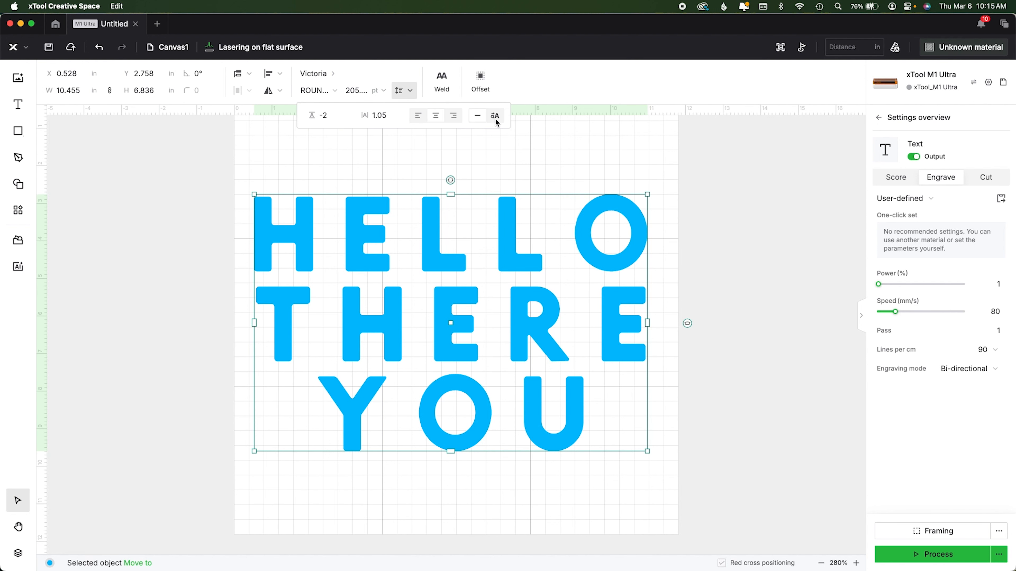
Move the three-line text down to about X 0.34 in, Y 5.62 in, and add a separate engraved text reading "hello" above it.
left_click_drag(435, 222, 427, 342)
left_click(411, 242)
key("t")
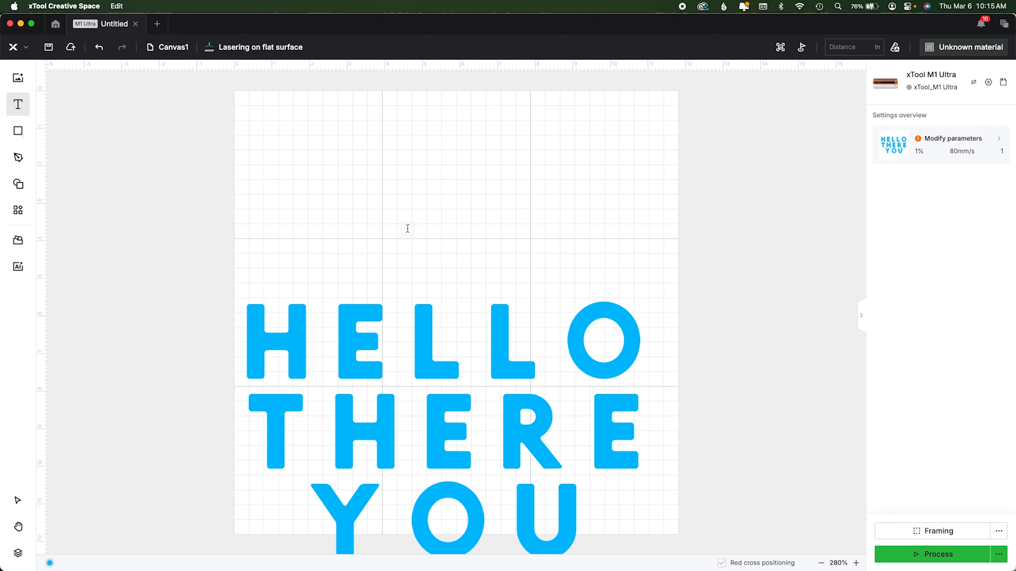
left_click(408, 228)
type("hello")
left_click(392, 167)
left_click(488, 246)
left_click(940, 177)
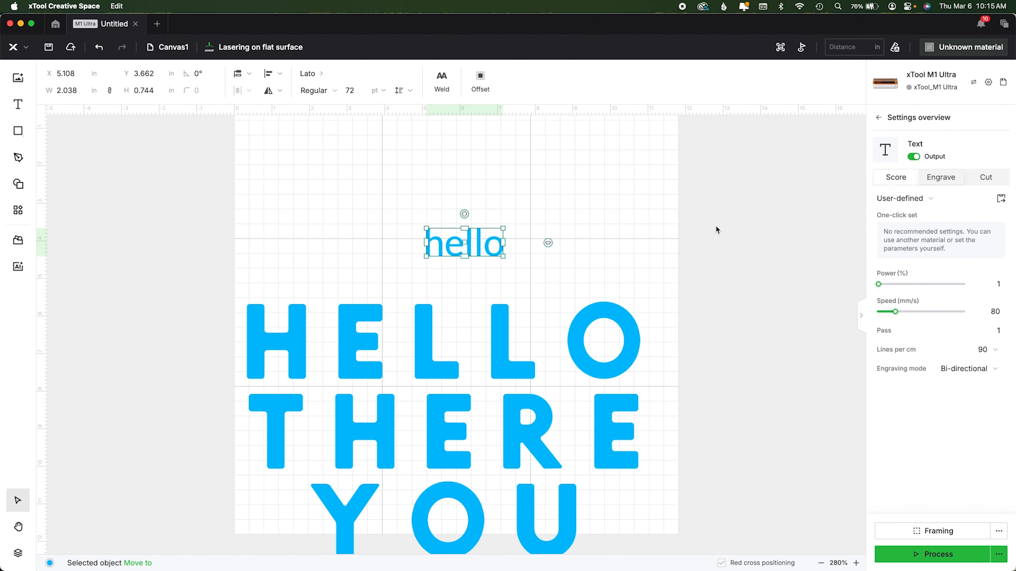
Try uppercase on the hello text and restore its original case.
left_click(403, 90)
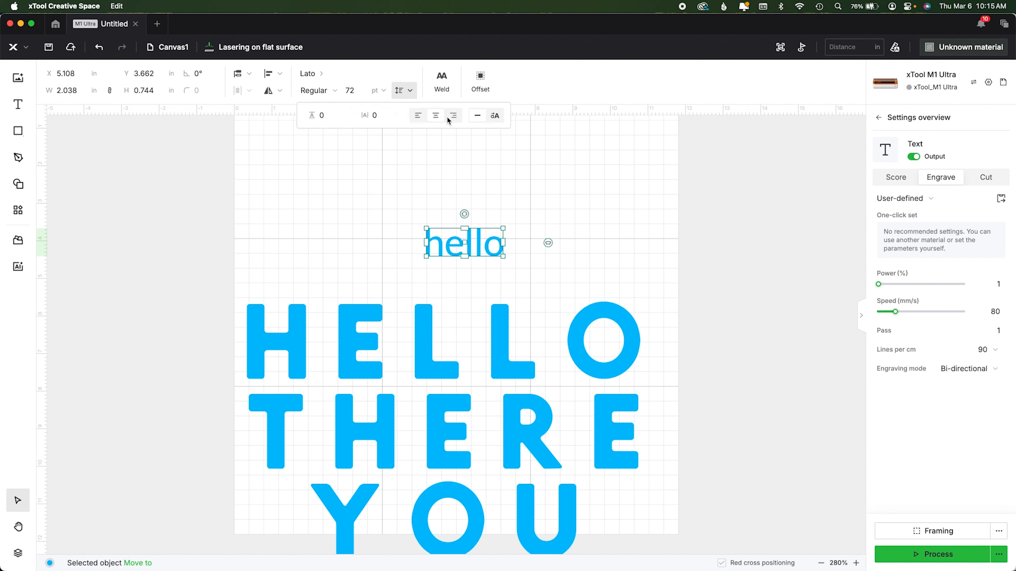
left_click(493, 116)
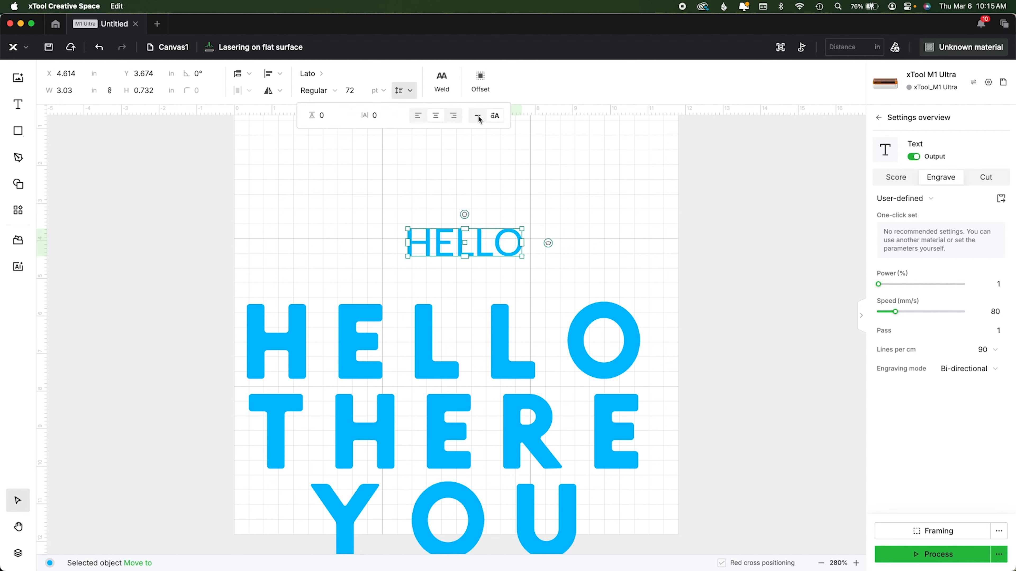
left_click(478, 117)
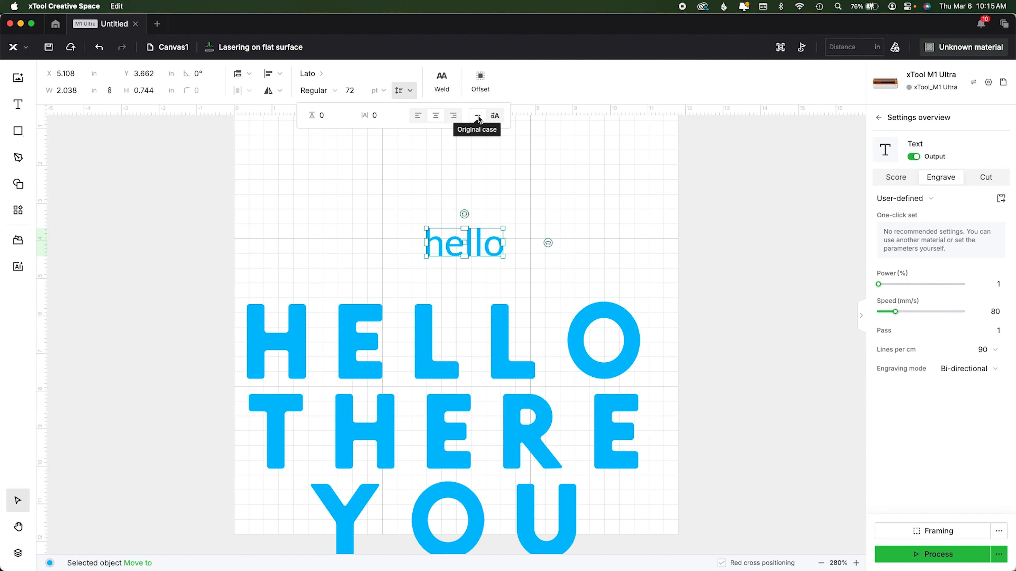
left_click(500, 189)
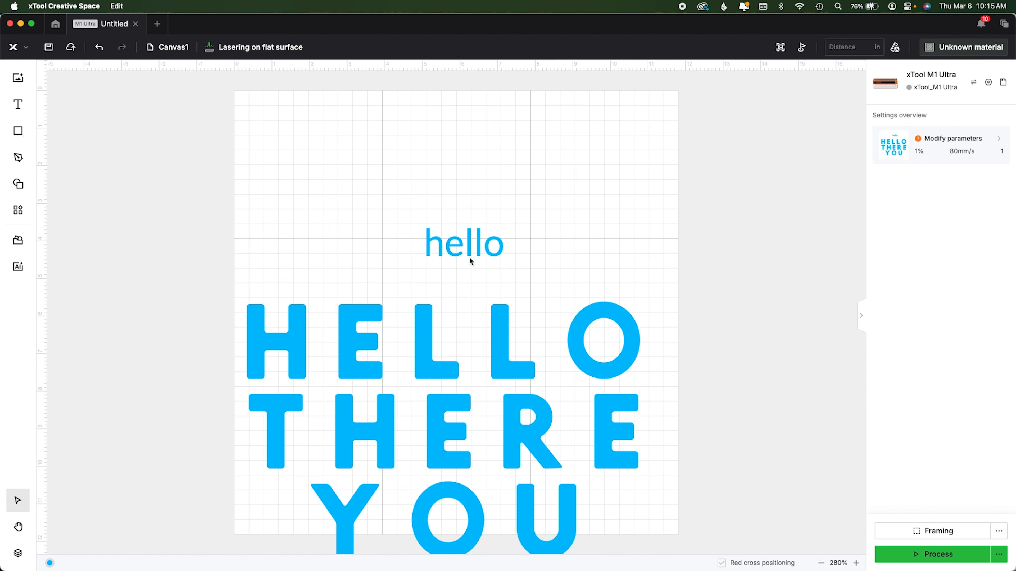
Move the hello text to about X 1.26 in, Y 1.51 in, and shrink HELLO THERE YOU to about 5.72 in wide beside it.
left_click_drag(451, 237, 282, 149)
left_click(454, 367)
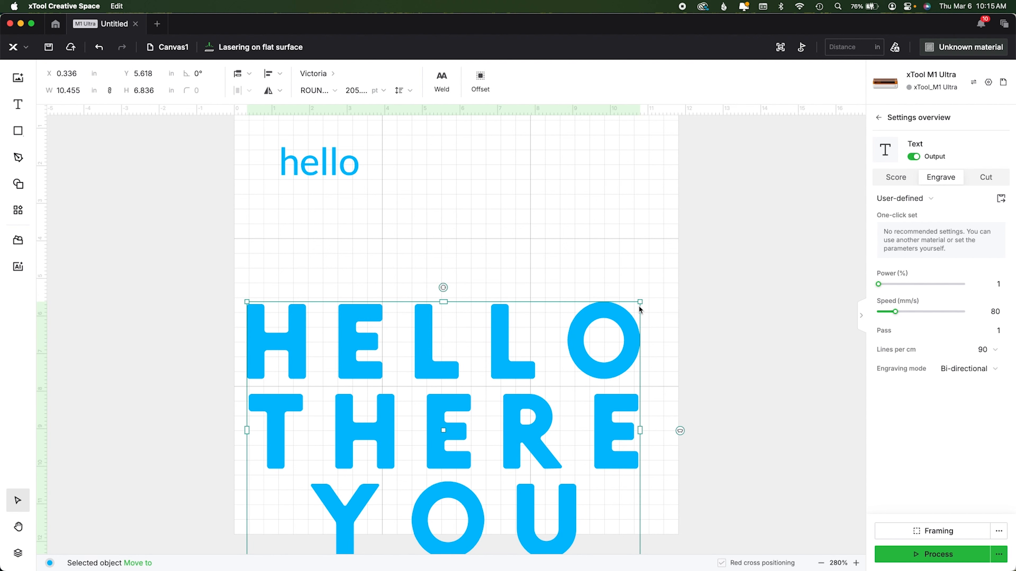
left_click_drag(640, 309, 624, 155)
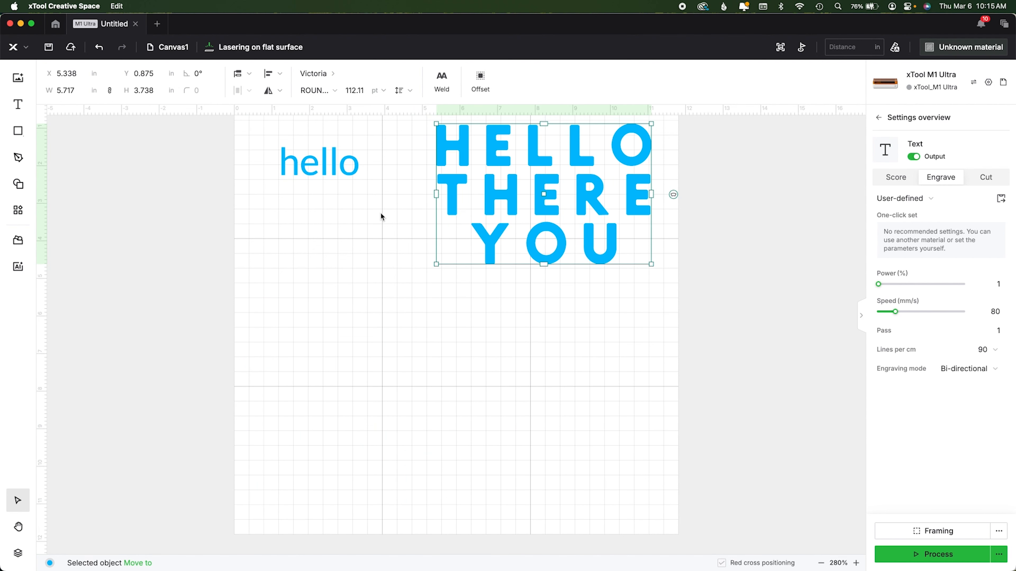
Copy the hello text and paste the duplicate below it at about X 1.83 in, Y 4.85 in.
left_click(352, 173)
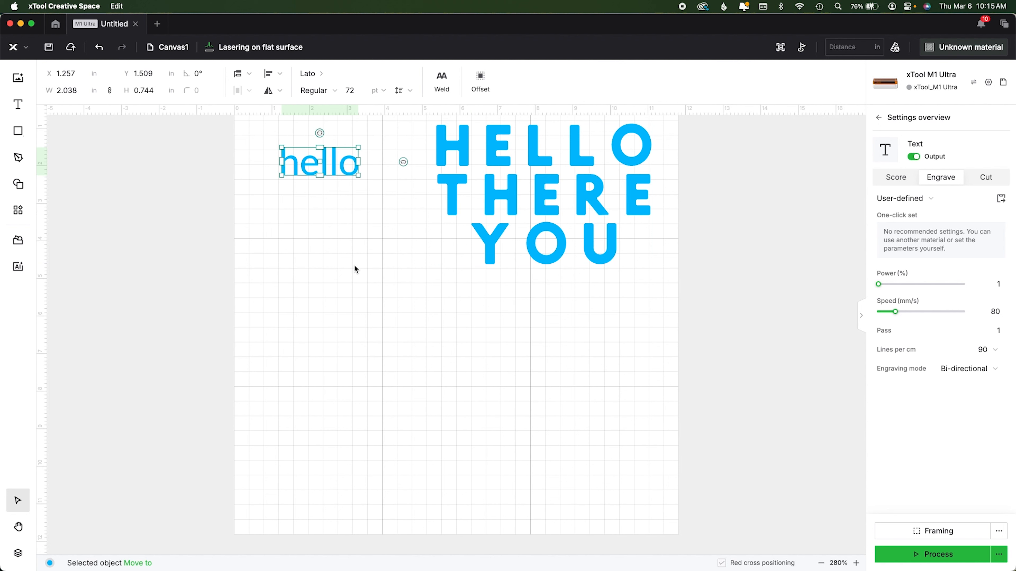
right_click(329, 160)
left_click(305, 269)
right_click(337, 308)
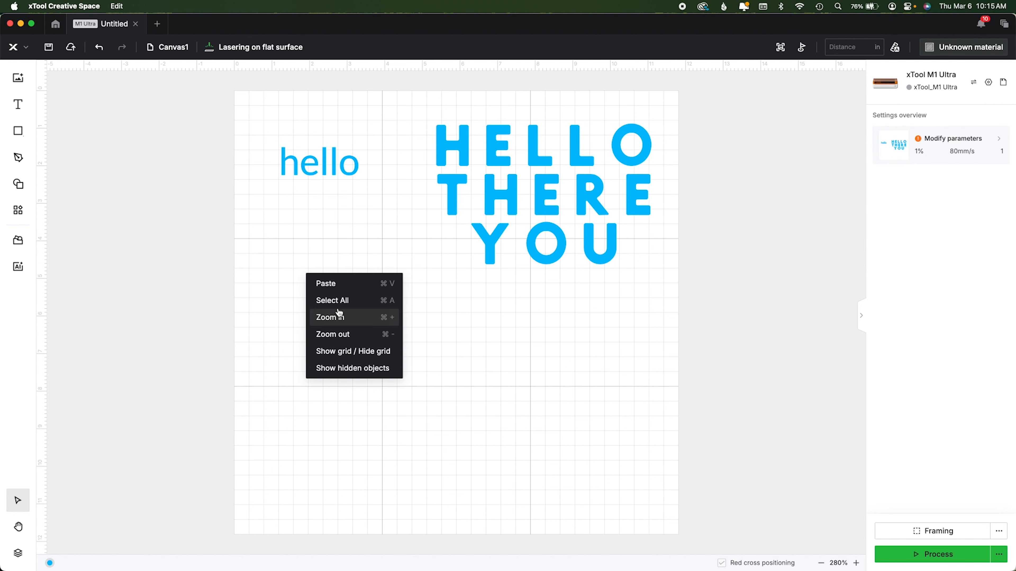
left_click(340, 280)
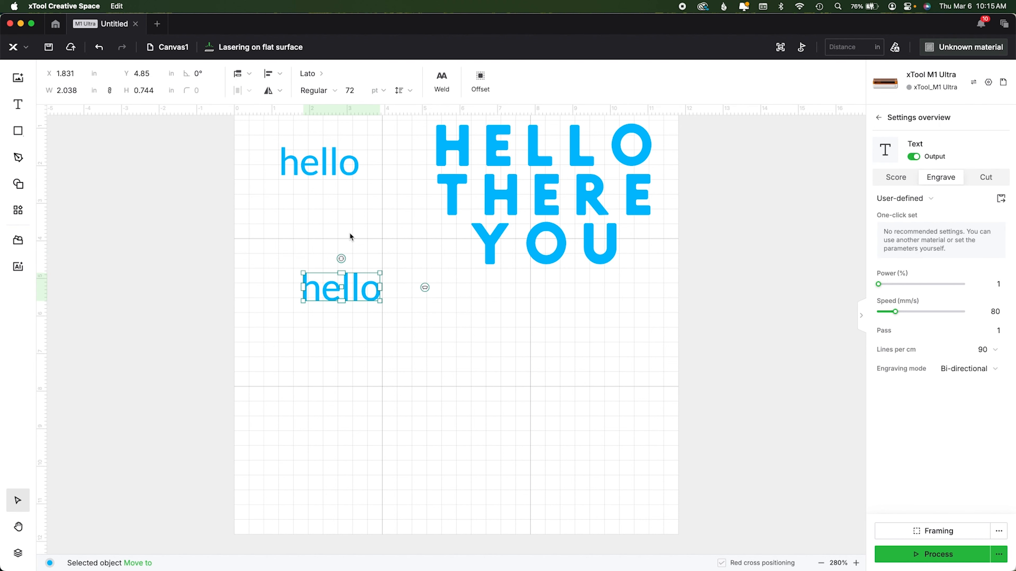
Change the duplicated hello text's font to Black Jack and leave that text selected.
left_click(314, 72)
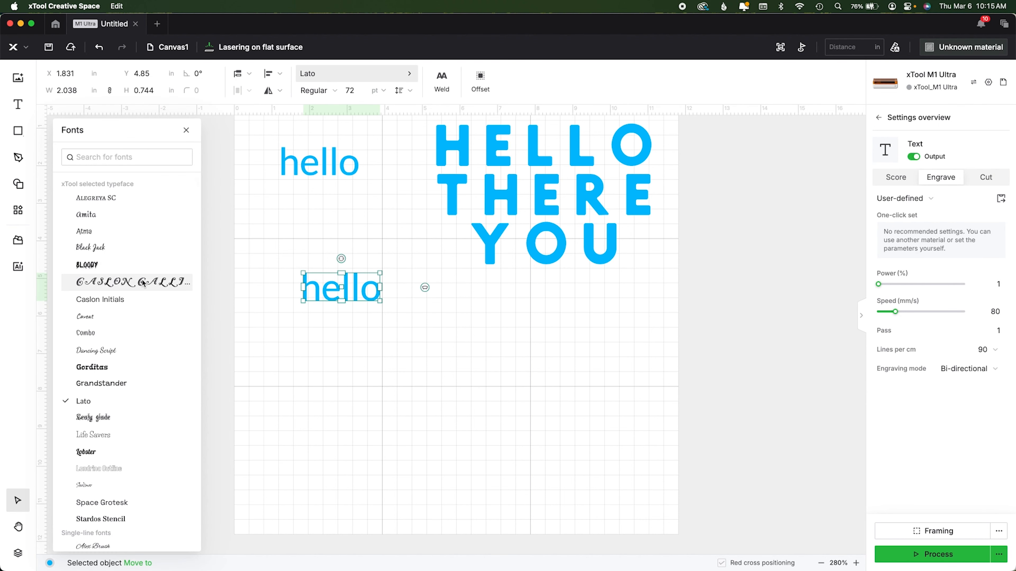
left_click(125, 245)
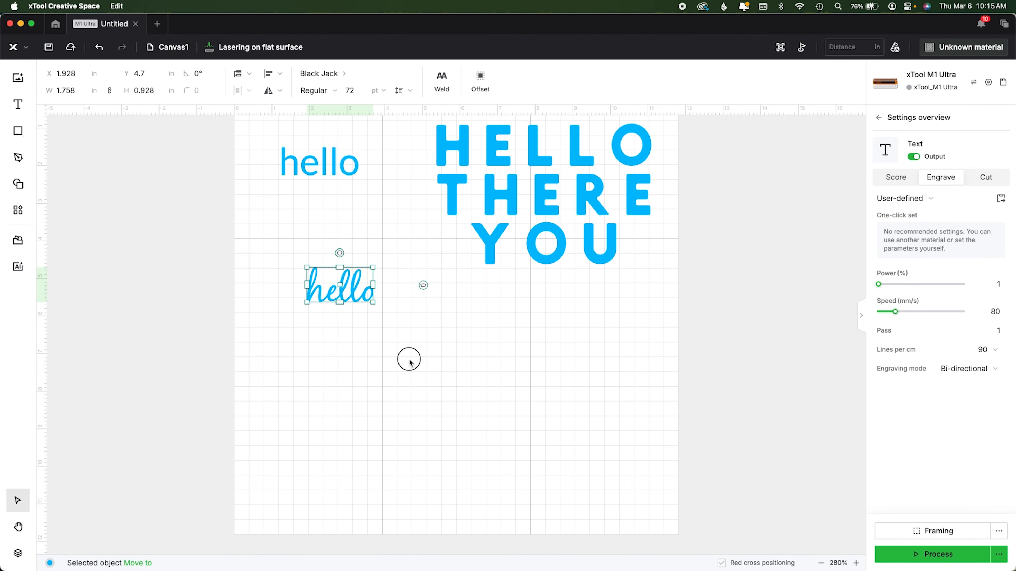
left_click(409, 358)
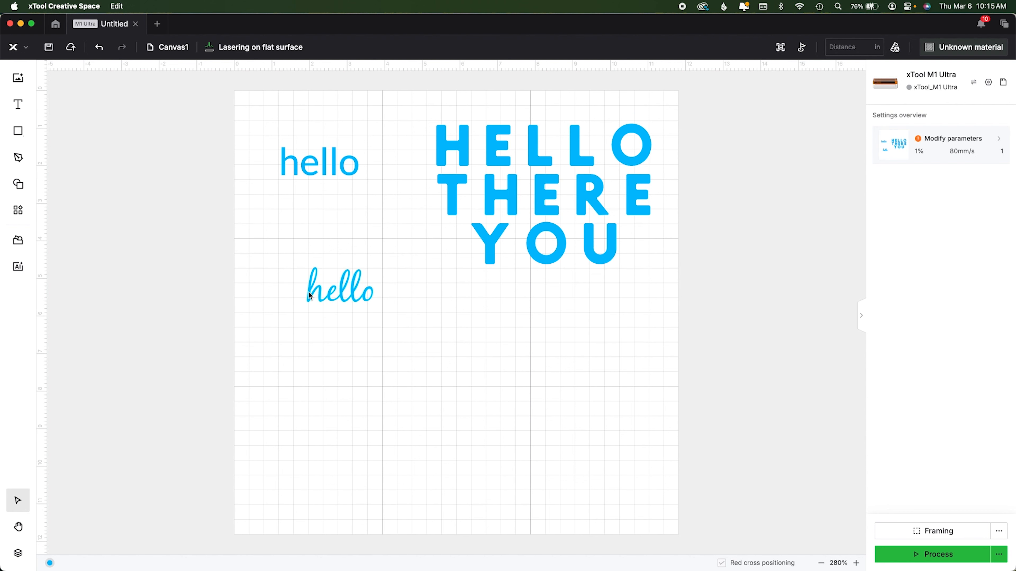
left_click(357, 292)
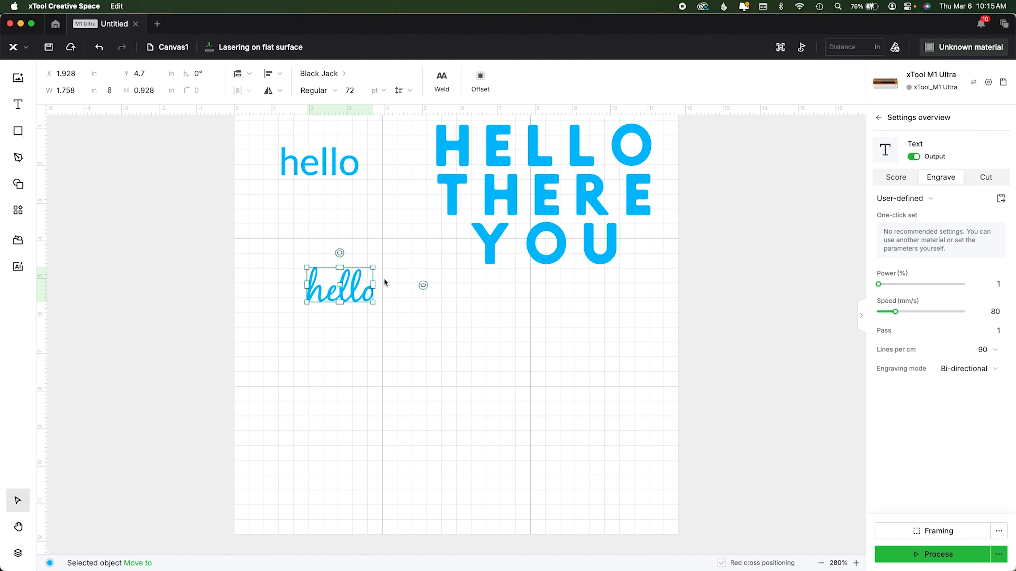
Enlarge the Black Jack hello text to about 6.91 in wide and set its processing type to Score.
left_click_drag(376, 303, 484, 407)
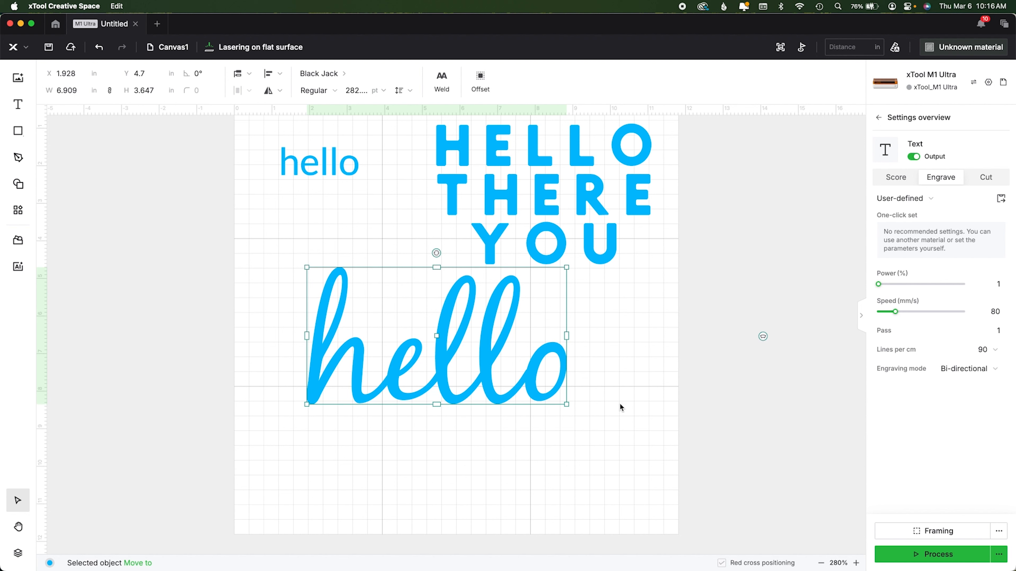
left_click(896, 177)
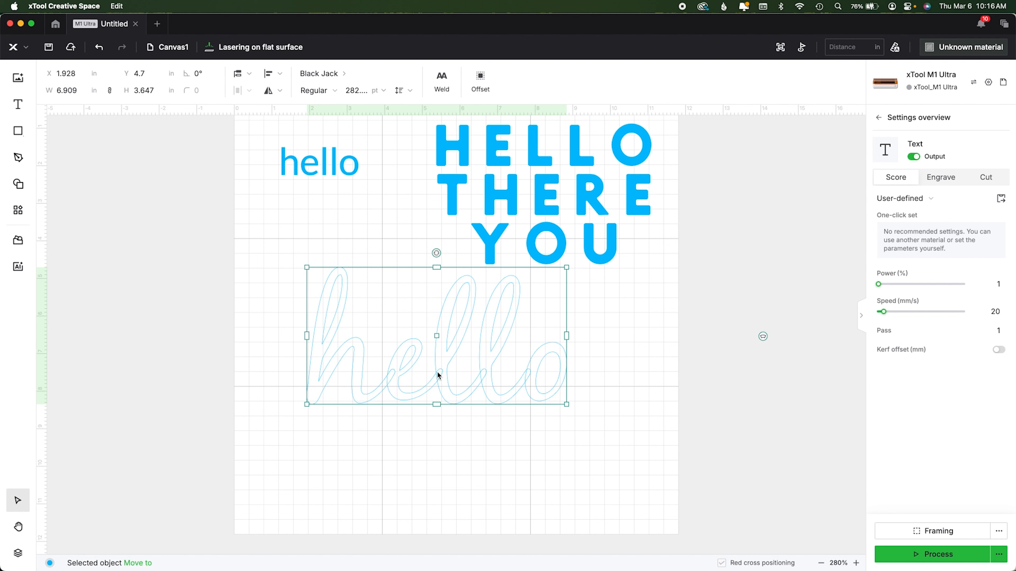
Edit the large script text so it reads help.
double_click(489, 375)
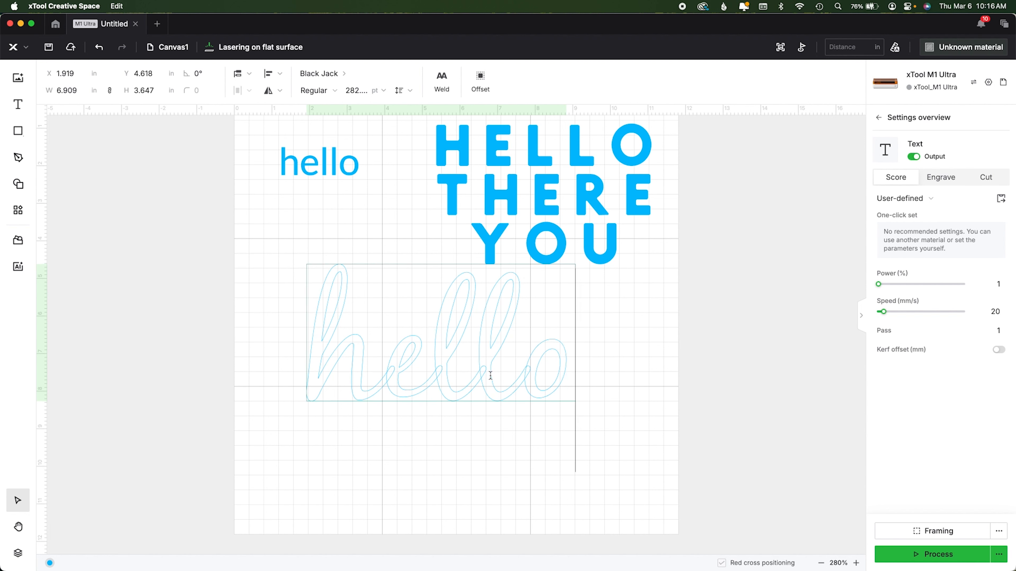
key("BackSpace")
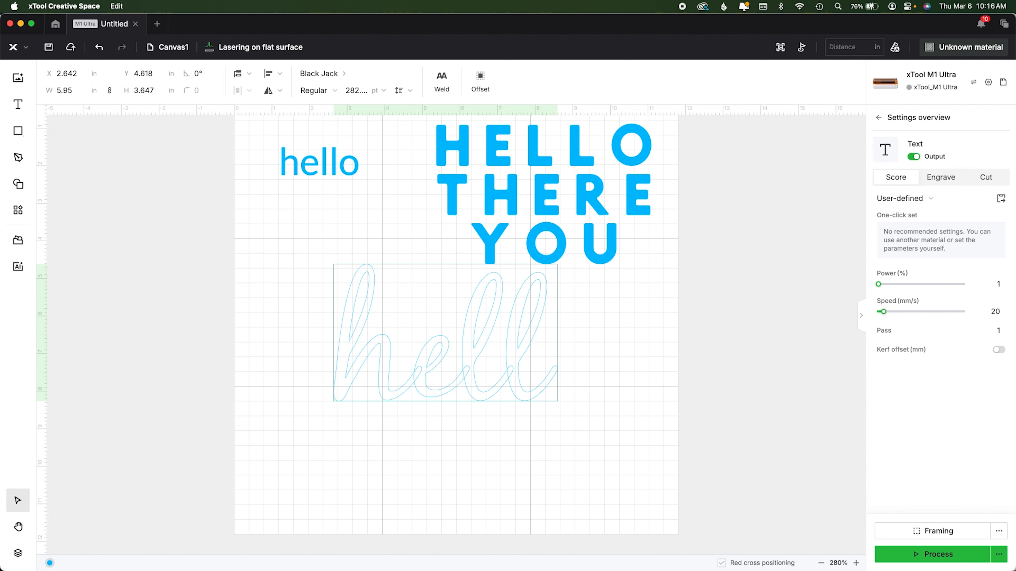
key("BackSpace")
key("BackSpace")
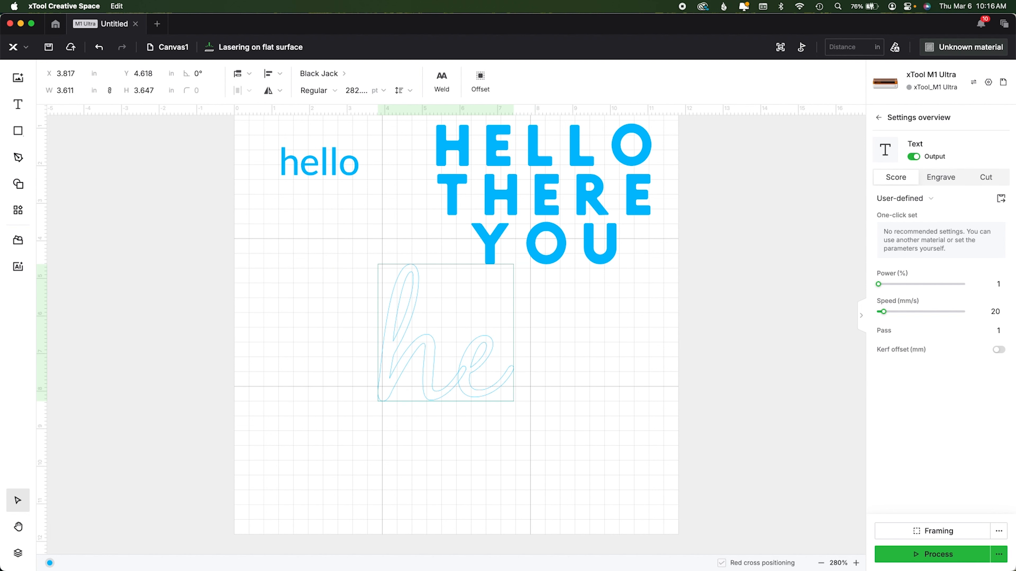
type("lp")
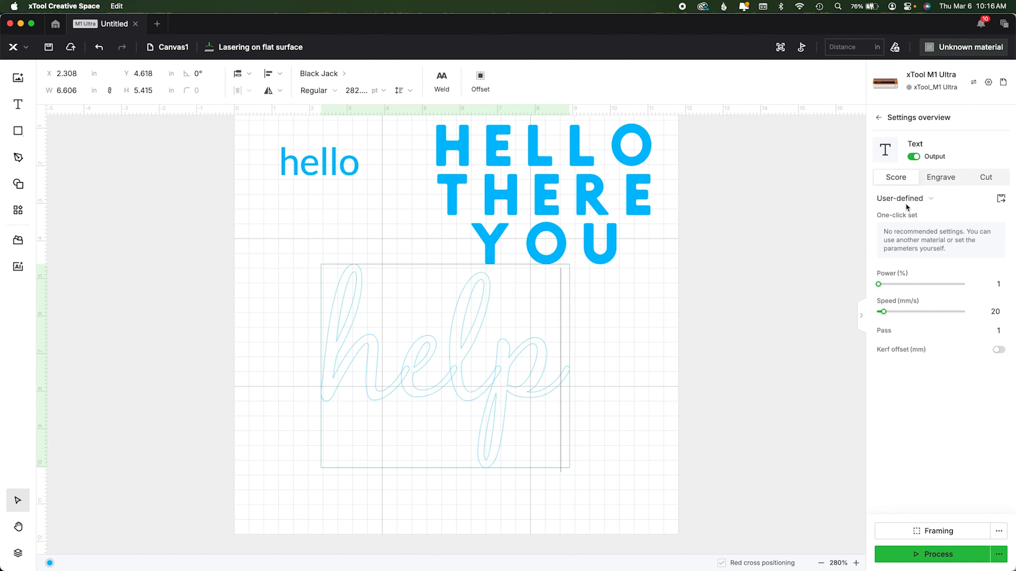
Compare the script help text in Engrave and Score, leave it on Score, and weld its overlapping letters.
left_click(940, 177)
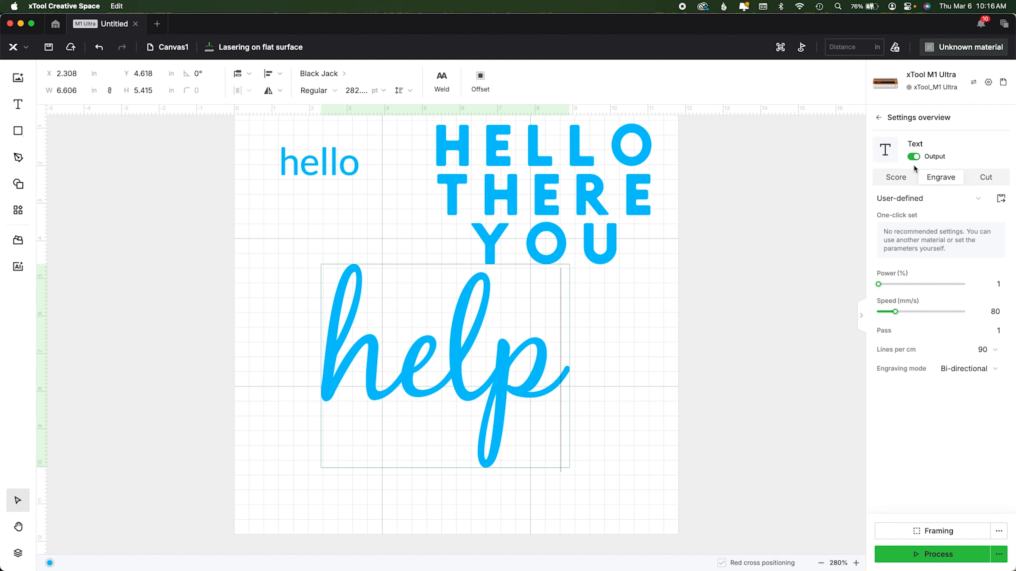
left_click(897, 177)
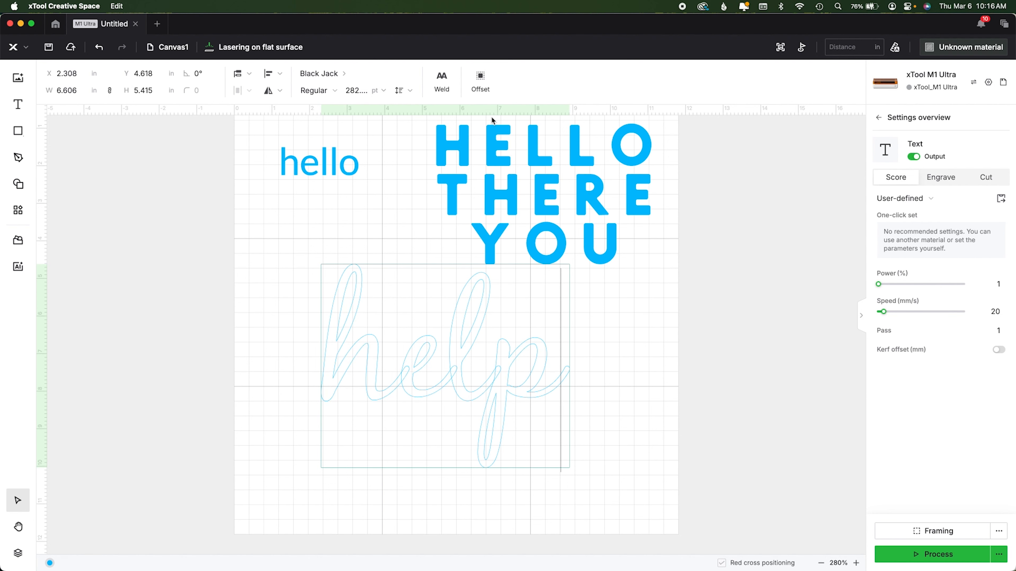
left_click(445, 85)
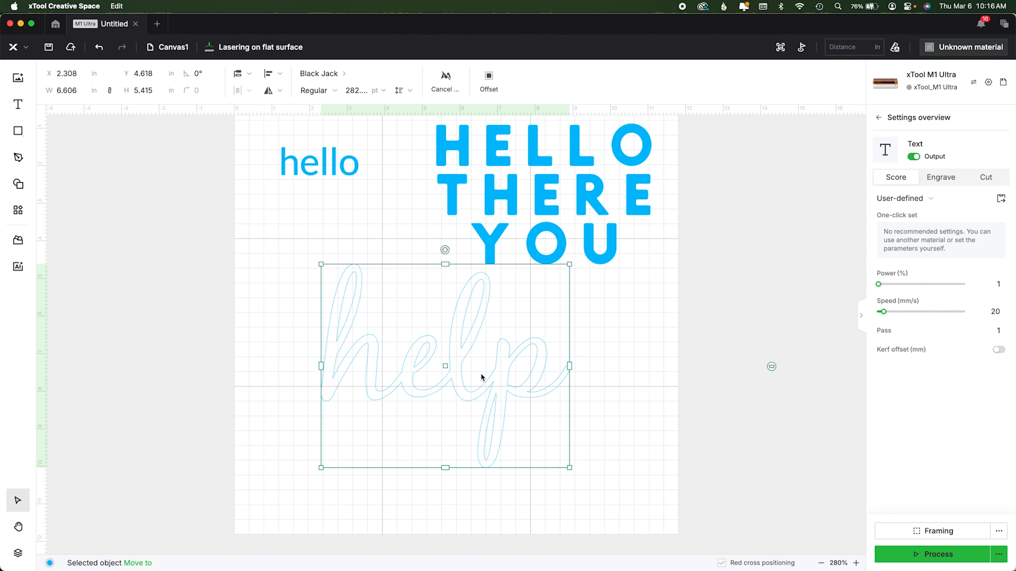
Edit the welded script text so it reads hello.
left_click(536, 370)
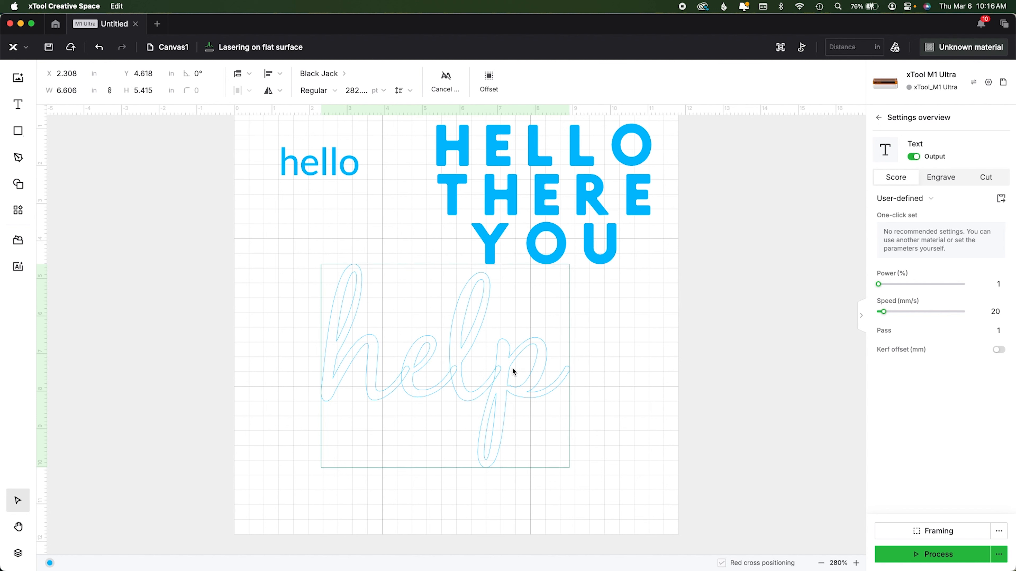
key("Delete")
type("lo")
key("Escape")
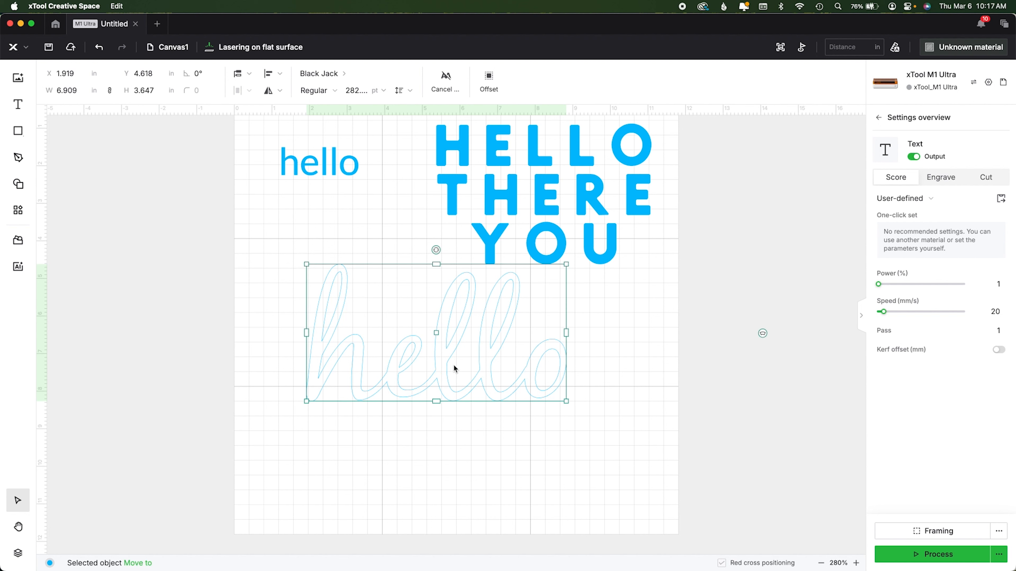
Change the ending of the welded script text so the word reads help again.
double_click(449, 358)
key("super+a")
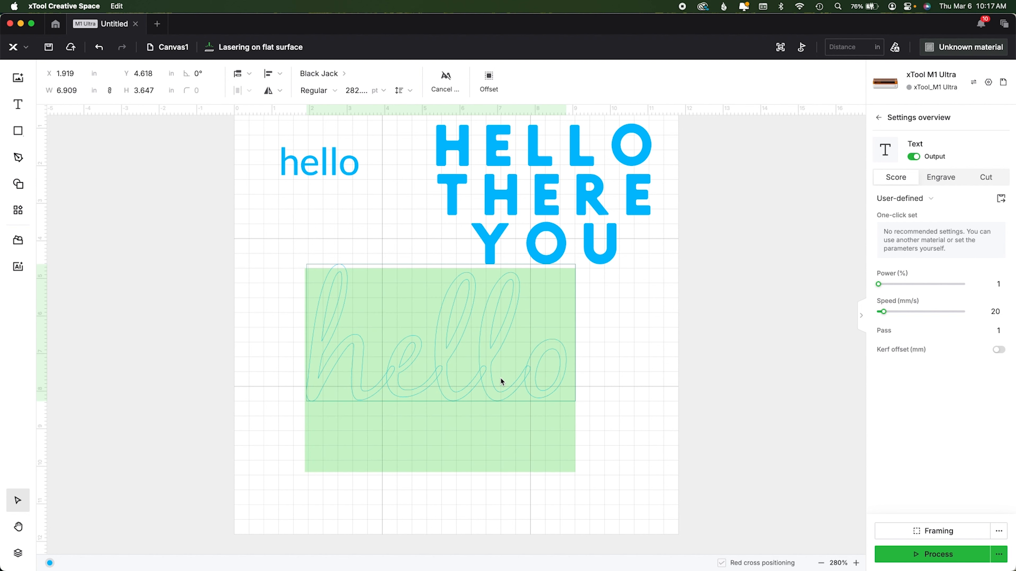
key("Right")
key("BackSpace")
key("BackSpace")
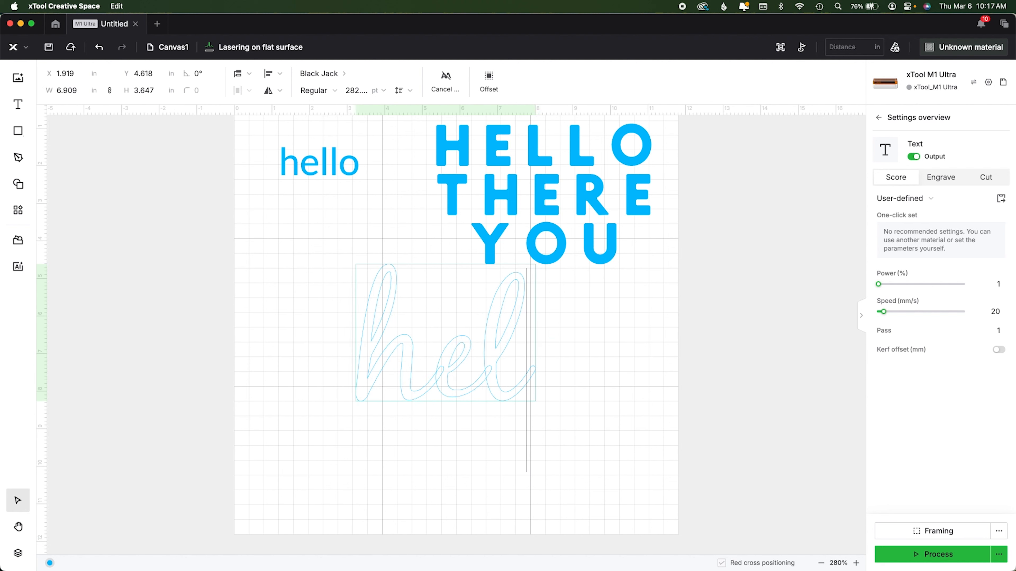
type("p")
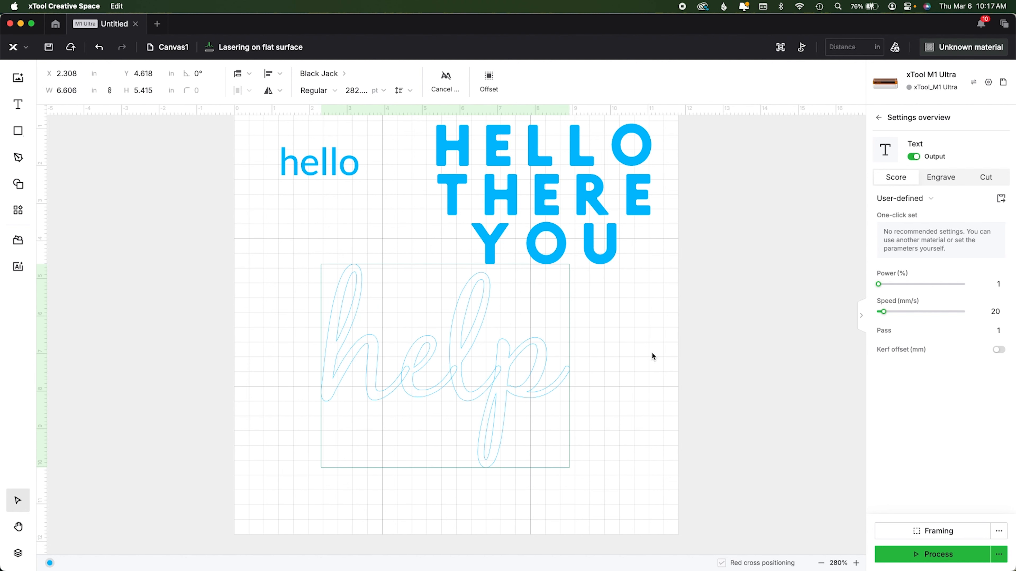
key("Escape")
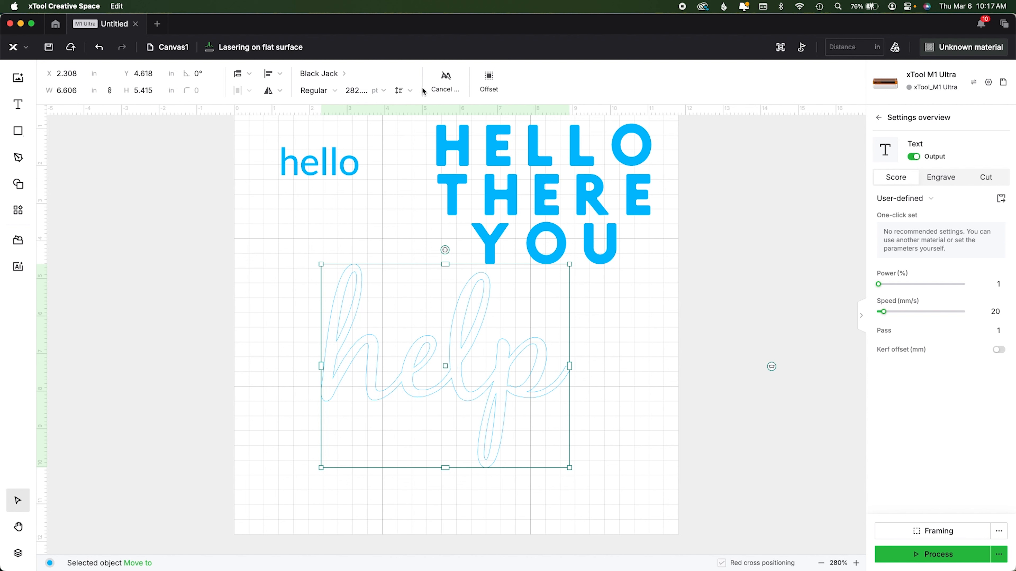
Cancel the welding on the script help text and reapply it.
left_click(442, 82)
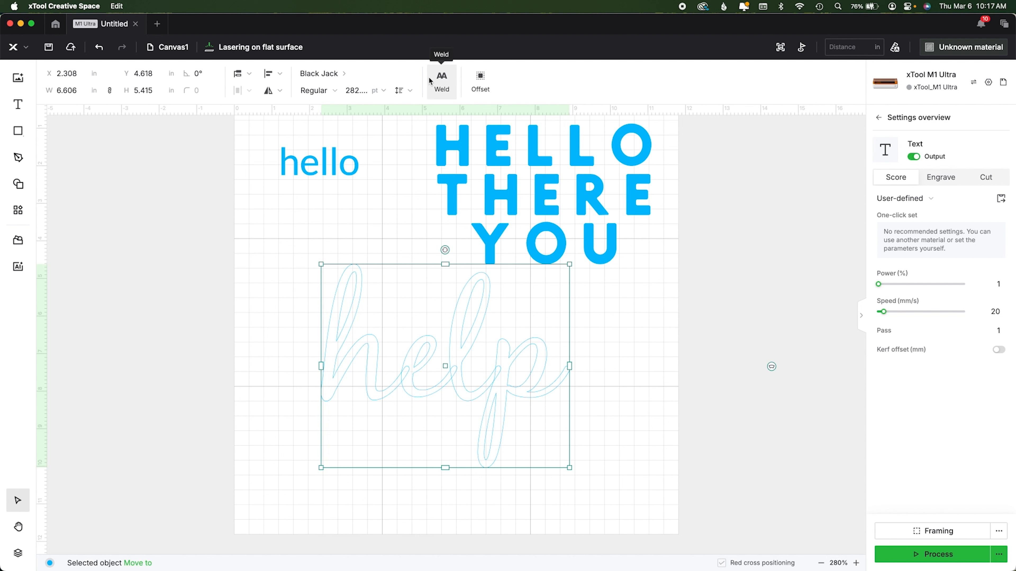
left_click(442, 89)
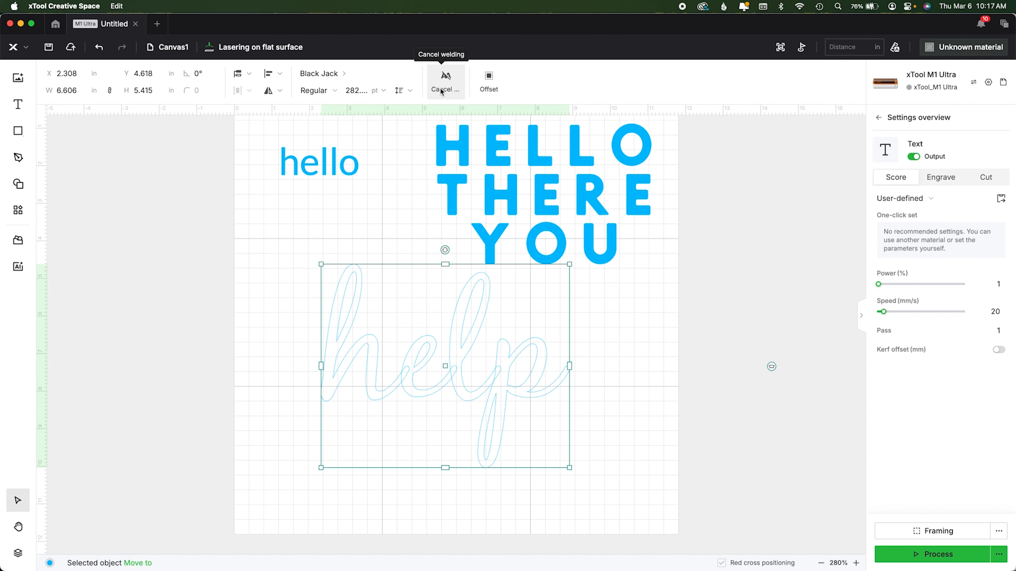
double_click(453, 369)
key("super+a")
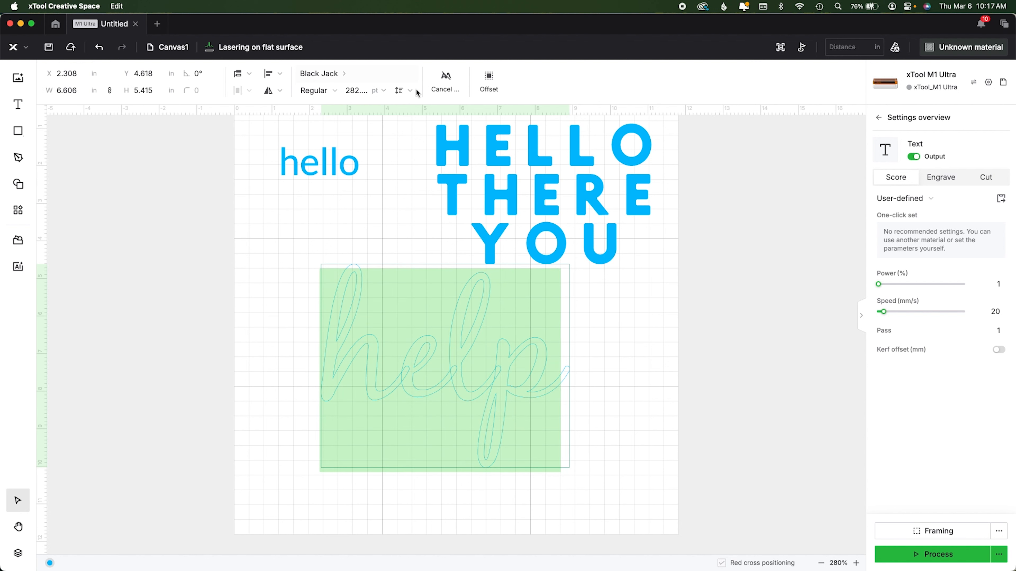
left_click(699, 346)
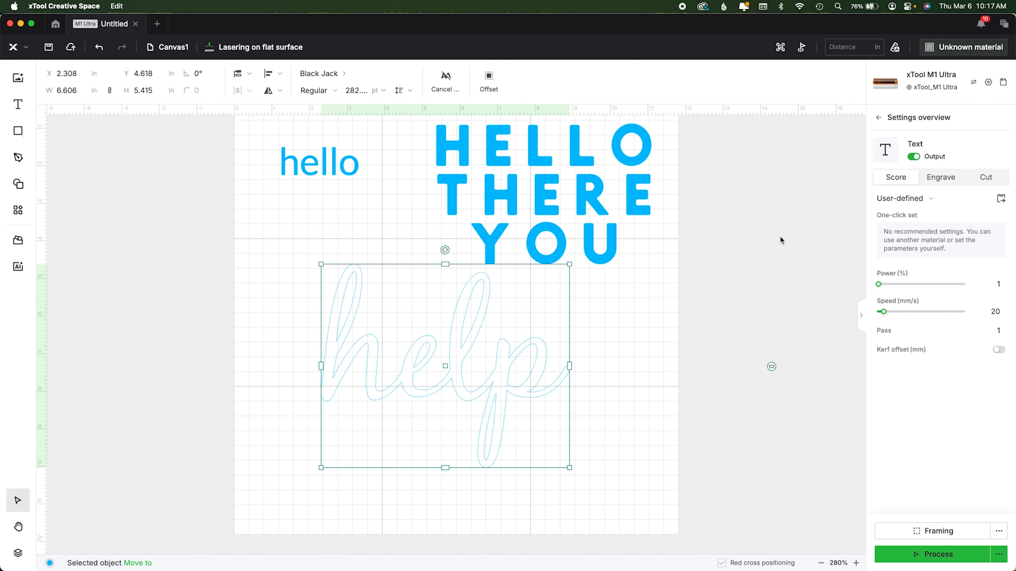
Set the help text to Engrave and shrink it to about 2.97 in wide below the small hello, at about X 0.79 in, Y 2.58 in.
left_click(940, 178)
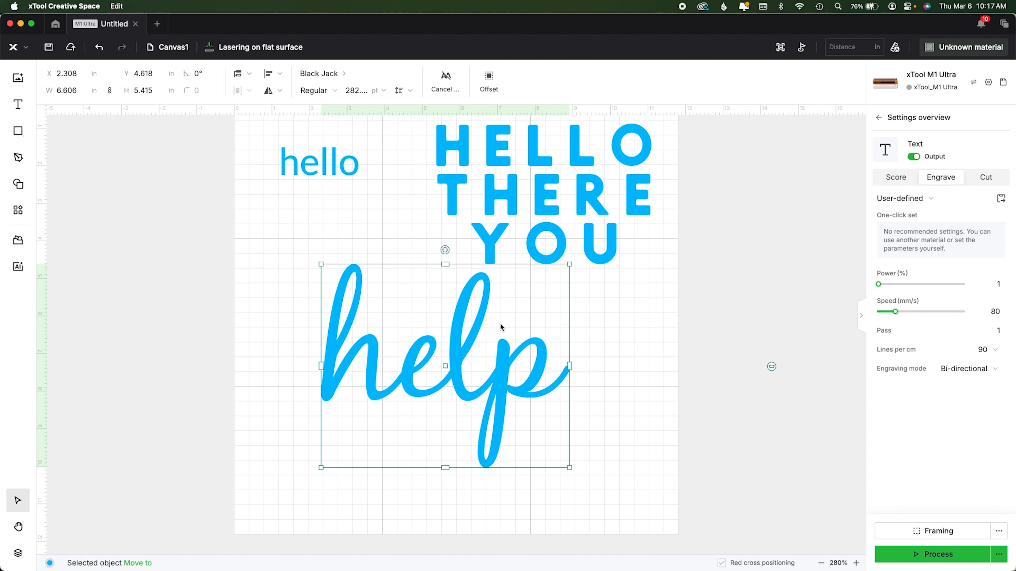
left_click_drag(570, 469, 535, 440)
left_click_drag(489, 417, 403, 355)
left_click_drag(395, 316, 342, 240)
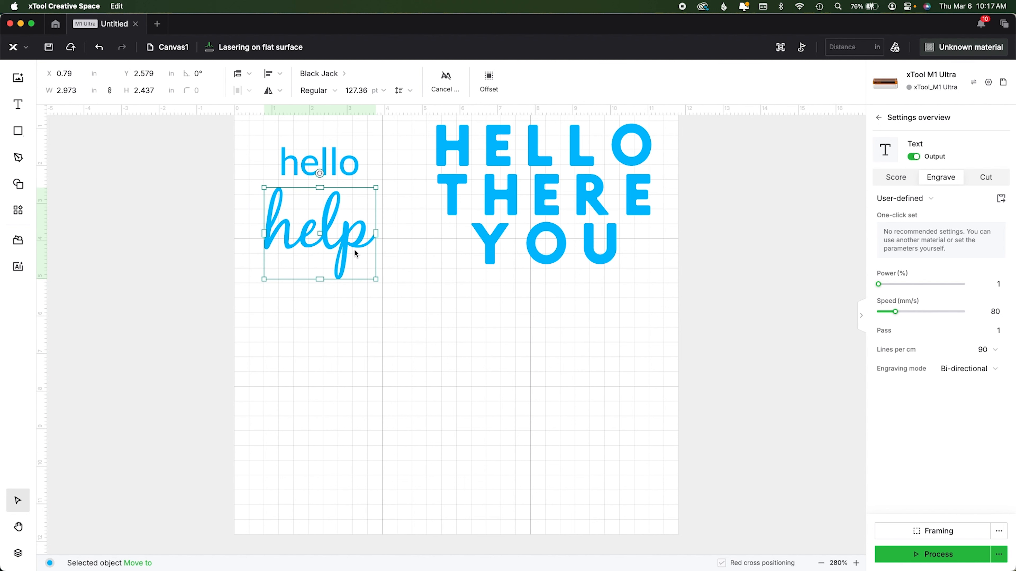
Add a new text reading hello in the empty canvas area at about X 4.69 in, Y 6.2 in.
left_click(413, 339)
key("t")
left_click(393, 326)
type("hello")
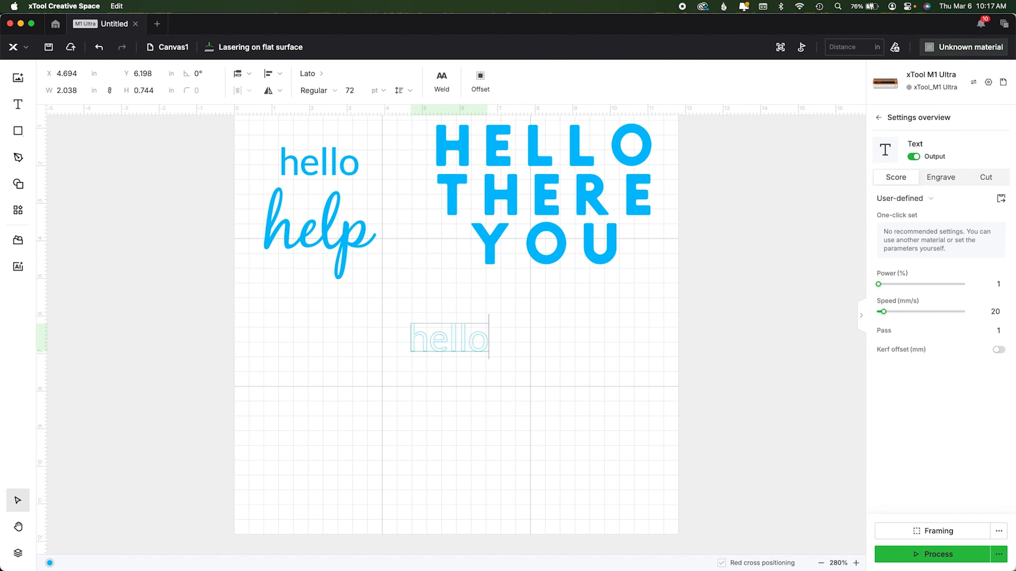
key("Escape")
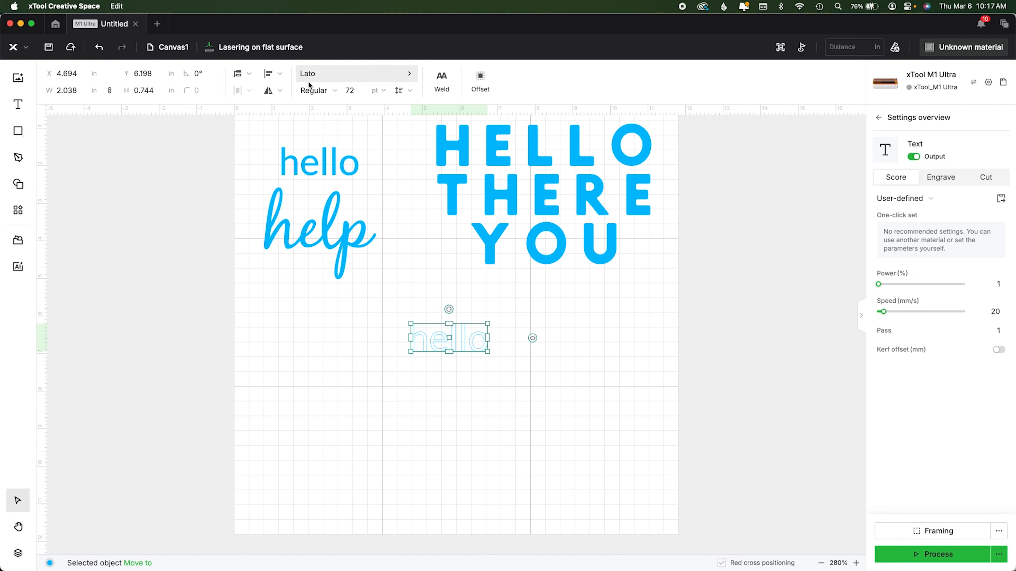
Try the single-line fonts Feasibly Single Line and DrawveticaMini on the new hello text.
left_click(330, 73)
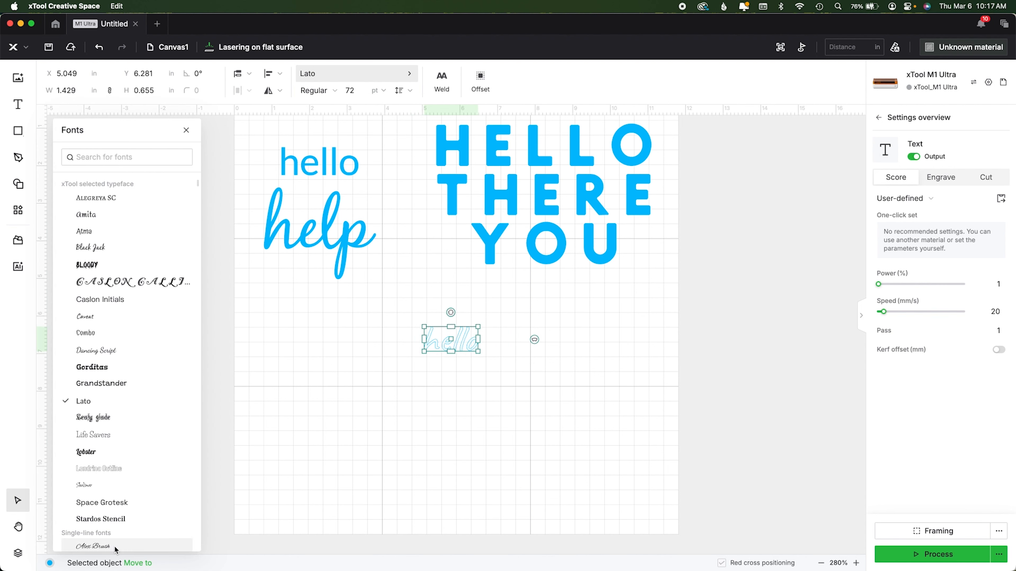
scroll(109, 531, "down", 1)
scroll(111, 534, "down", 5)
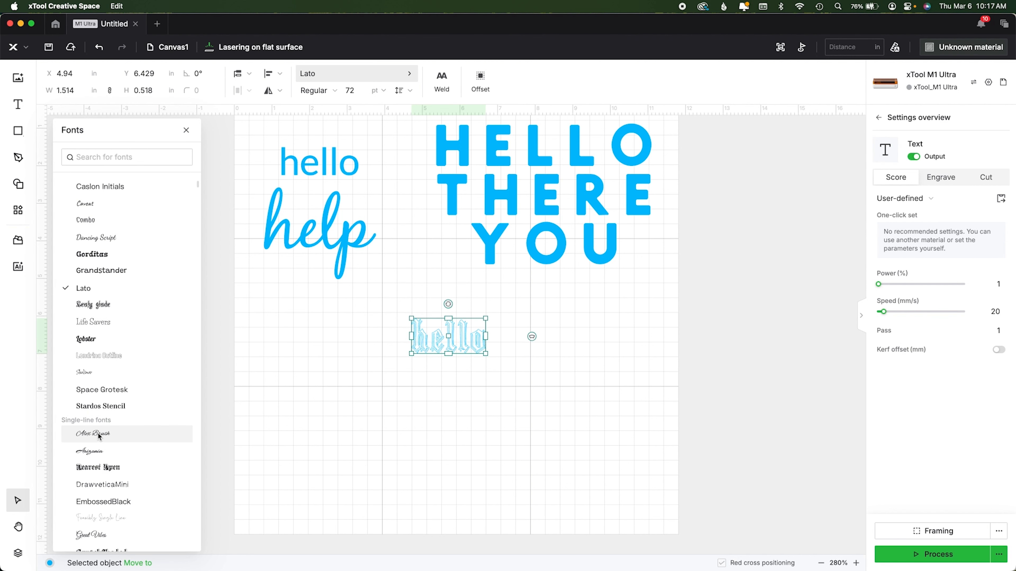
left_click(101, 518)
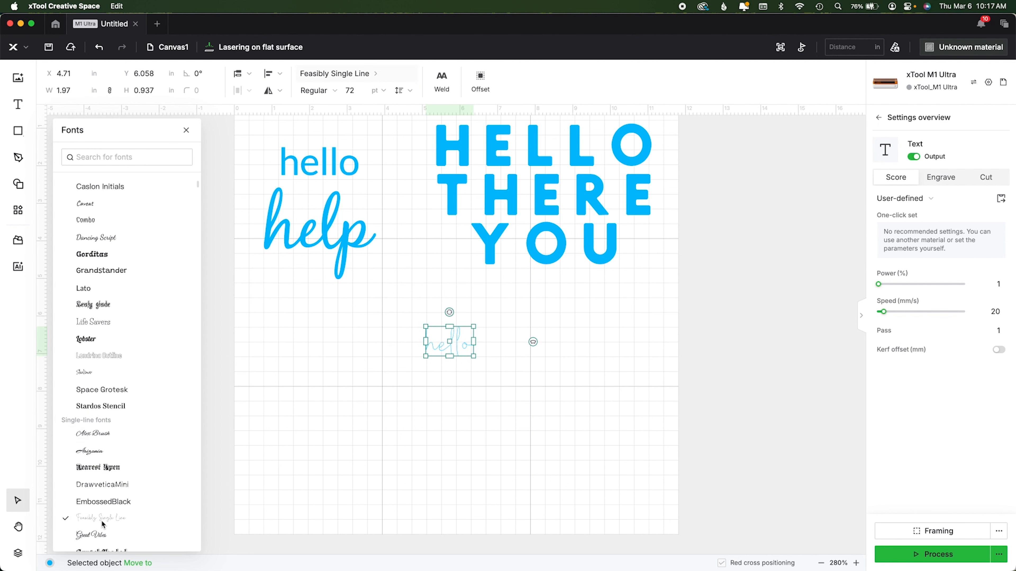
left_click(475, 356)
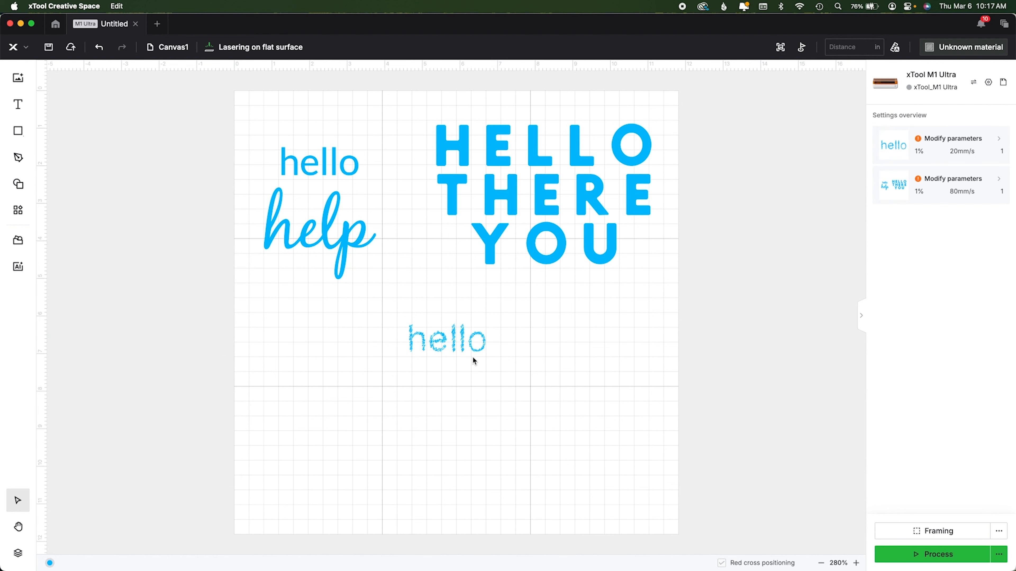
Set the new hello text's font to Hoarsely Single Line and enlarge it to about 5.21 in wide at about X 3.3 in, Y 5.55 in.
left_click(446, 337)
left_click(344, 75)
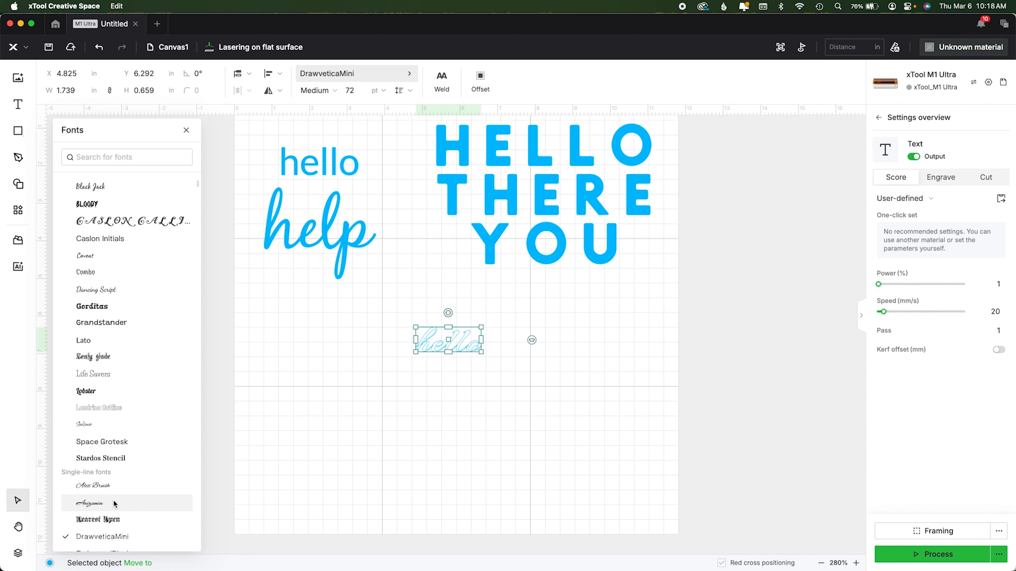
scroll(112, 496, "down", 3)
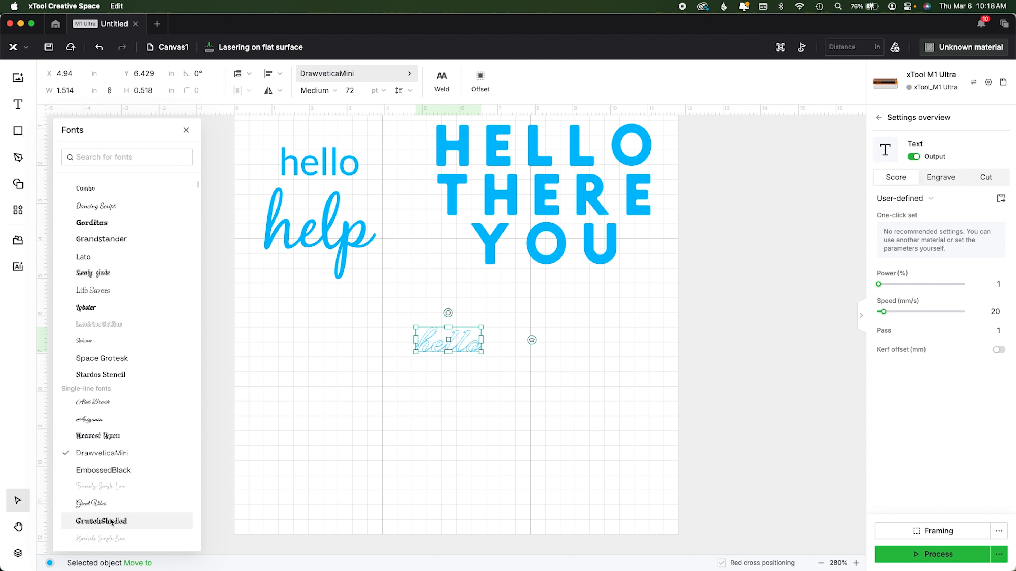
left_click(109, 534)
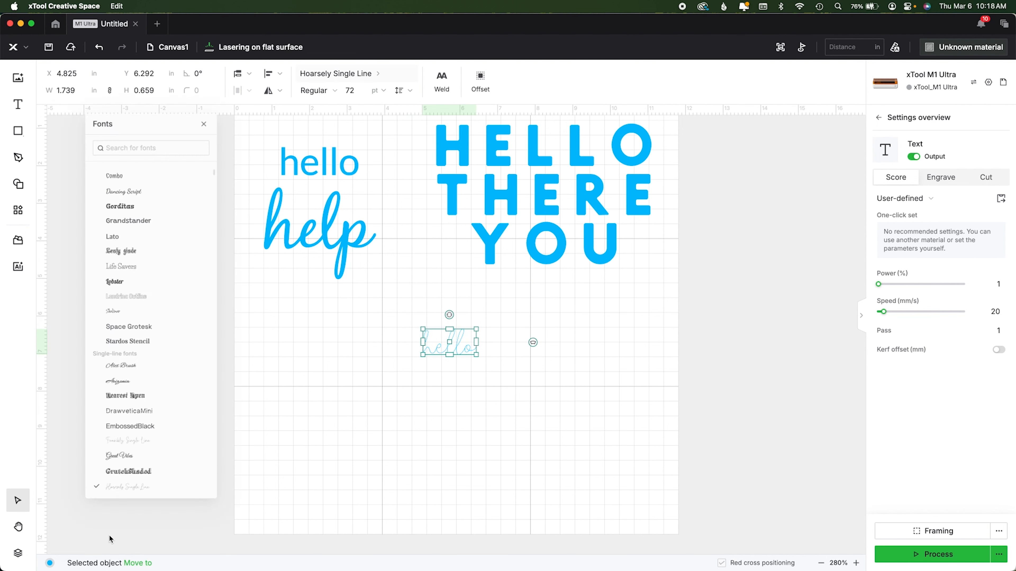
left_click_drag(476, 329, 575, 263)
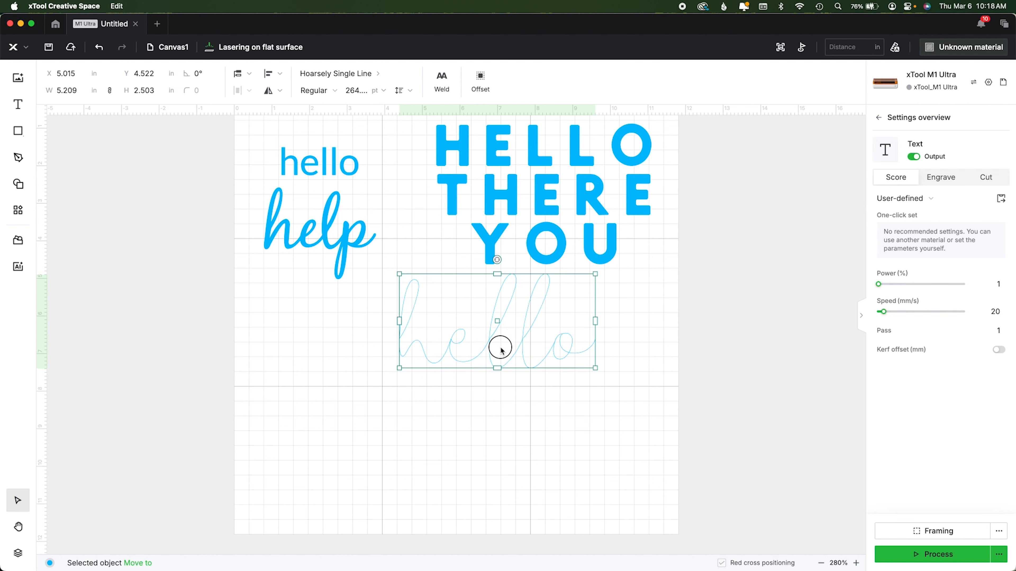
left_click_drag(500, 349, 459, 374)
Set the single-line hello text to Engrave and open its available font styles.
left_click(927, 178)
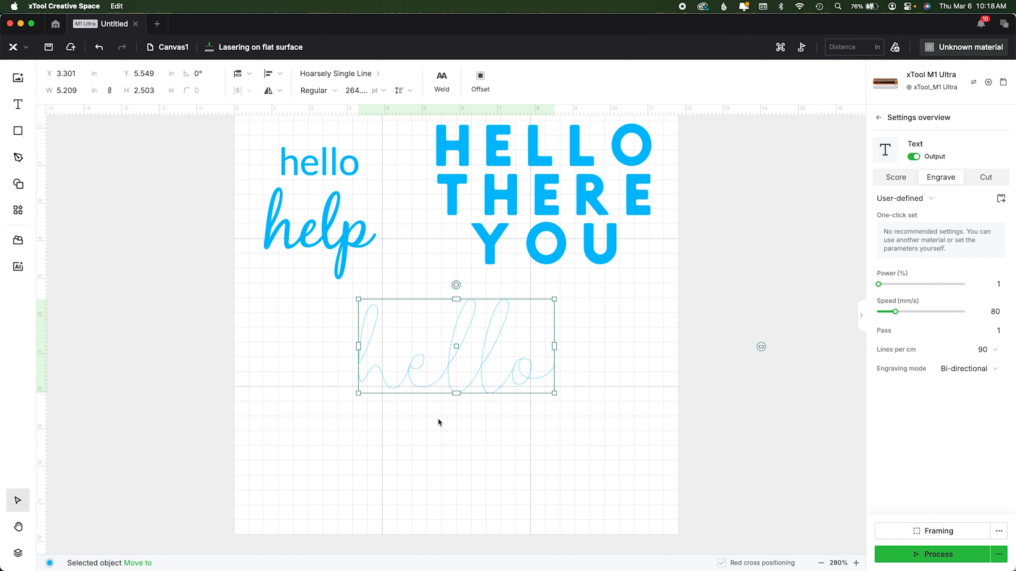
left_click(432, 421)
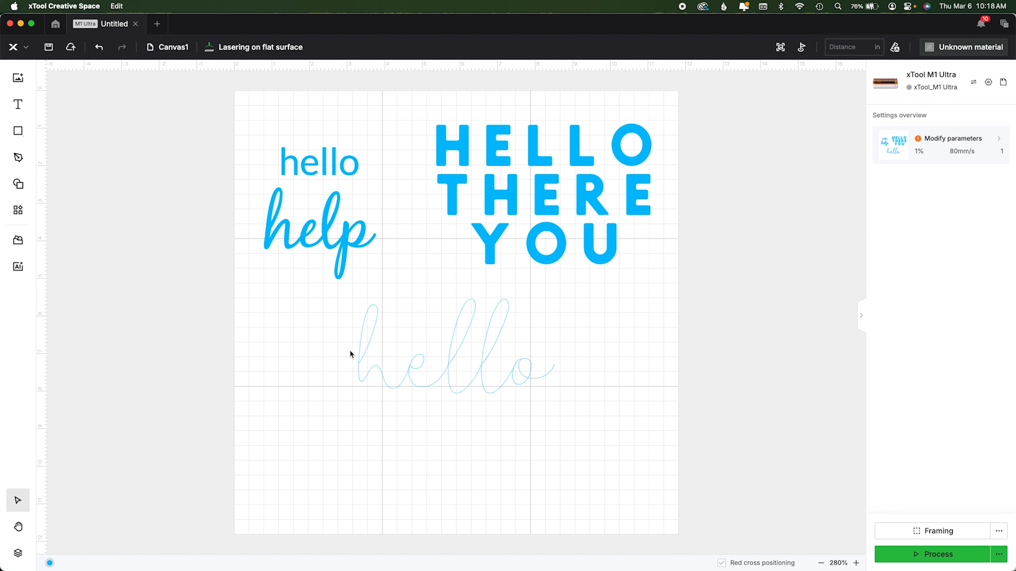
left_click(363, 355)
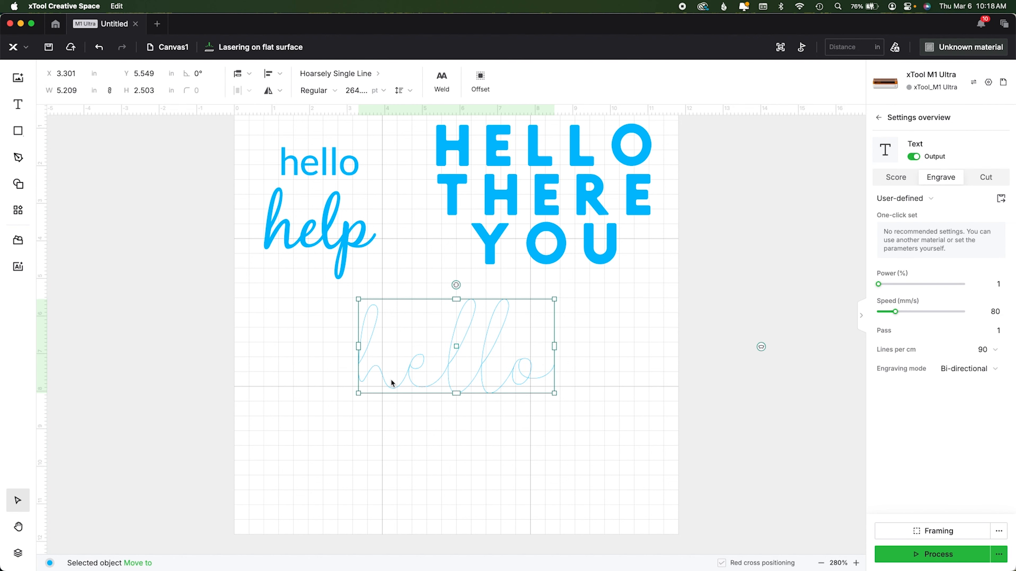
left_click(318, 90)
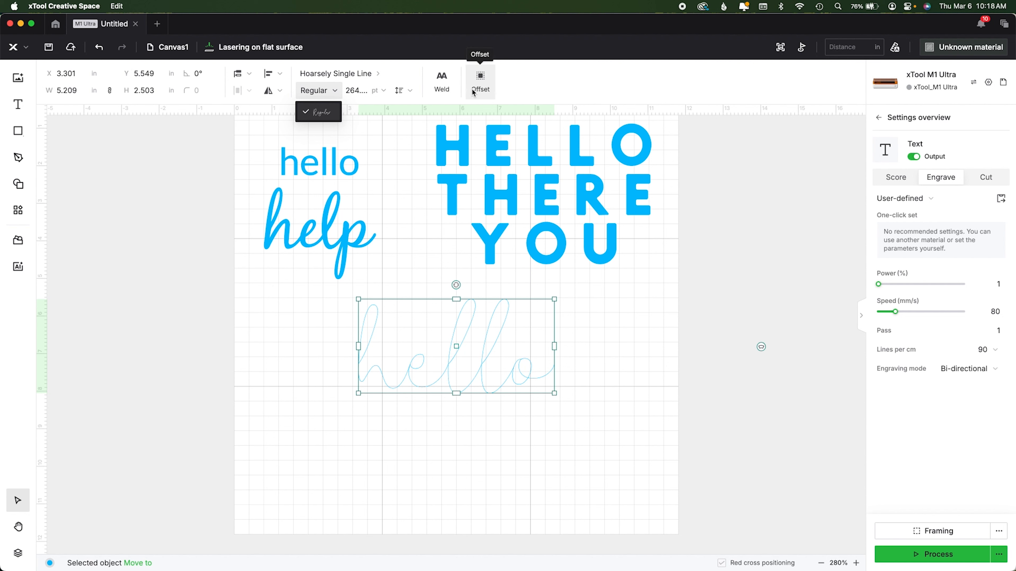
Offset the single-line hello text externally by 0.079 in, after previewing distances of 0.039 in and 0.119 in.
left_click(481, 77)
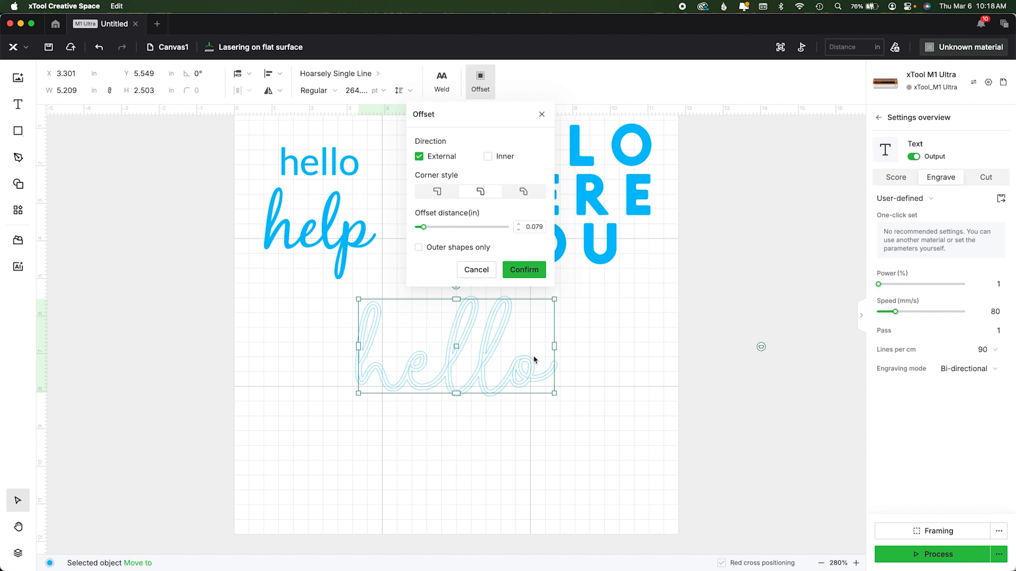
left_click(487, 157)
left_click(488, 159)
left_click(518, 229)
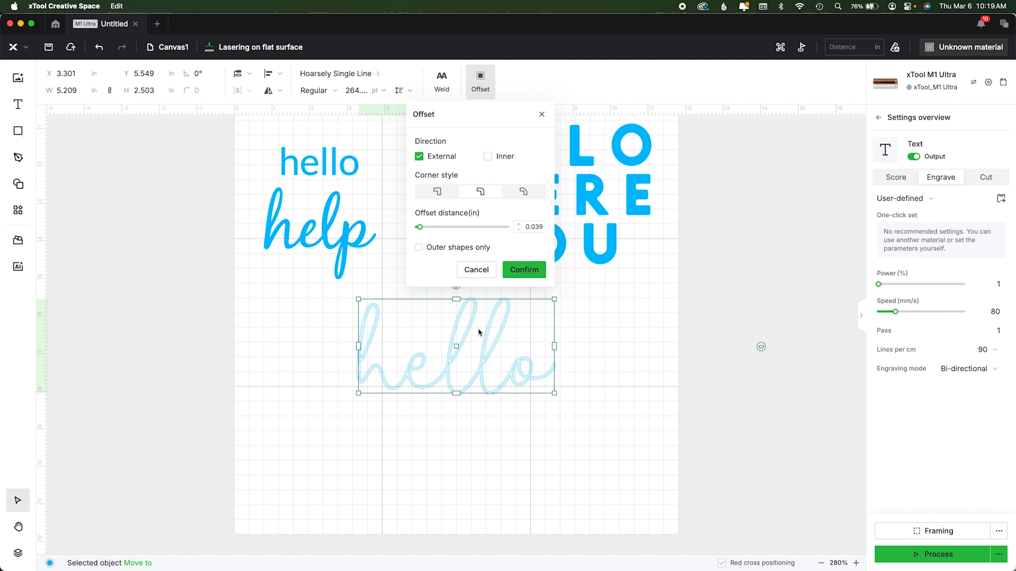
left_click(518, 225)
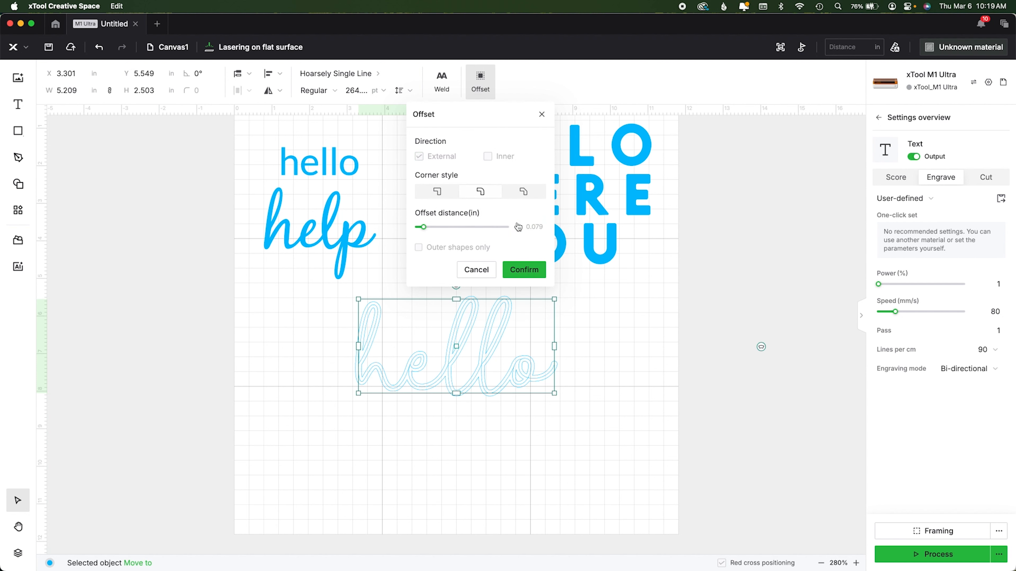
left_click(519, 226)
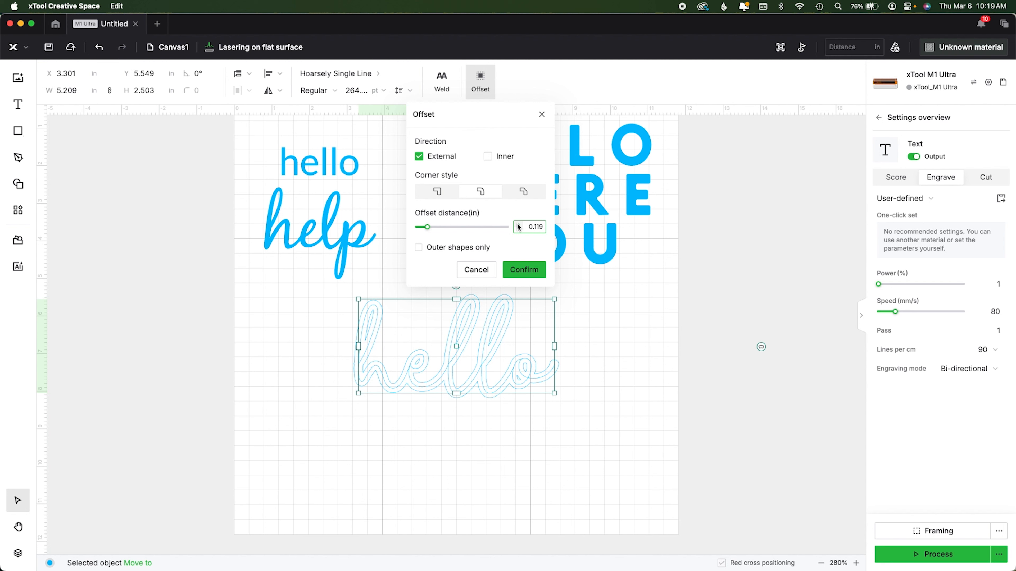
left_click(519, 230)
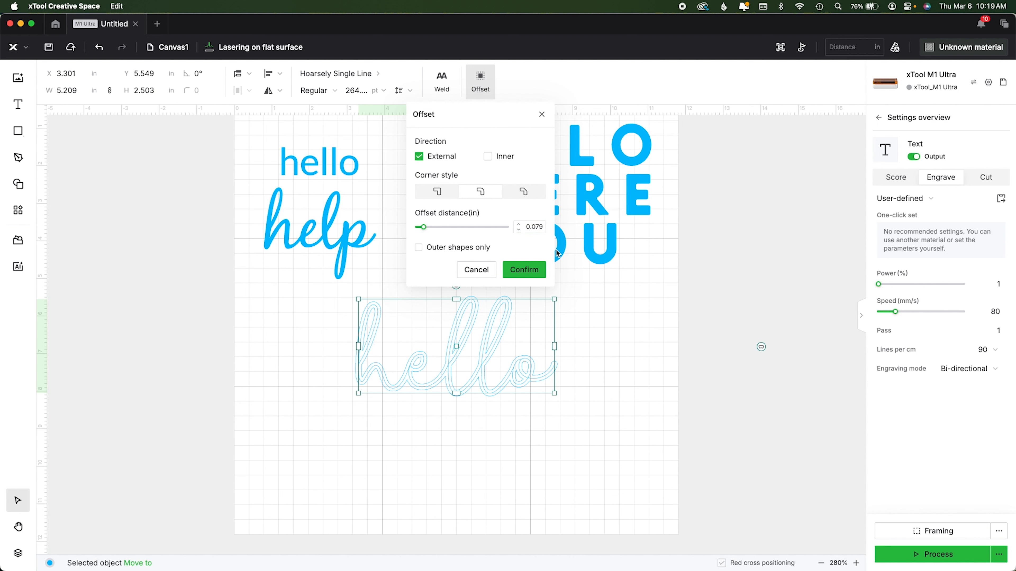
left_click(532, 270)
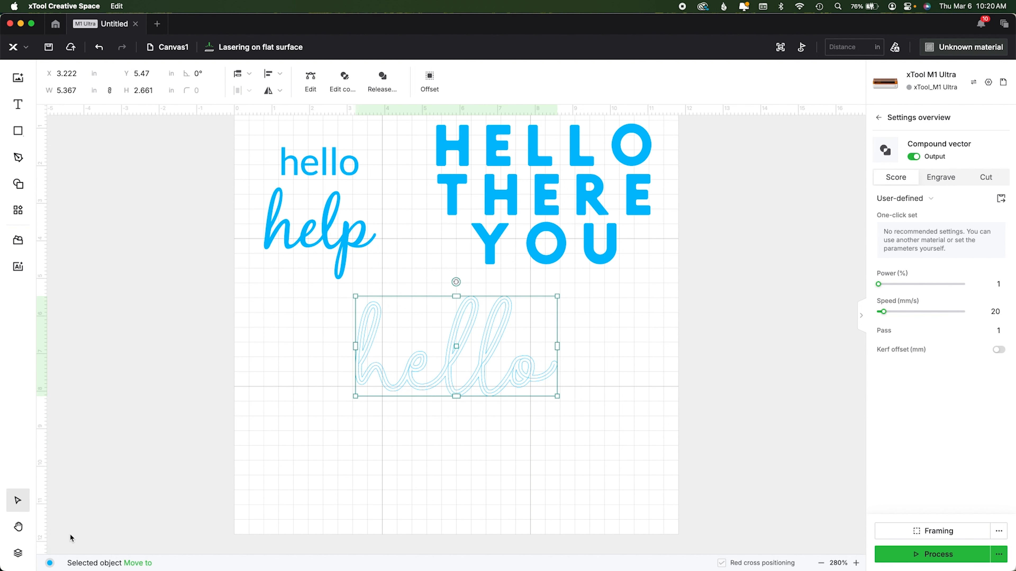
Using the object list, select the original single-line hello and move it clear of its offset outline to about X 9.21 in, Y 5.47 in.
left_click(16, 554)
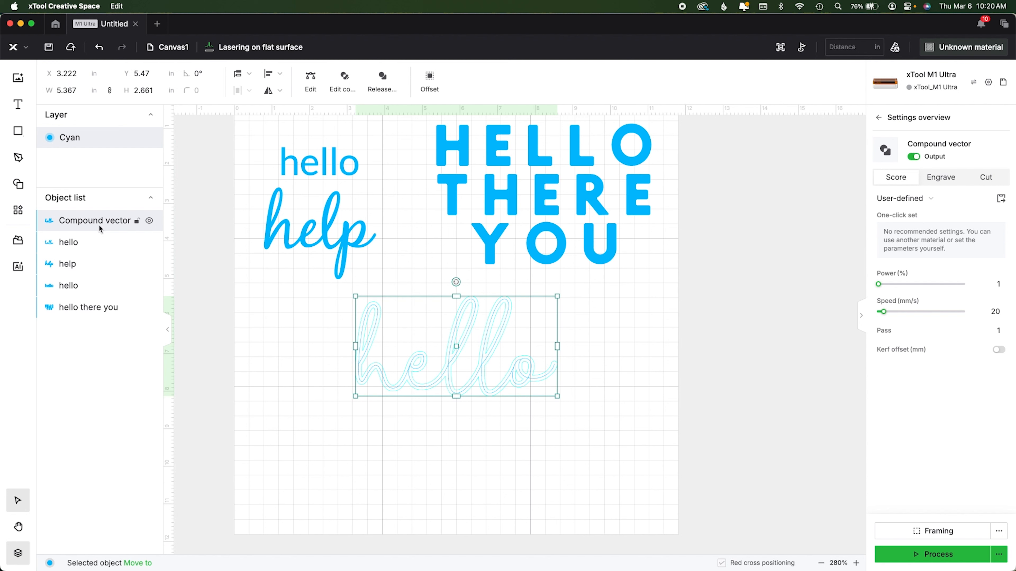
left_click(89, 242)
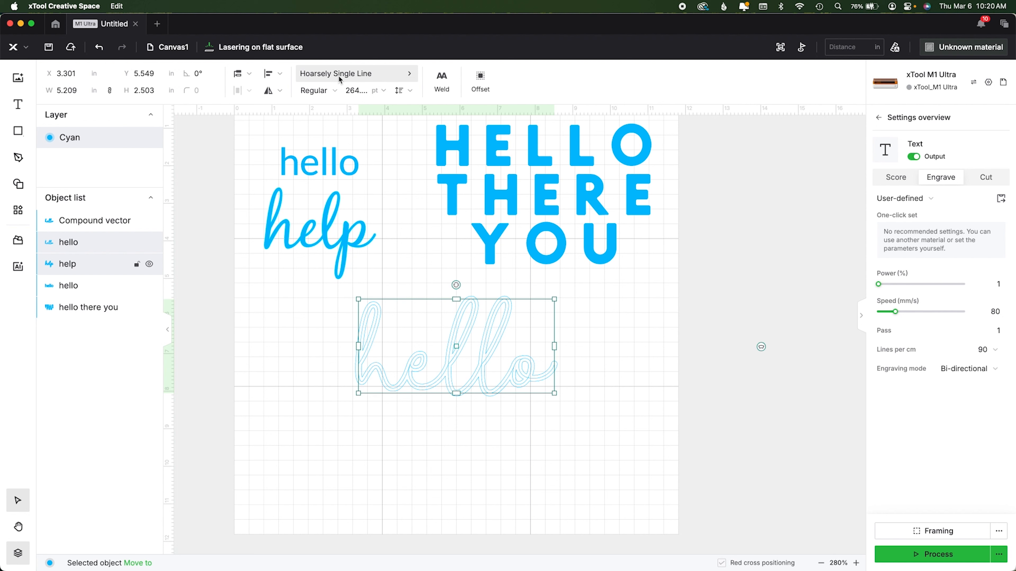
left_click(94, 221)
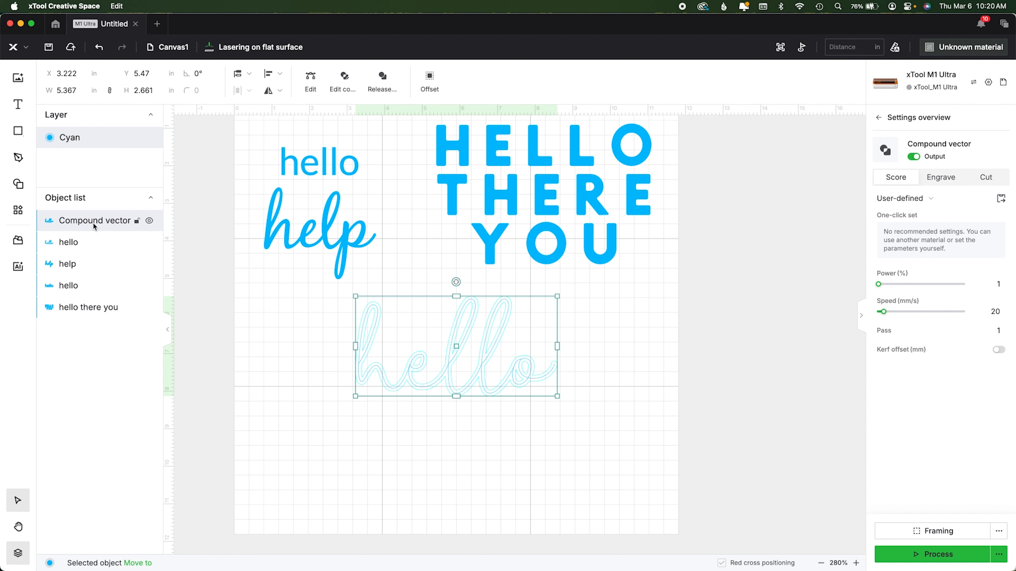
left_click(68, 242)
left_click_drag(551, 363, 672, 366)
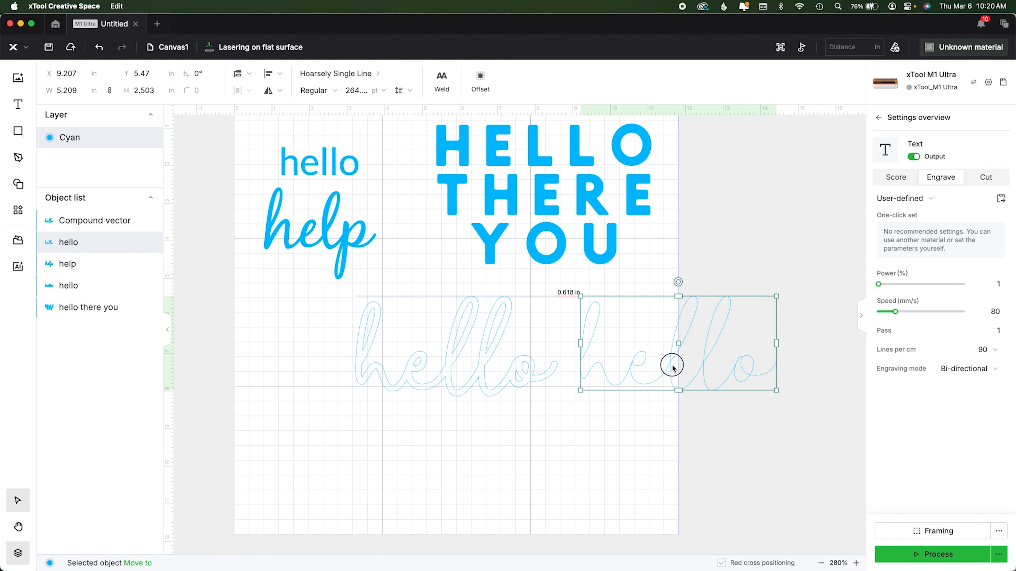
left_click_drag(672, 366, 672, 366)
Set the offset hello outline to Engrave at about X 1.47 in, Y 5.61 in, and move the single-line hello to about X 7.93 in, Y 5.68 in.
left_click(69, 220)
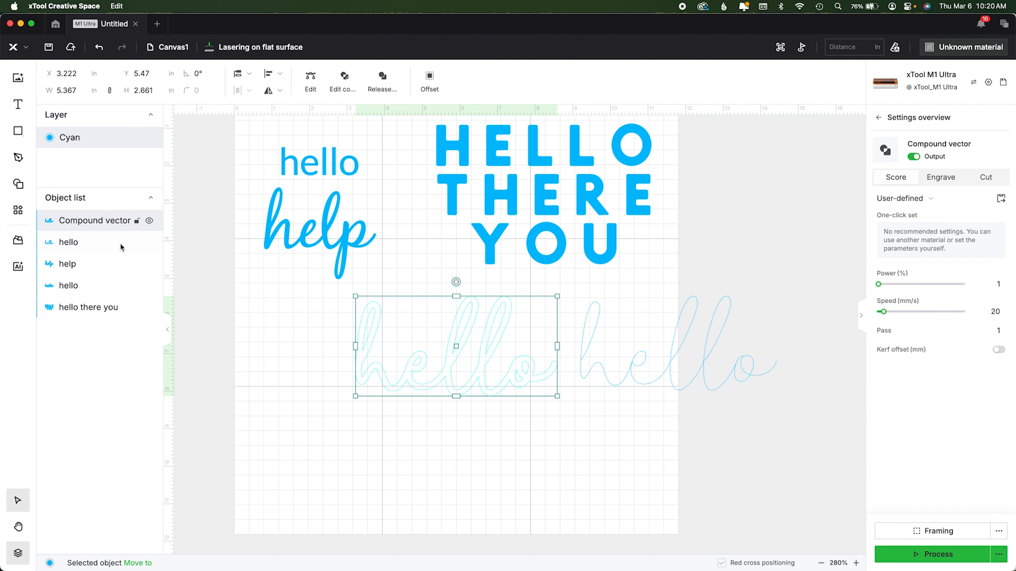
left_click(940, 177)
left_click_drag(446, 381, 347, 390)
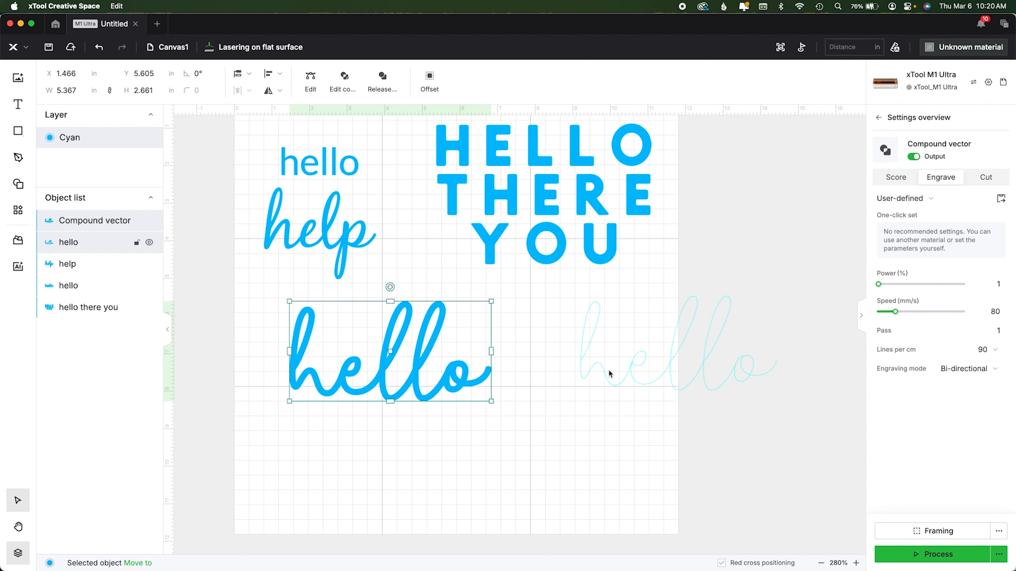
left_click(595, 373)
left_click_drag(595, 373, 557, 384)
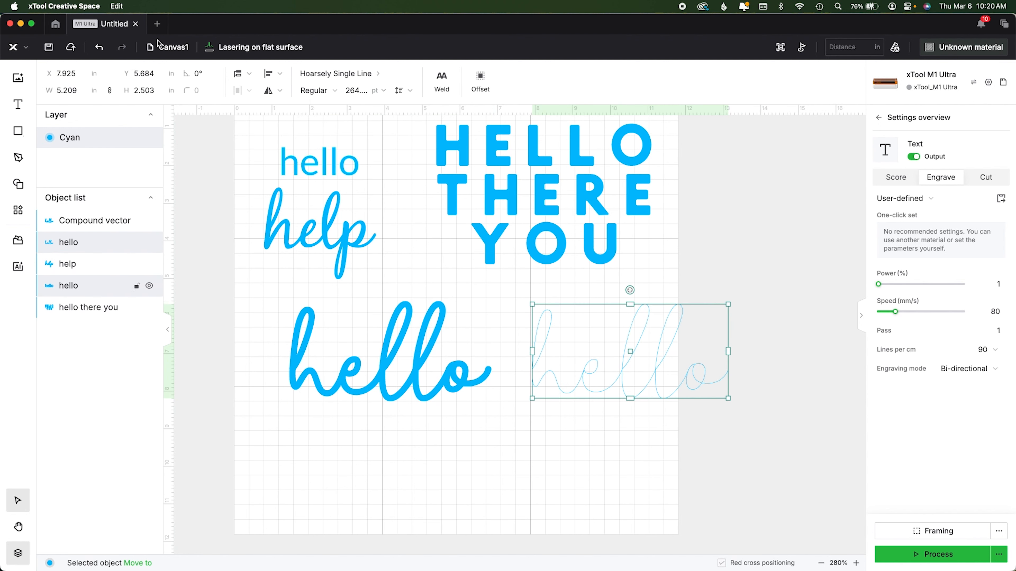
Add a second canvas and copy the engraved offset hello and the single-line hello from Canvas1 into it.
left_click(166, 47)
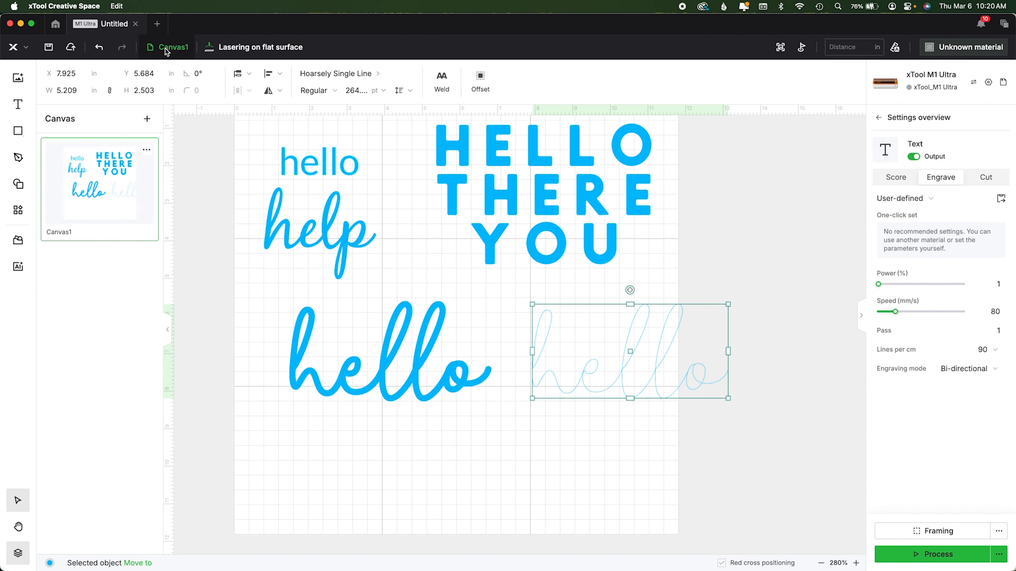
left_click(146, 118)
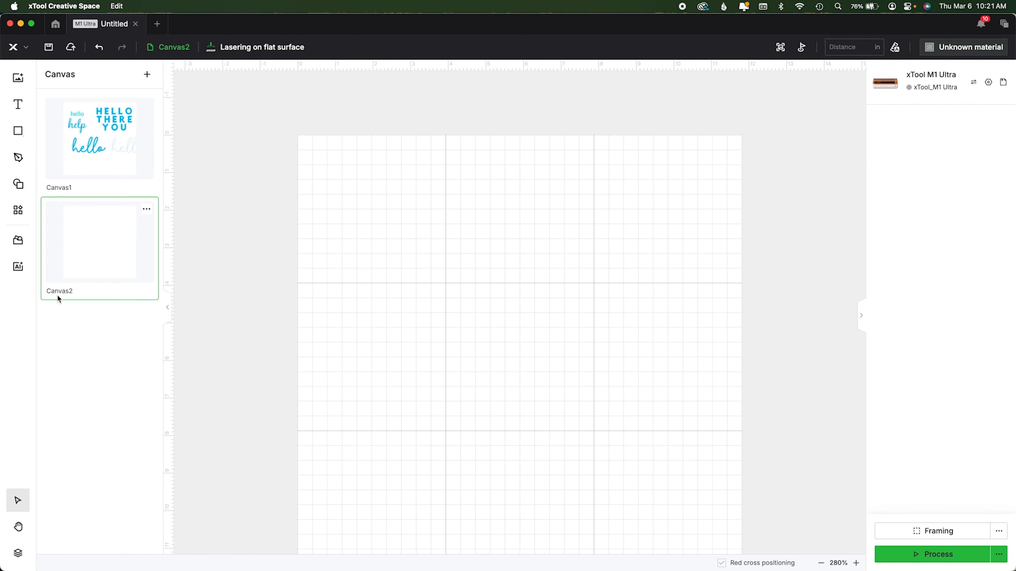
left_click(113, 154)
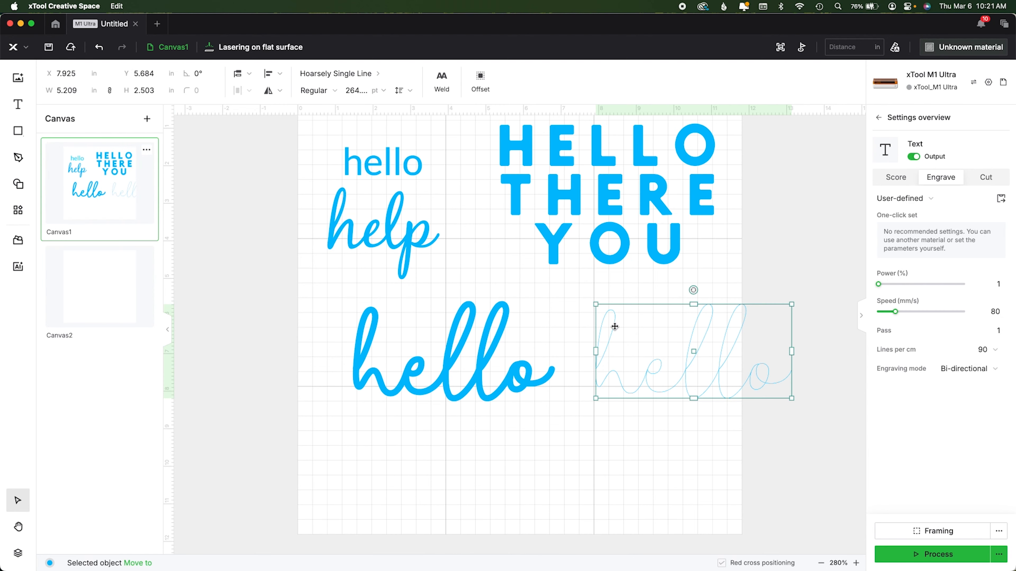
left_click(490, 347, "shift")
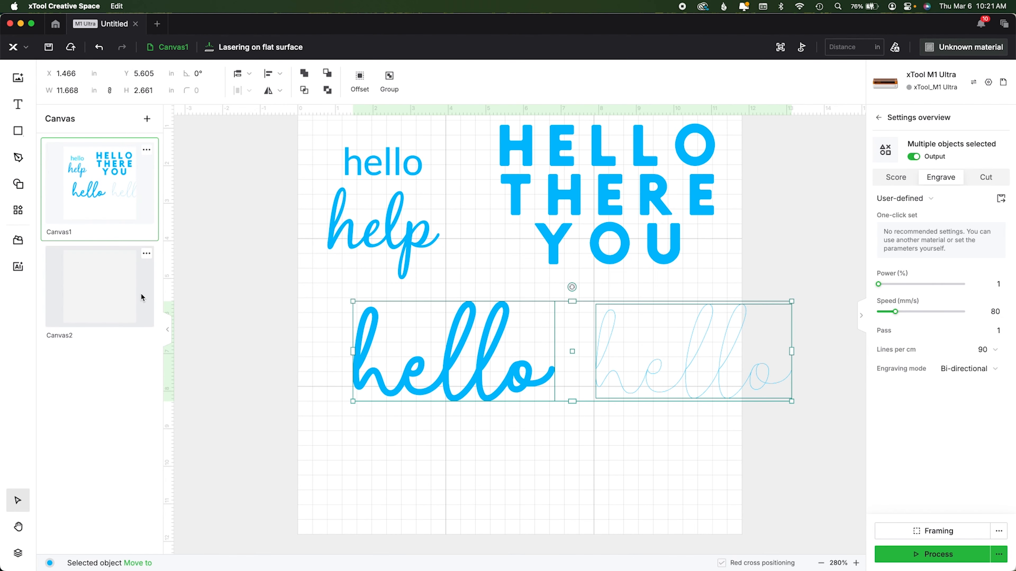
key("super+v")
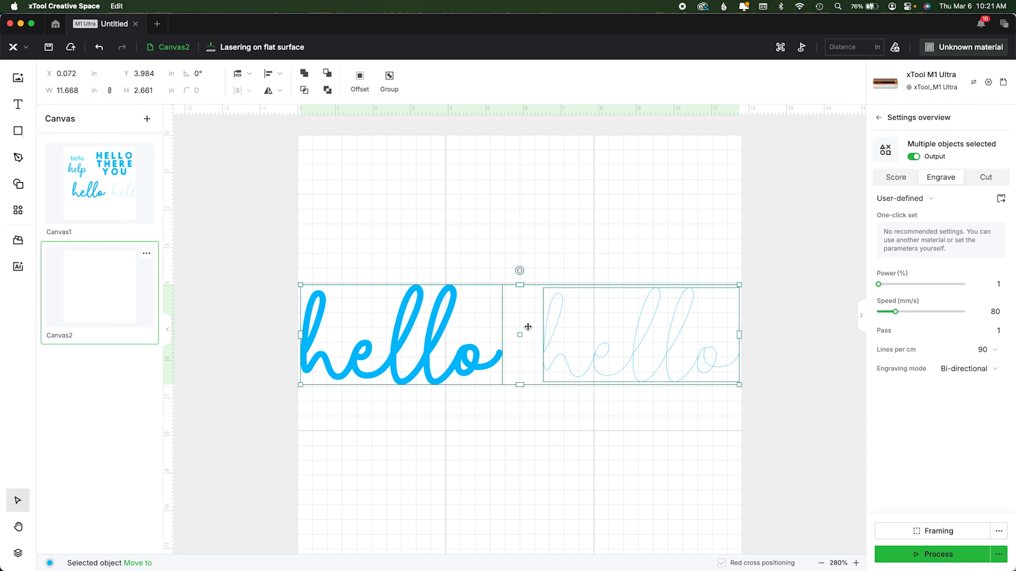
Add a label above the two hellos on Canvas2 reading original text: hoarsely.
key("t")
left_click(405, 196)
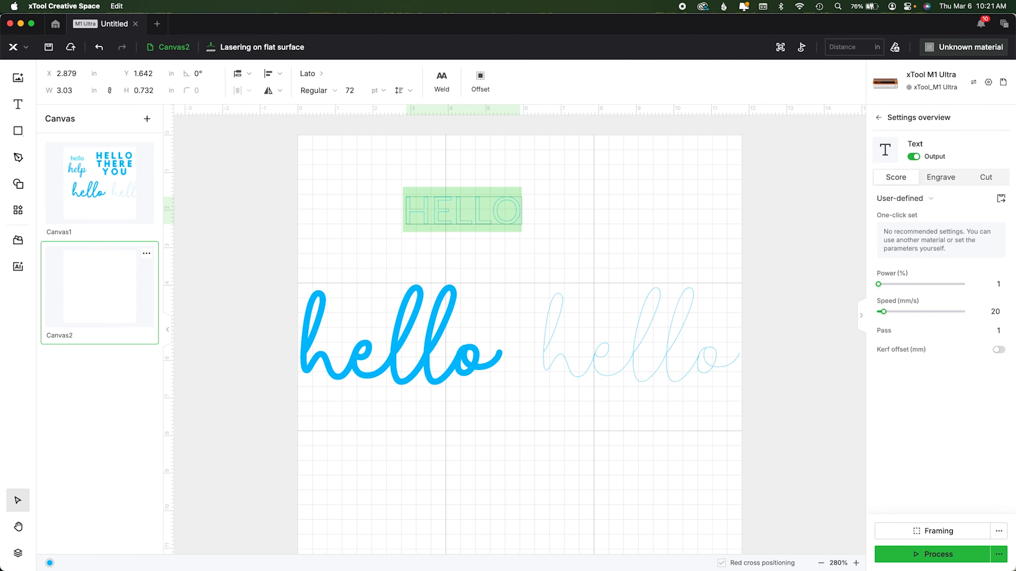
type("original text: hoo")
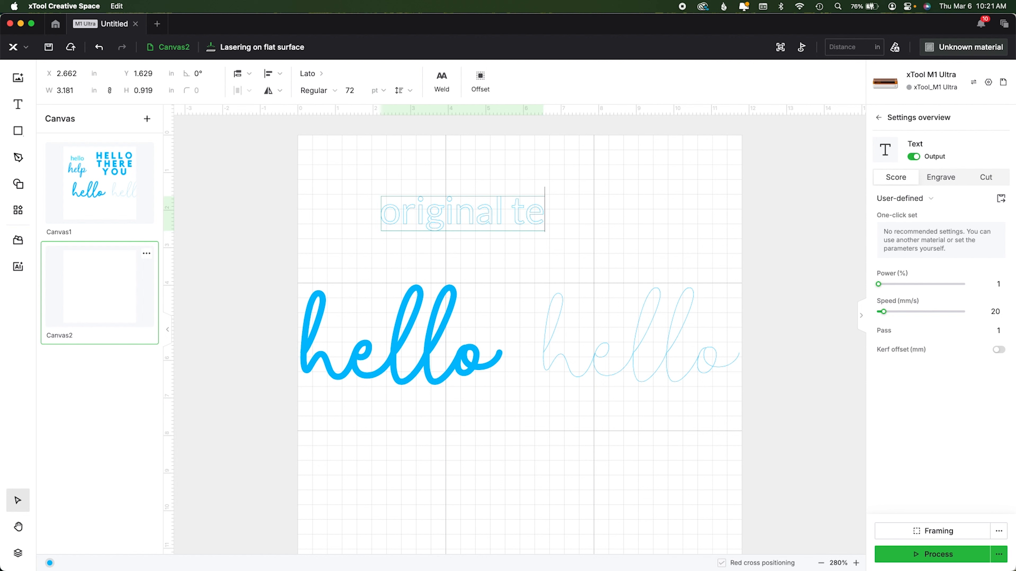
key("BackSpace")
type("arsely")
left_click(359, 172)
left_click(692, 378)
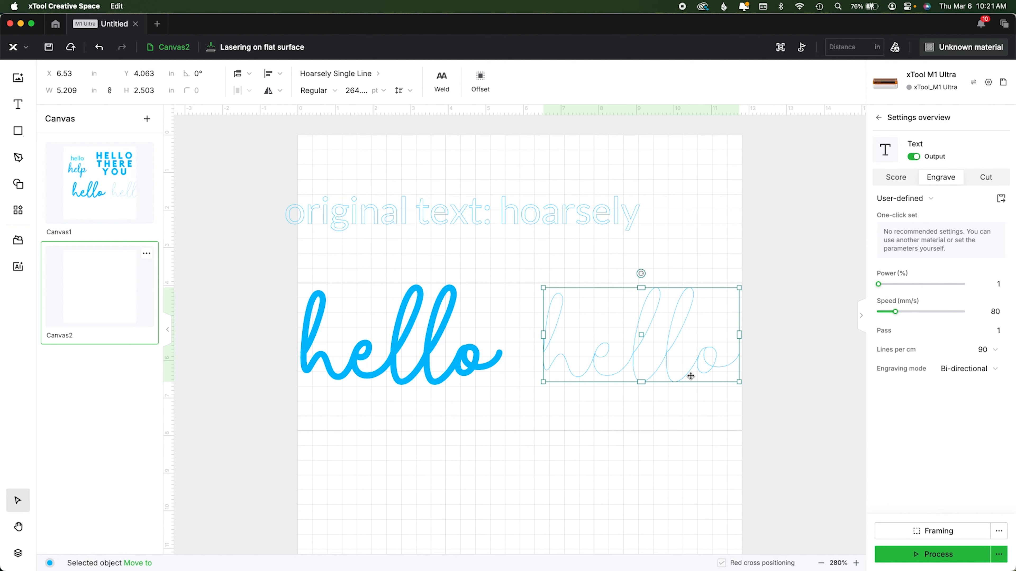
left_click(592, 260)
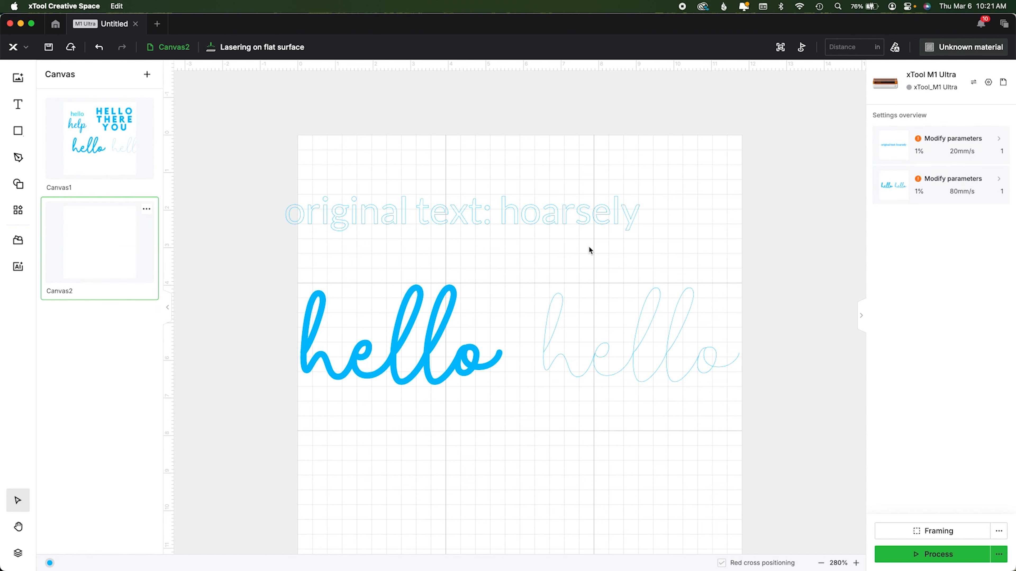
Extend the label on Canvas2 with a second line reading with rounded .079 offset.
left_click(597, 216)
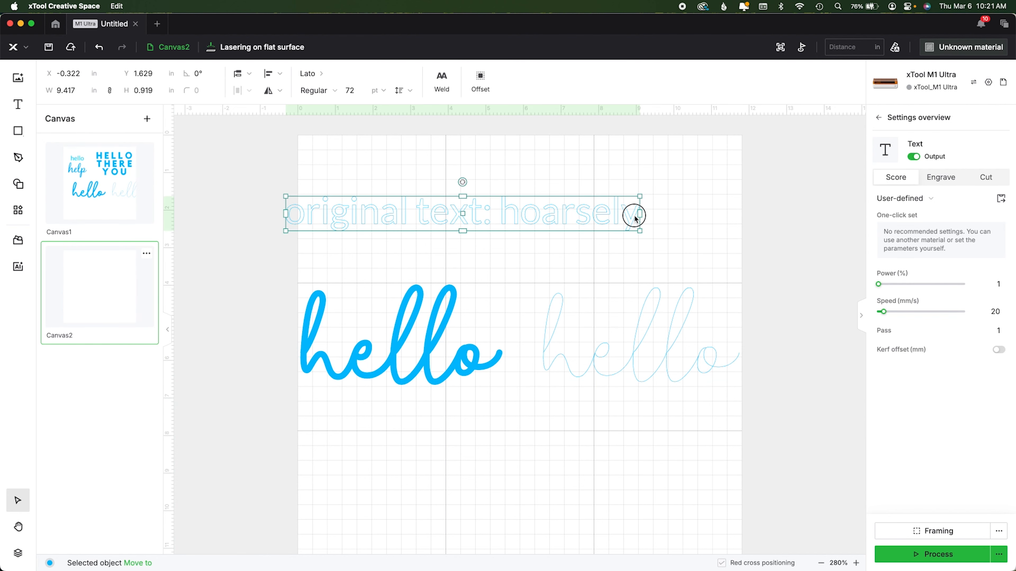
double_click(634, 216)
key("Right")
type("with")
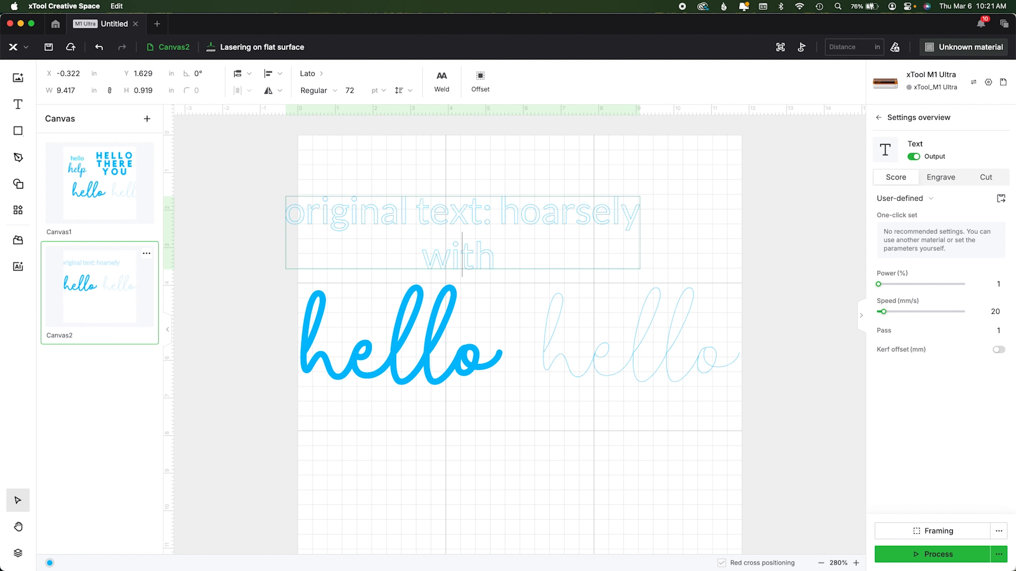
type(" rounded .079 offset")
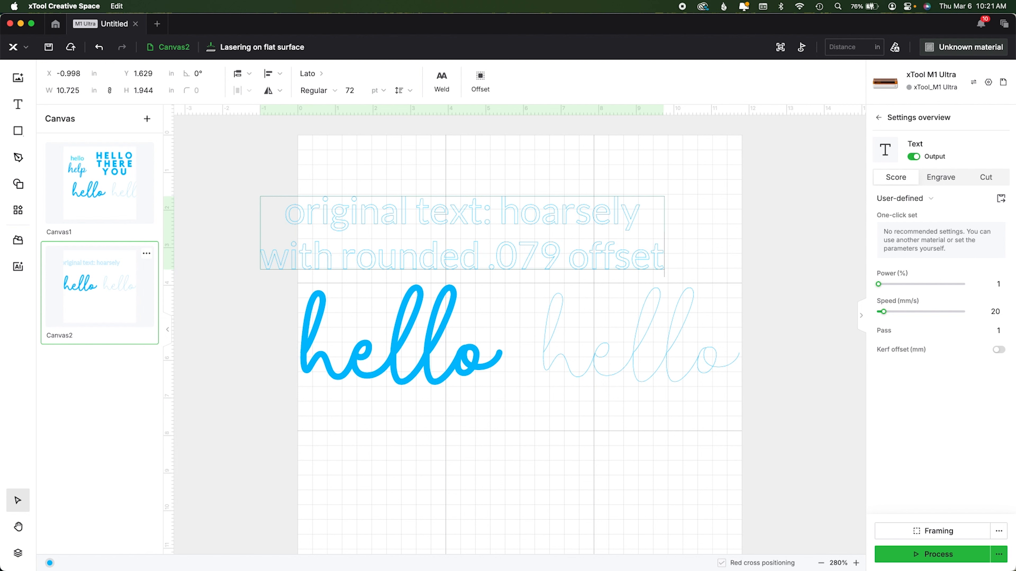
key("Escape")
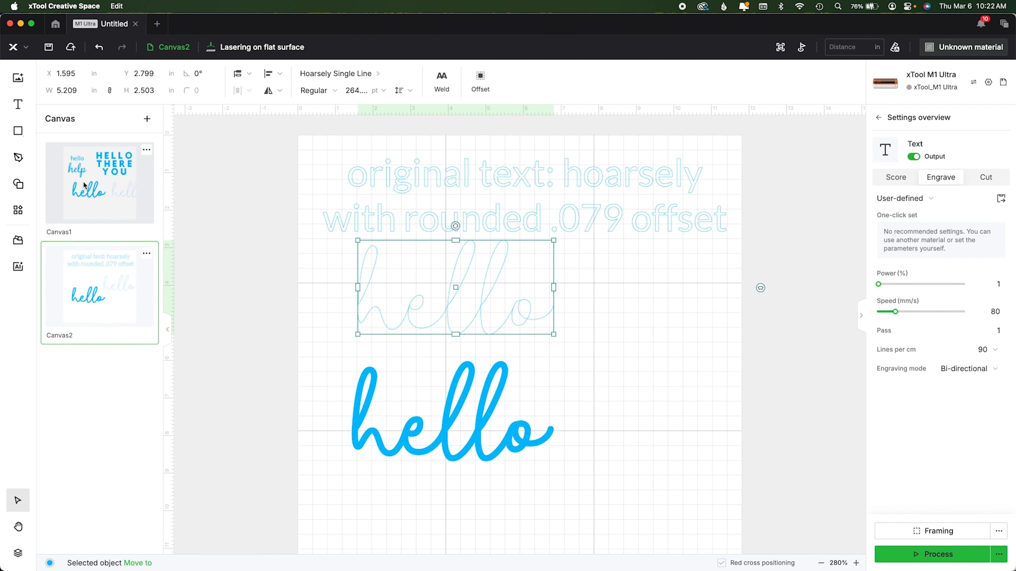
Return to Canvas1 and move the thick offset hello below the single-line hello, to about X 6.62 in, Y 8.19 in.
left_click(87, 187)
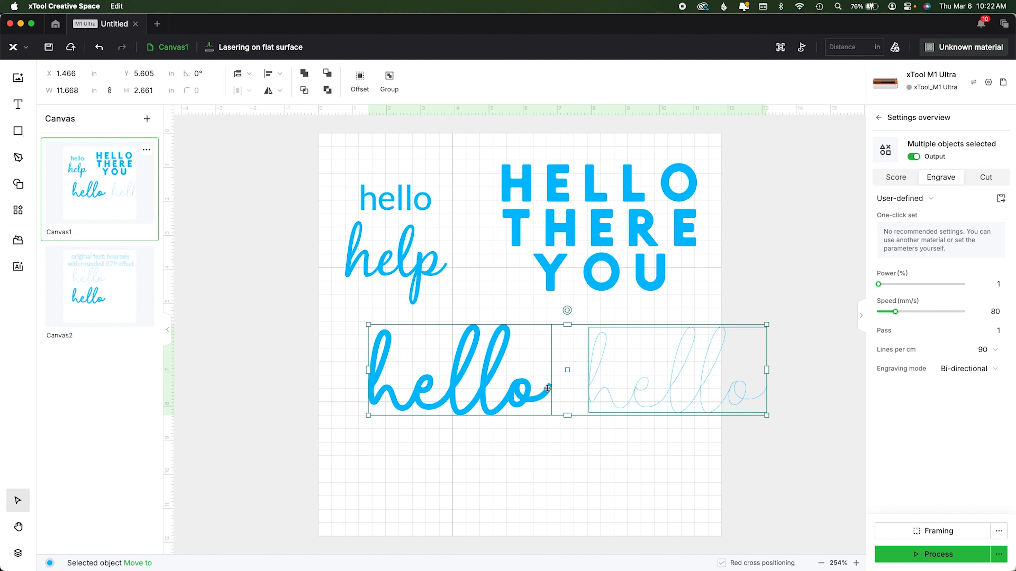
left_click(514, 435)
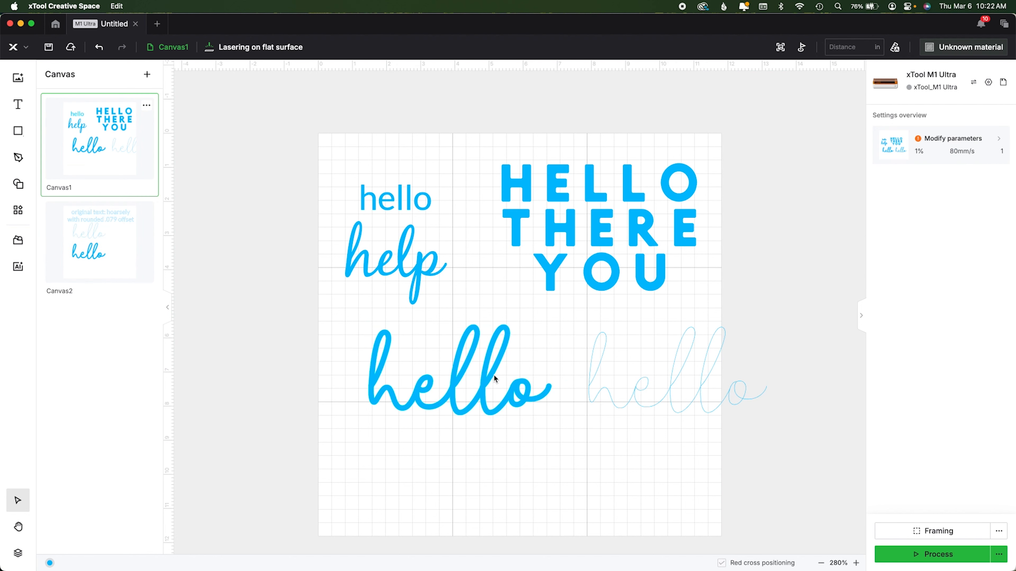
left_click(575, 445)
left_click_drag(575, 445, 690, 457)
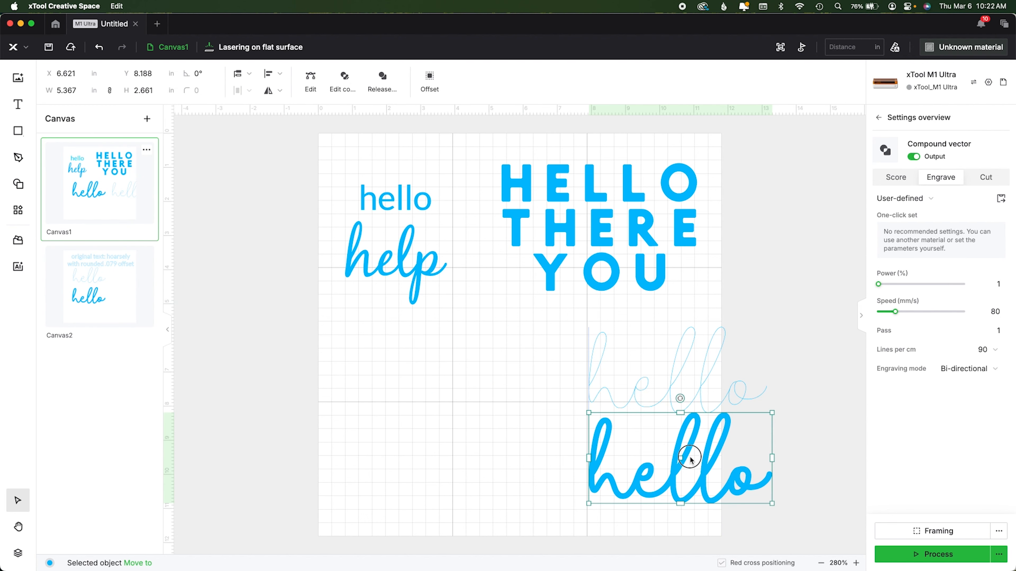
Paste the copied hellos on Canvas1, delete the thick copy, and place the single-line copy at about X 0.52 in, Y 5.68 in.
left_click(684, 364)
key("super+v")
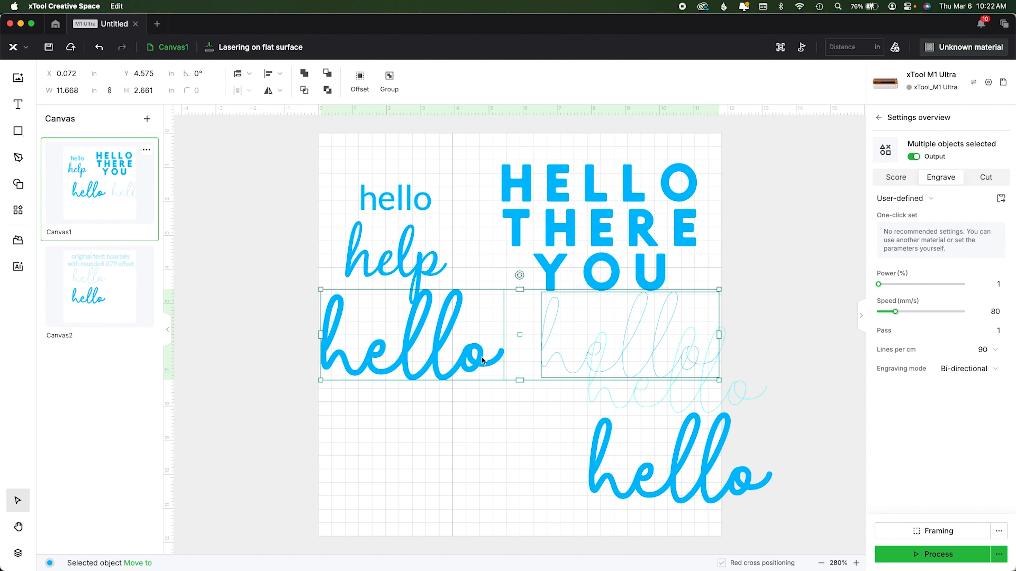
left_click(435, 360)
key("Delete")
left_click_drag(544, 352, 340, 386)
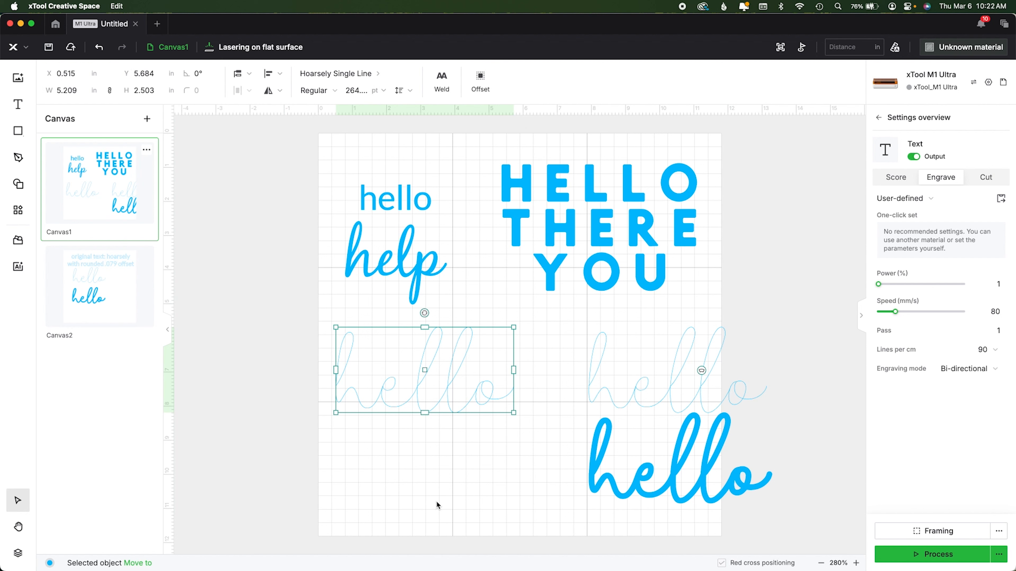
Offset the single-line hello copy externally by 0.079 in and move the outline beneath it to about X 0.52 in, Y 9.15 in.
left_click(481, 85)
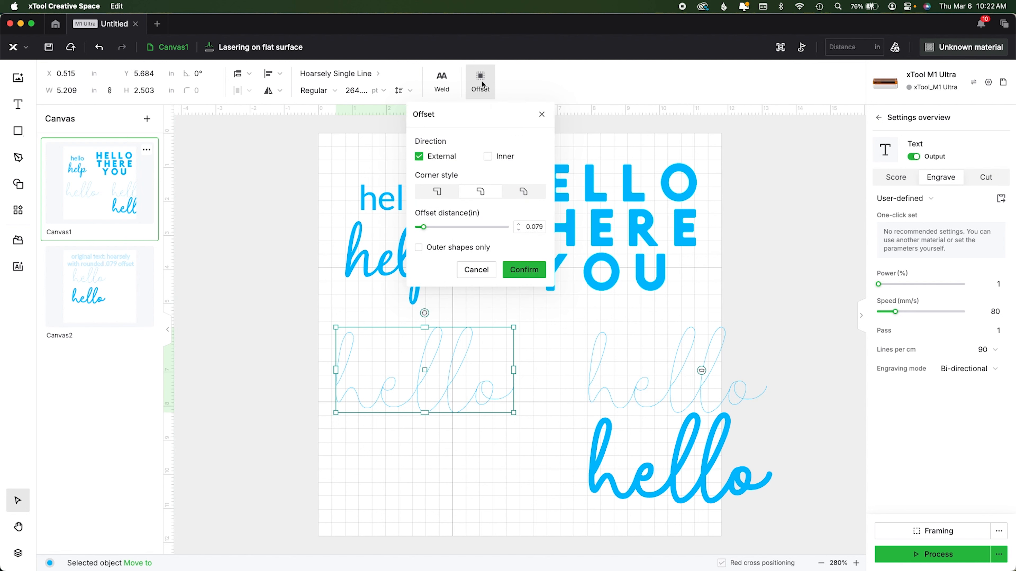
left_click(443, 156)
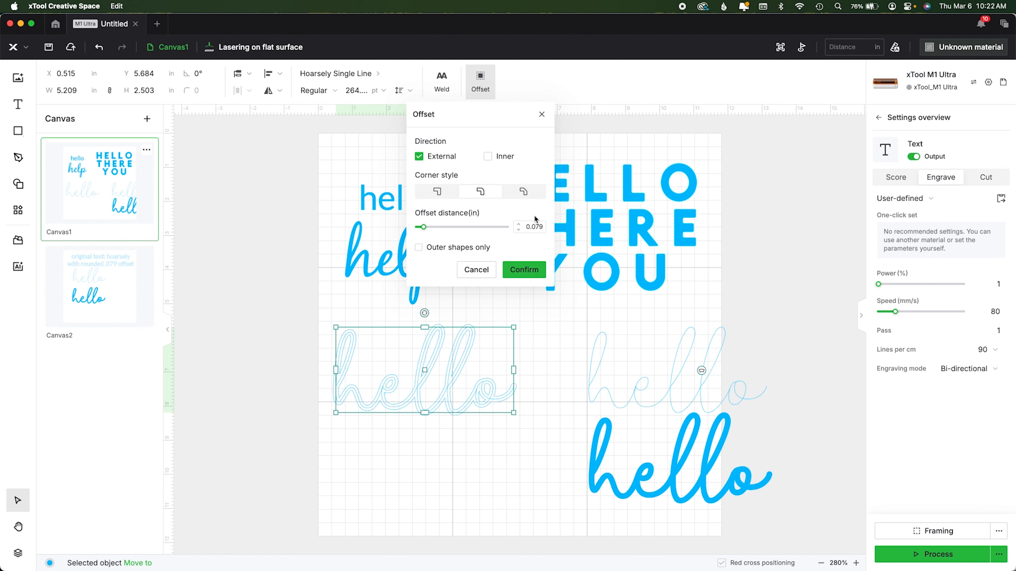
left_click(525, 272)
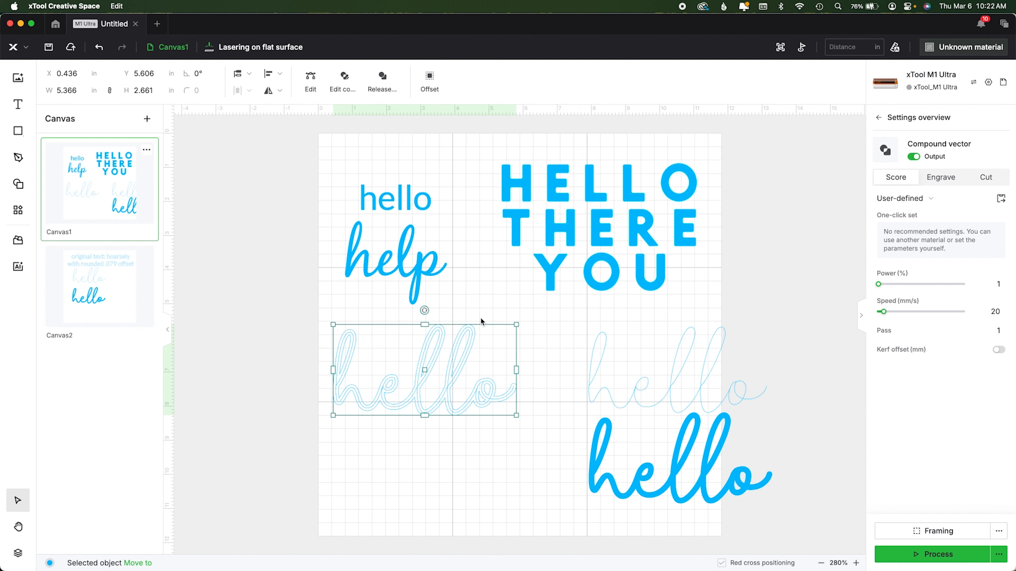
left_click_drag(417, 365, 421, 484)
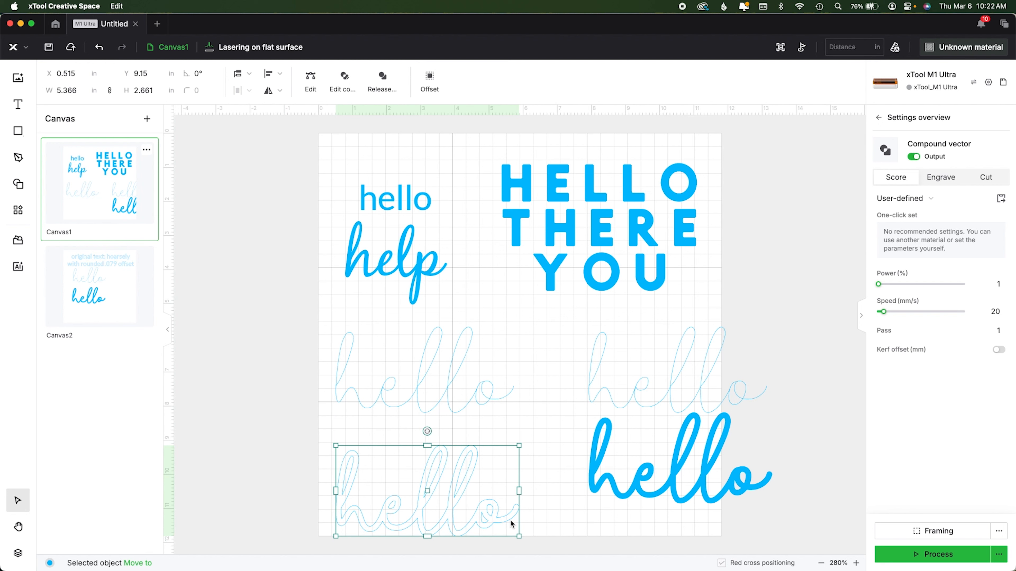
Offset the single-line hello copy externally by 0.159 in and move the outline beyond the canvas edge to about X -3.48 in, Y 6.70 in.
left_click(461, 371)
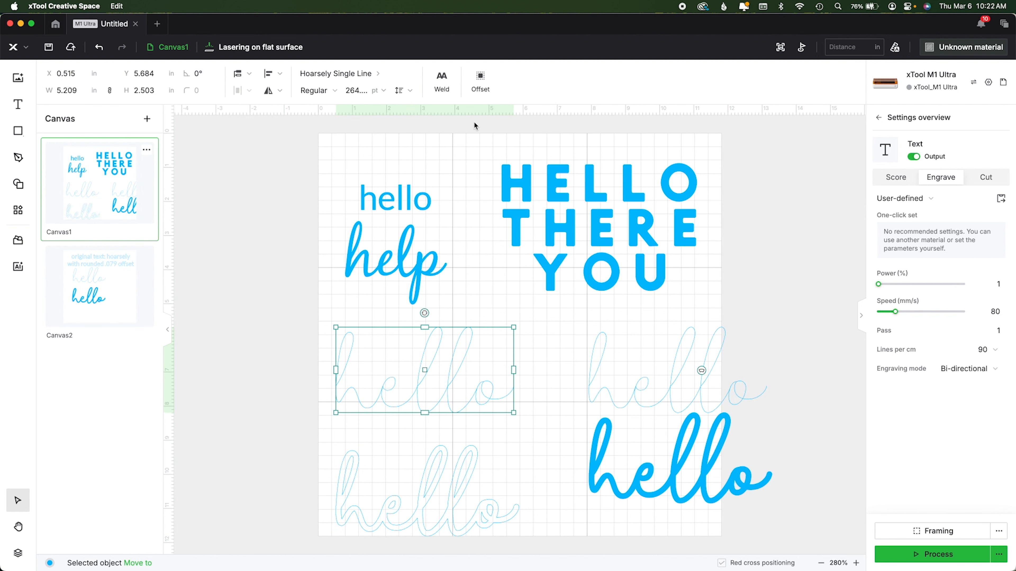
left_click(486, 72)
left_click(523, 270)
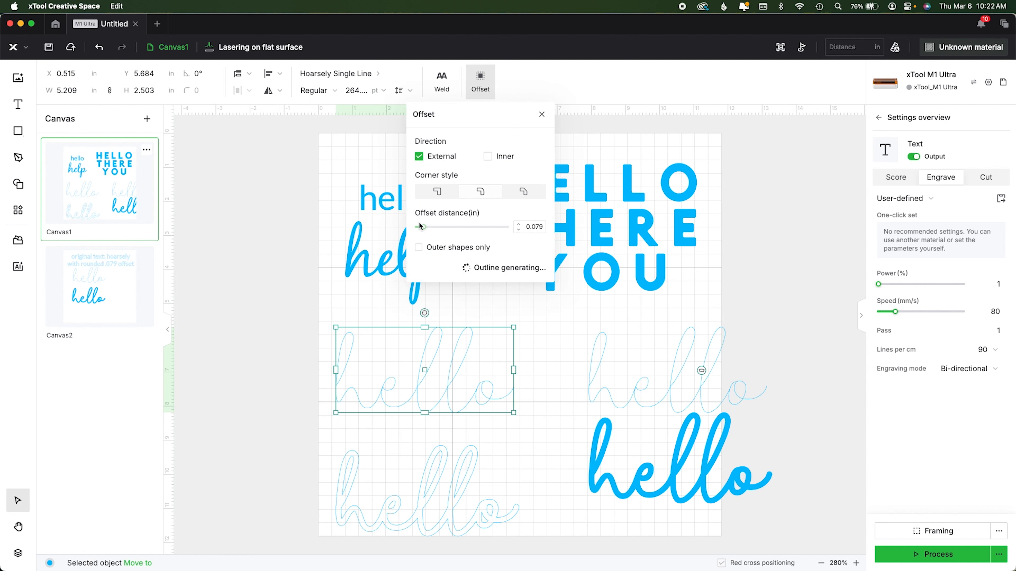
left_click(518, 224)
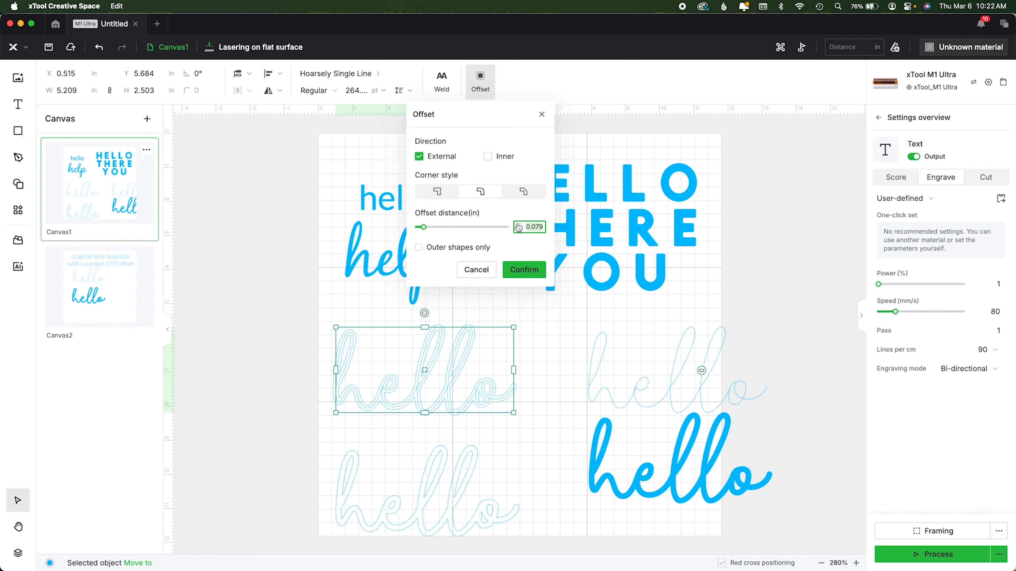
left_click(516, 223)
left_click(517, 224)
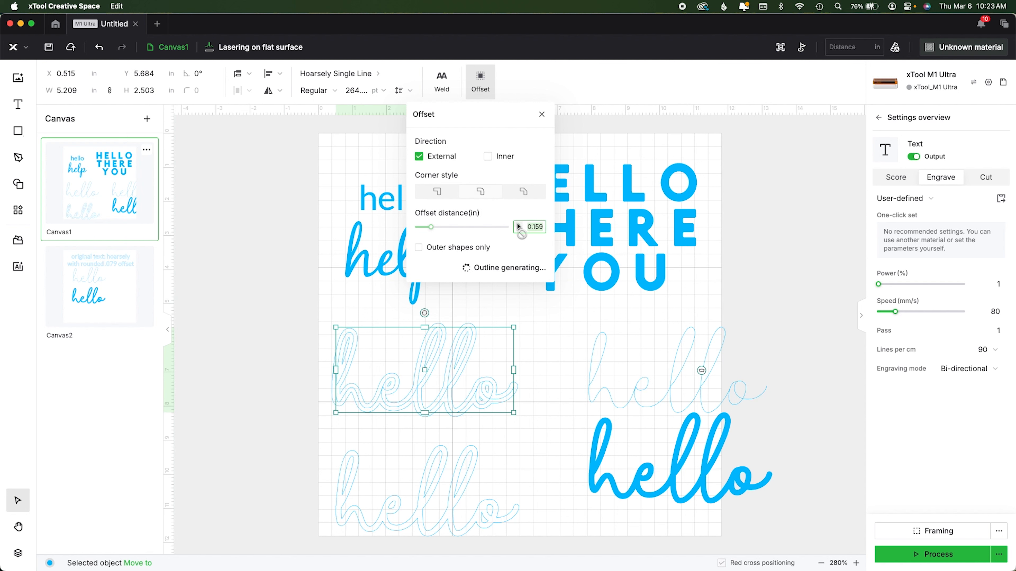
left_click(520, 266)
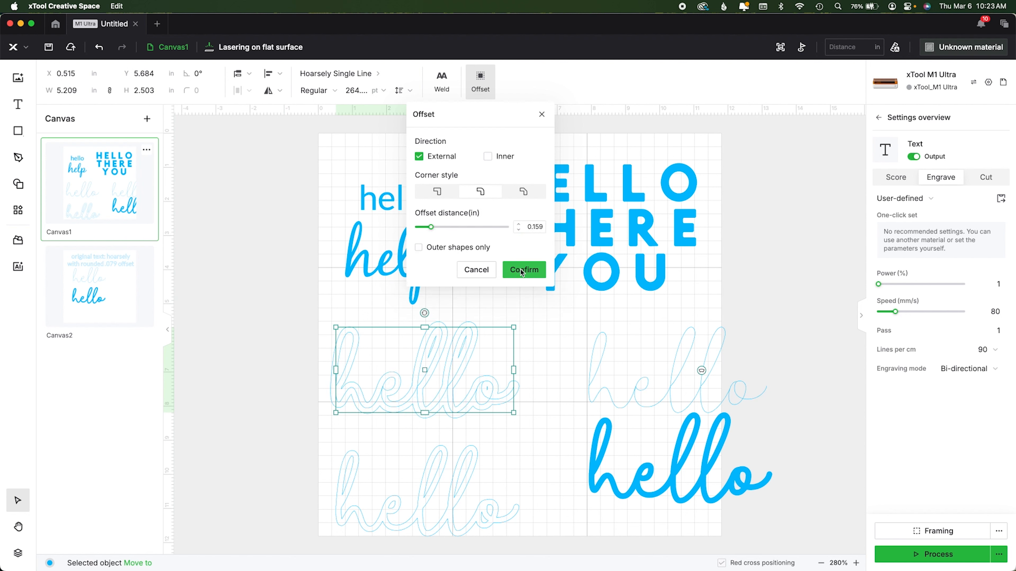
left_click_drag(413, 403, 305, 427)
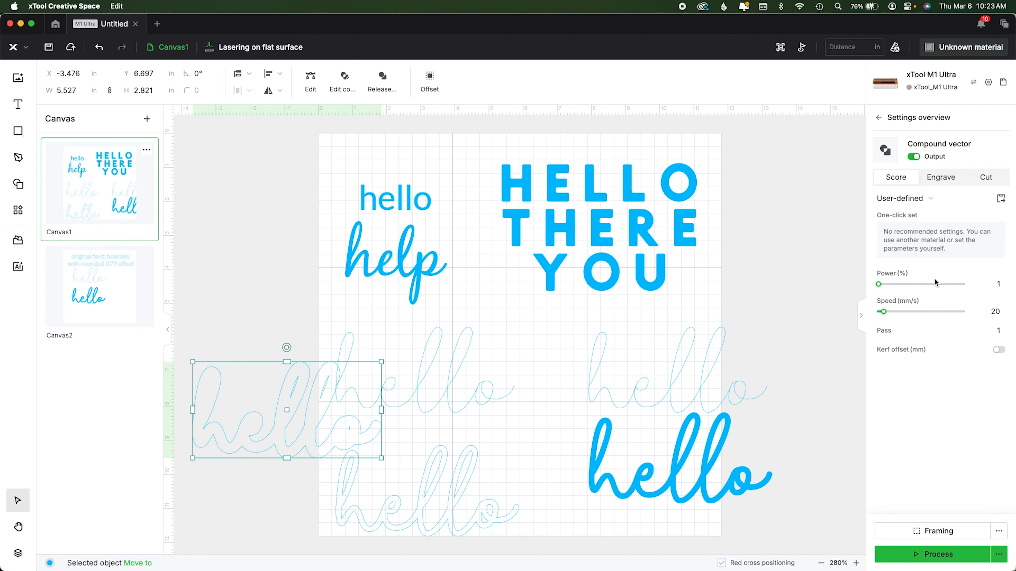
Set both offset hello outlines to Engrave and move the thicker one to about X -4.74 in, Y 6.94 in.
left_click(940, 177)
left_click(494, 474)
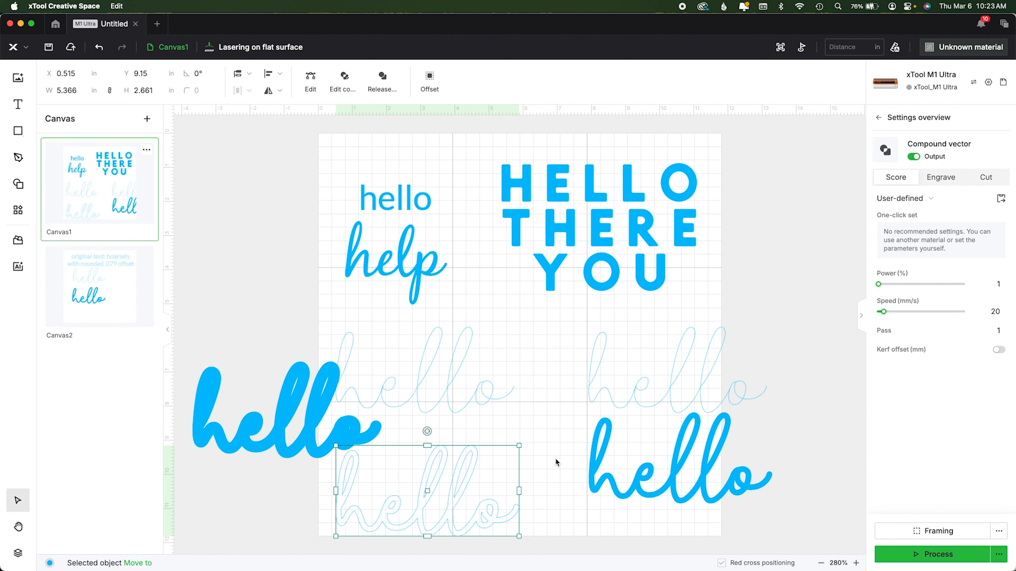
left_click(940, 177)
left_click_drag(276, 448, 244, 430)
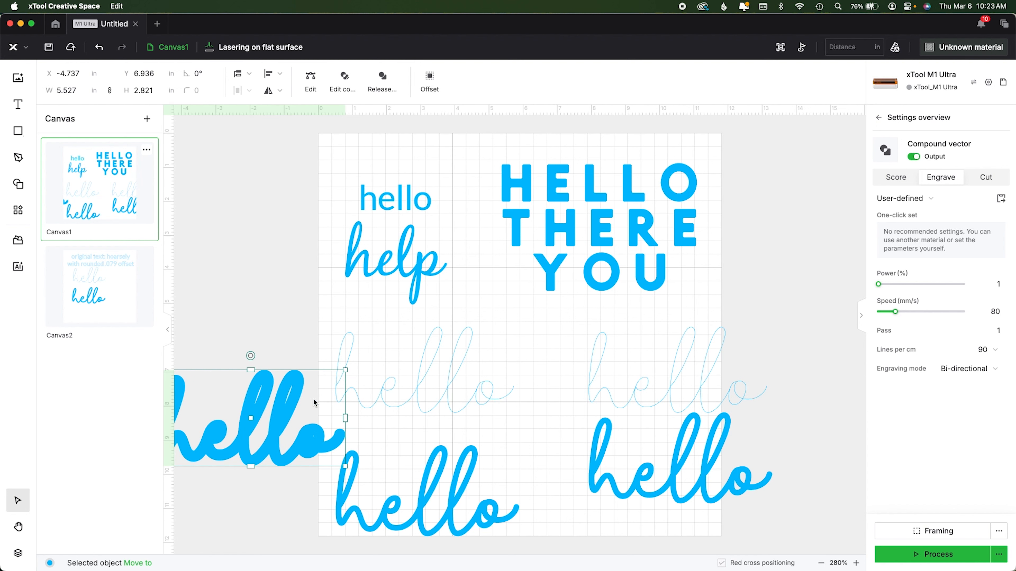
Set the thinner offset hello below the single-line copy to Score and open its vector nodes for editing.
left_click(437, 476)
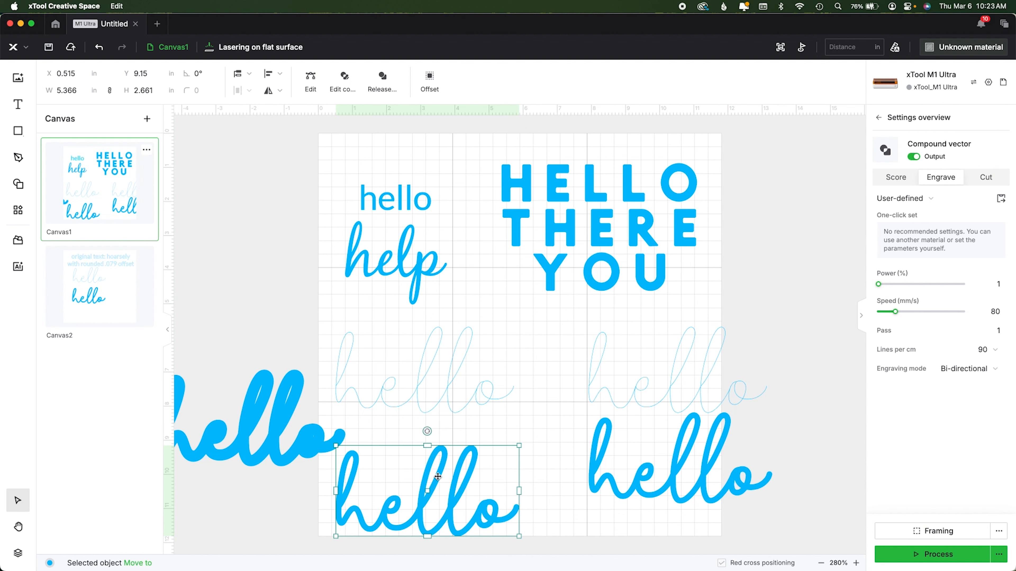
left_click(887, 177)
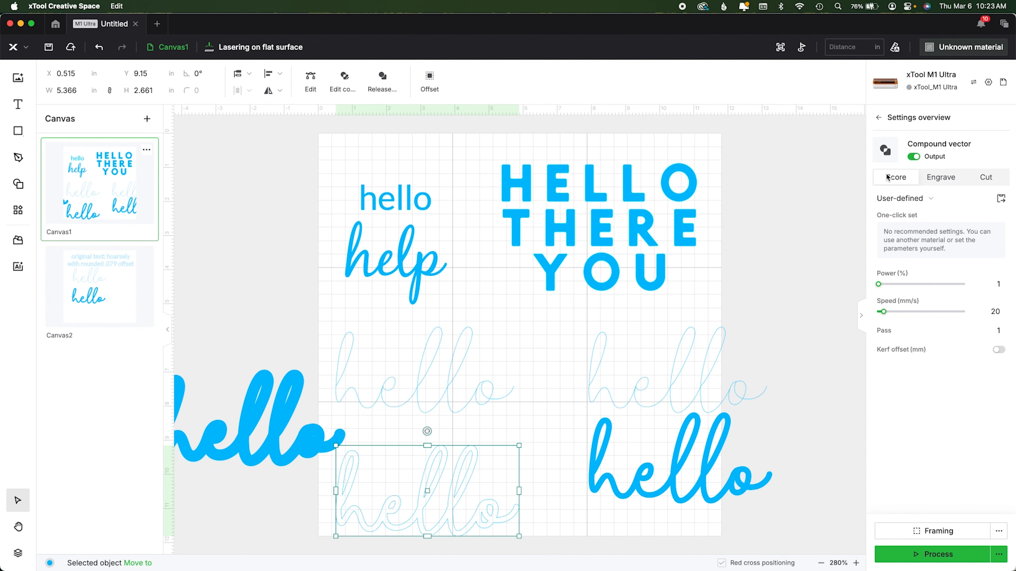
left_click(314, 91)
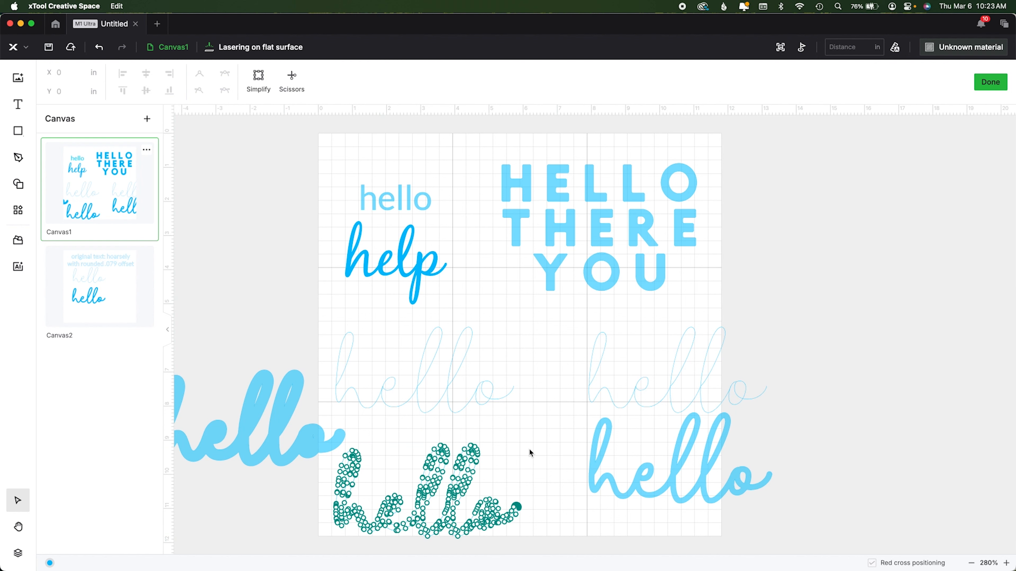
scroll(528, 448, "up", 5)
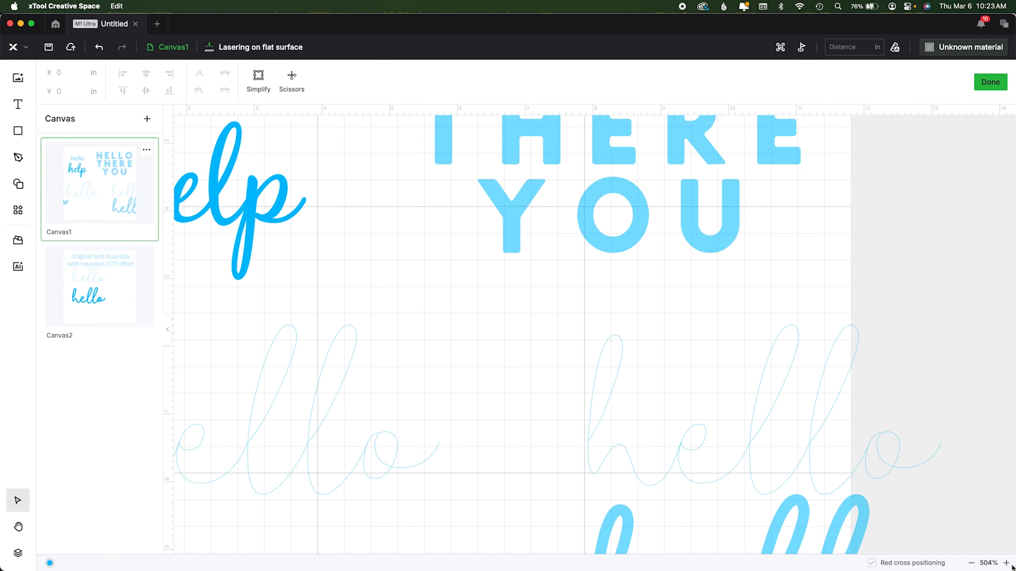
left_click_drag(394, 430, 650, 167)
left_click_drag(590, 497, 546, 487)
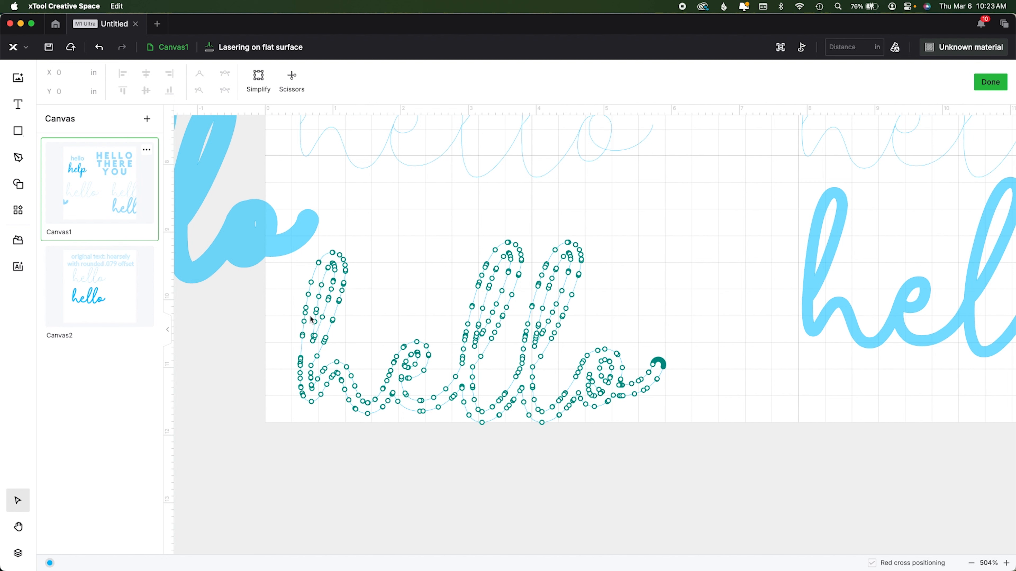
Delete the outer outline nodes of the letter h in the scored hello, keeping its inner loop.
left_click_drag(285, 298, 307, 338)
key("BackSpace")
key("BackSpace")
key("BackSpace")
key("BackSpace")
key("BackSpace")
key("BackSpace")
key("BackSpace")
key("BackSpace")
key("BackSpace")
key("BackSpace")
key("BackSpace")
left_click(281, 347)
left_click(366, 432)
left_click_drag(366, 432, 385, 431)
key("BackSpace")
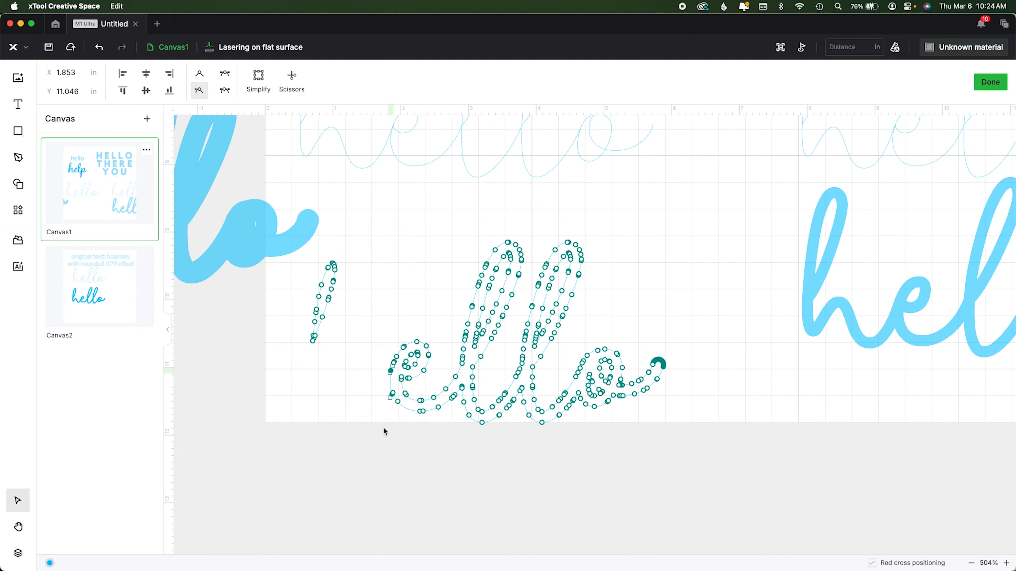
Delete several nodes along the top and side of the first l's outline and finish the node editing.
left_click_drag(504, 234, 523, 249)
key("BackSpace")
key("BackSpace")
key("BackSpace")
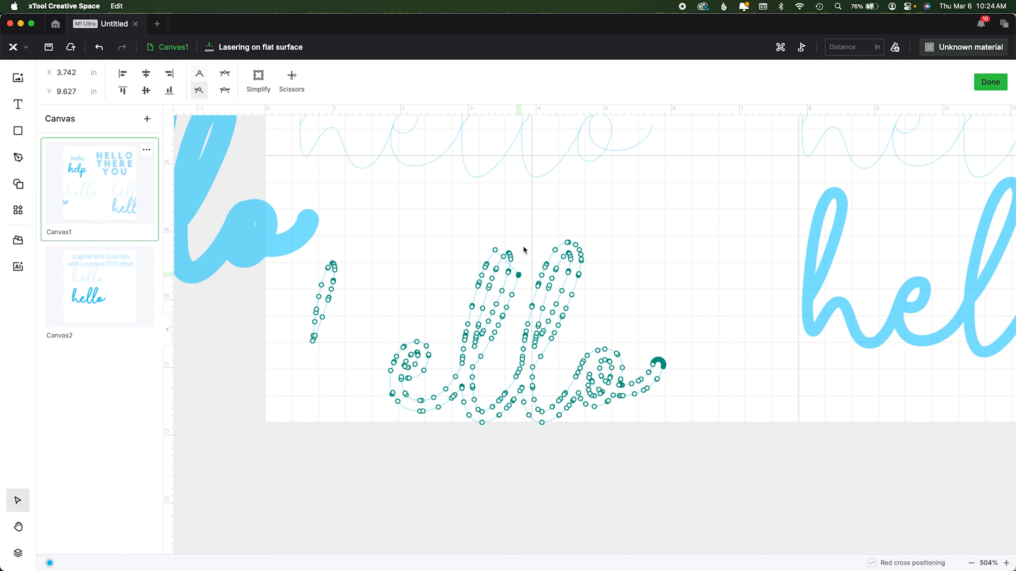
key("BackSpace")
key("BackSpace")
key("BackSpace")
key("BackSpace")
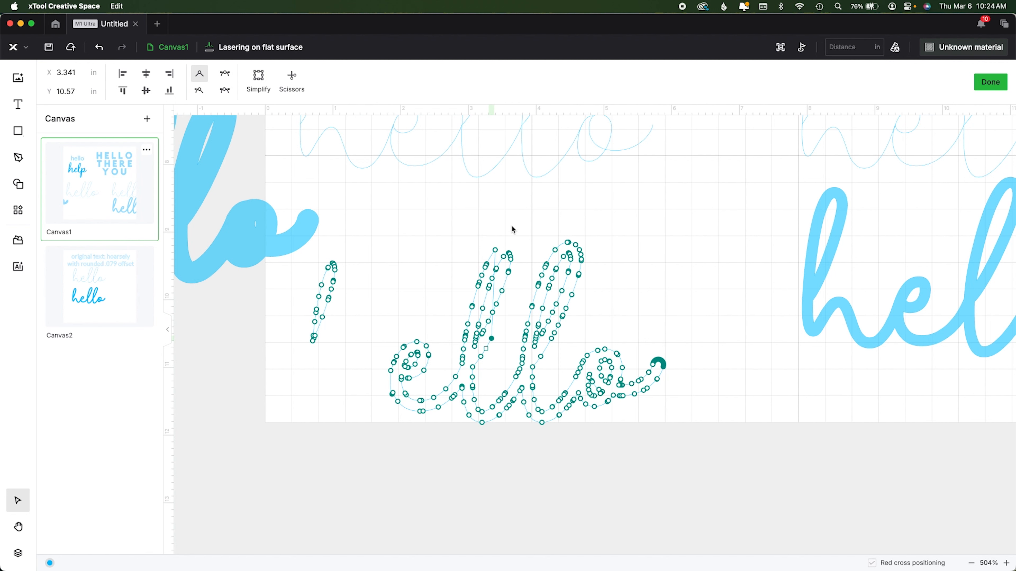
left_click_drag(553, 228, 580, 246)
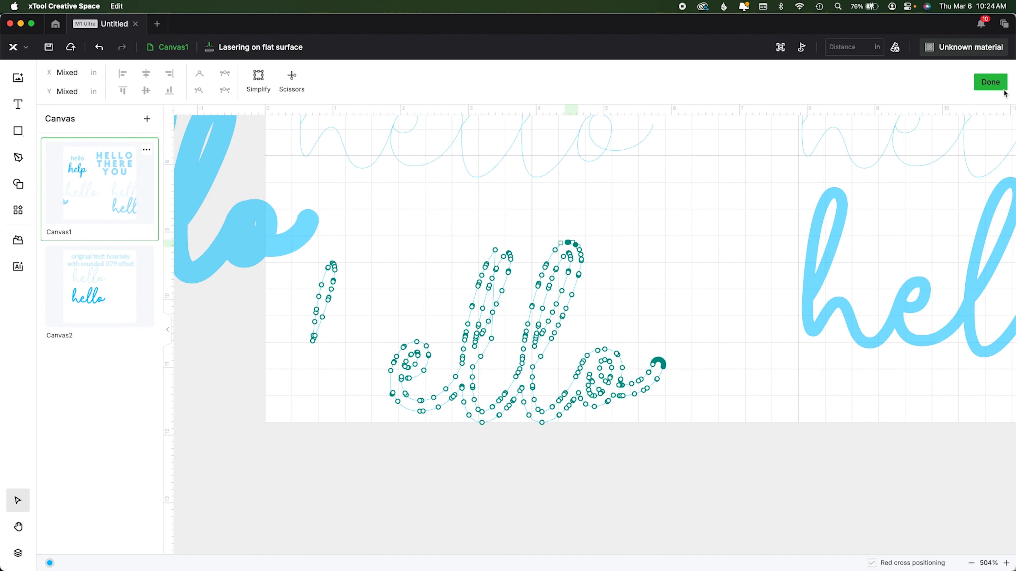
left_click(1002, 88)
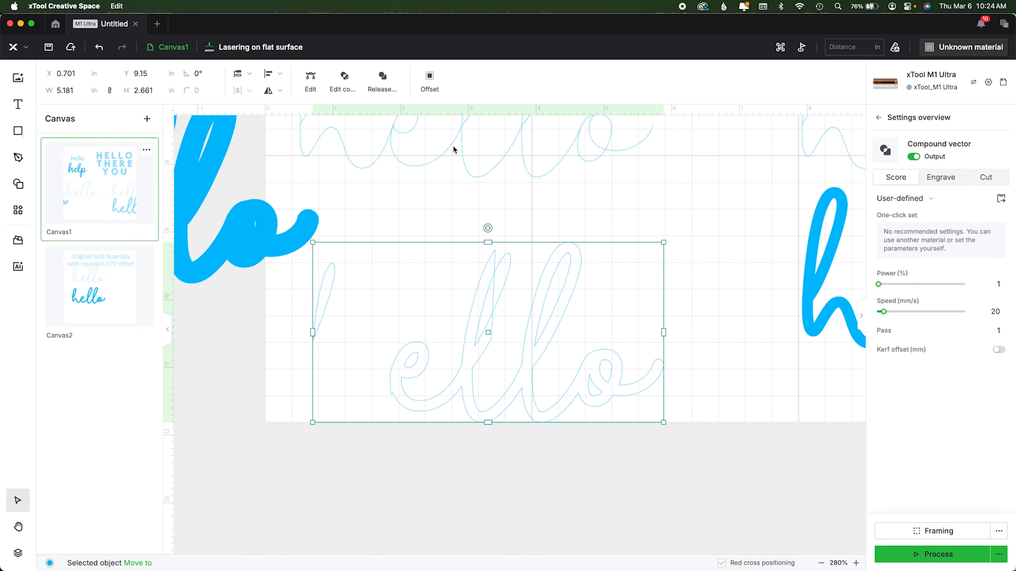
Release the edited hello's compound path and move the h's inner loop onto the thick hello's h at about X -4.42 in, Y 7.28 in.
left_click(390, 96)
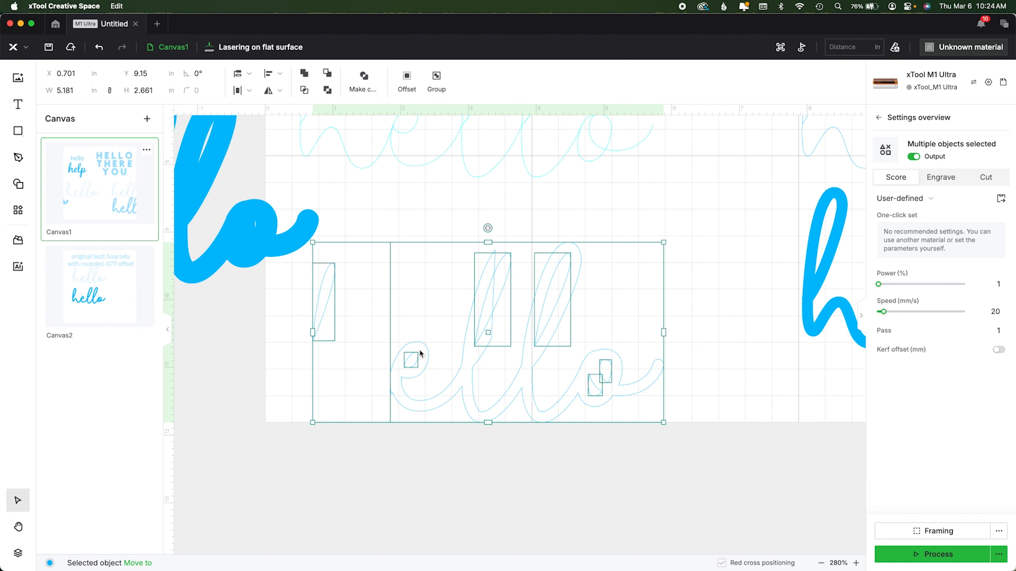
left_click(301, 286)
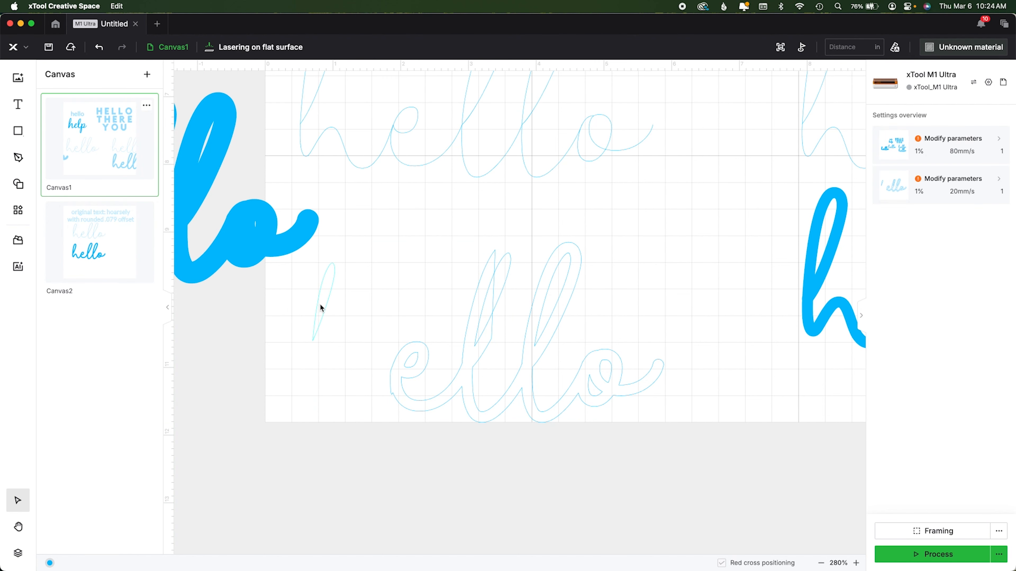
left_click(320, 303)
scroll(330, 380, "up", 1)
left_click_drag(288, 392, 585, 458)
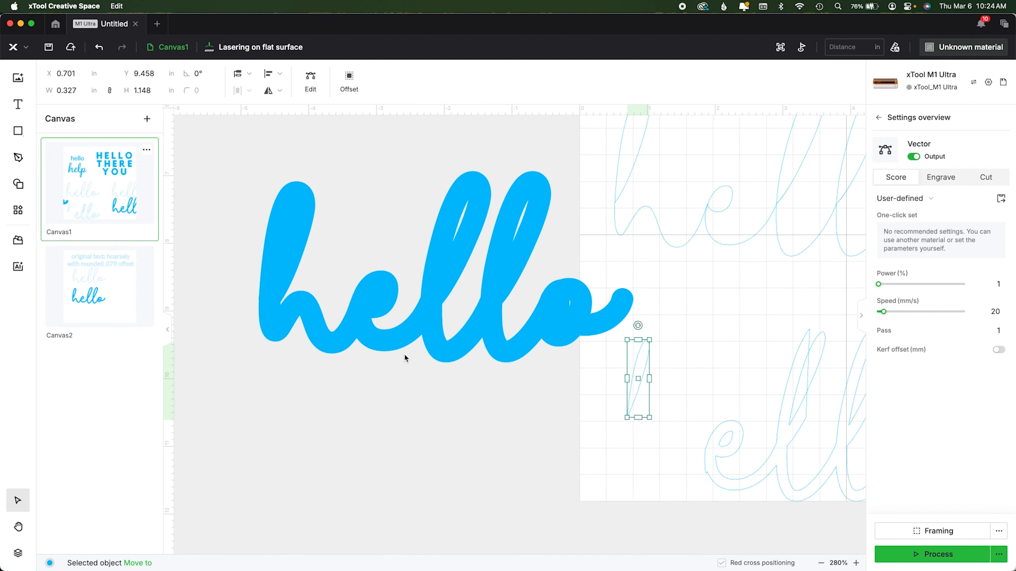
left_click(294, 224)
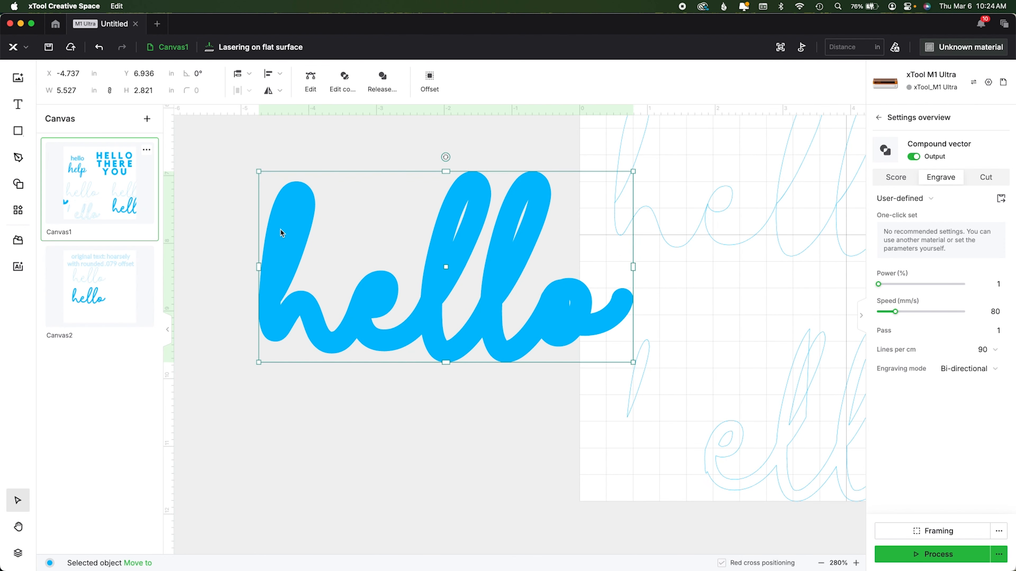
mouse_move(644, 380)
left_mouse_down()
mouse_move(556, 381)
mouse_move(325, 268)
mouse_move(291, 227)
mouse_move(297, 235)
left_mouse_up()
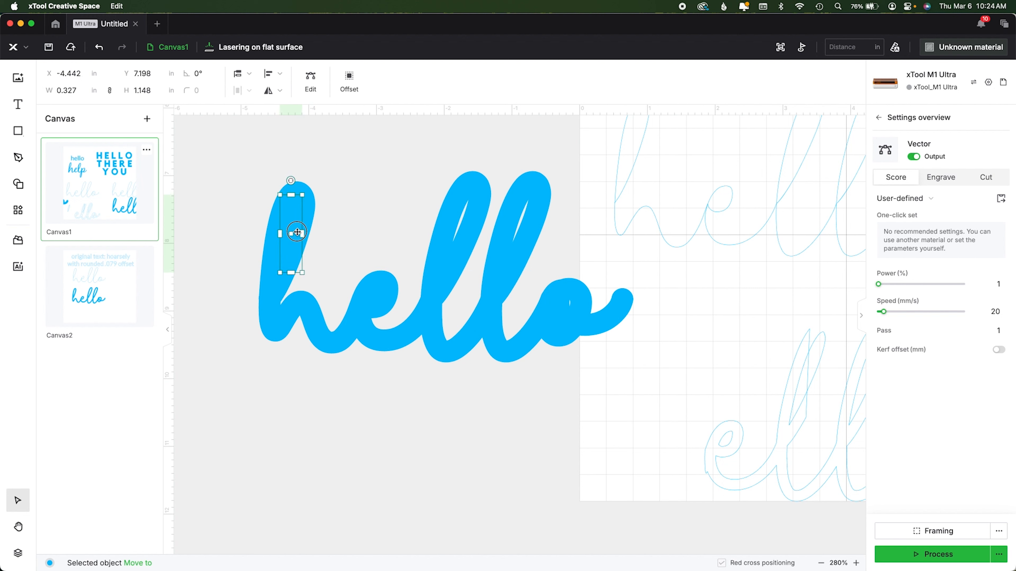
Set the loop to Engrave in purple and arrange it in front of the thick h at about X -4.49 in, Y 7.34 in.
left_click(940, 177)
right_click(295, 211)
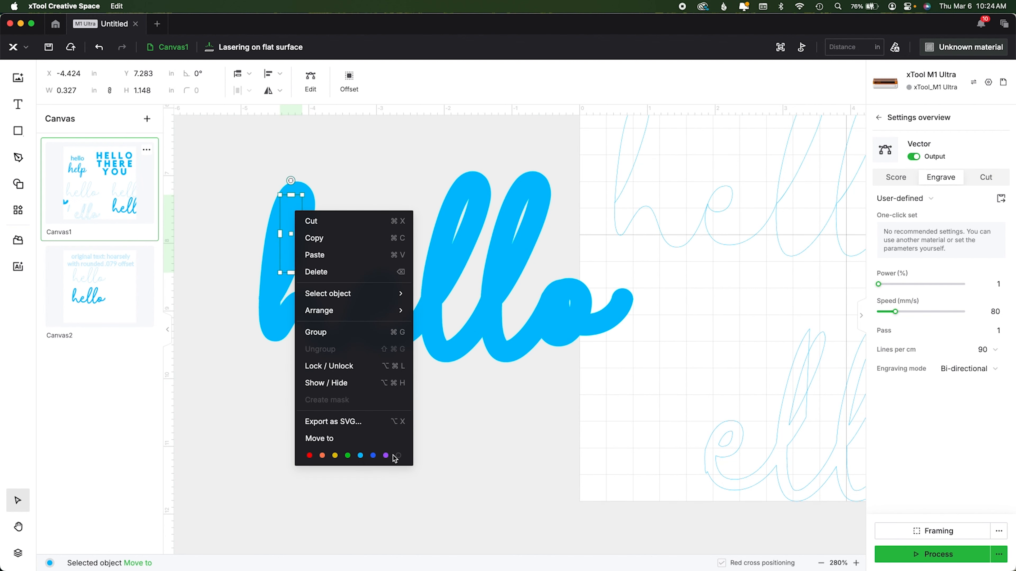
left_click(385, 455)
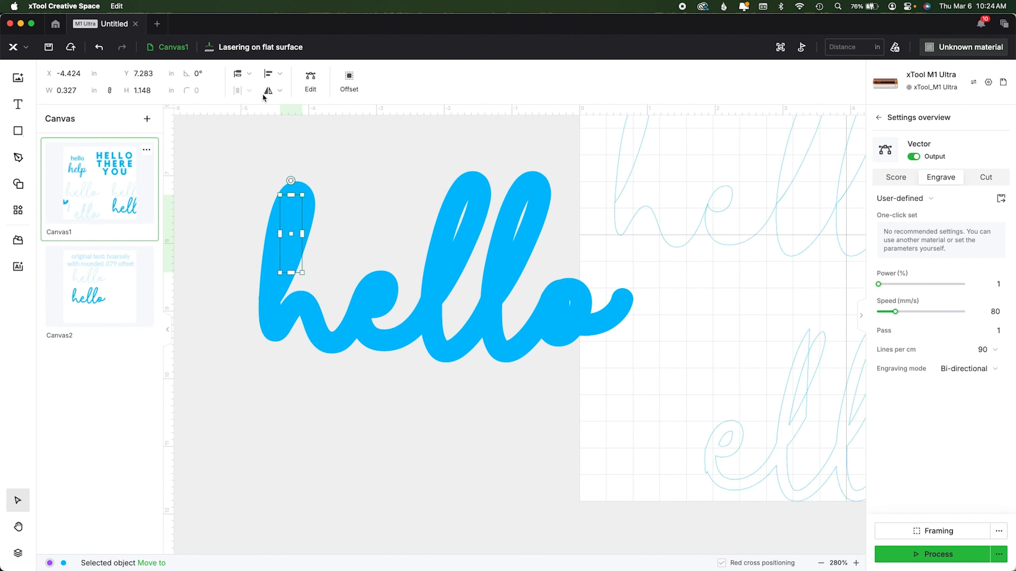
left_click(247, 77)
left_click(243, 95)
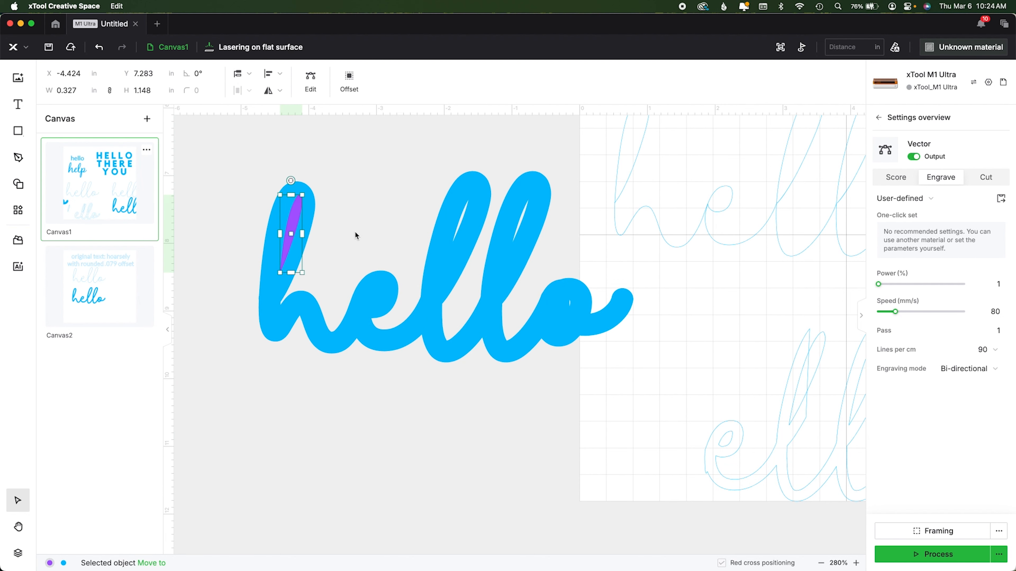
left_click_drag(294, 212, 289, 216)
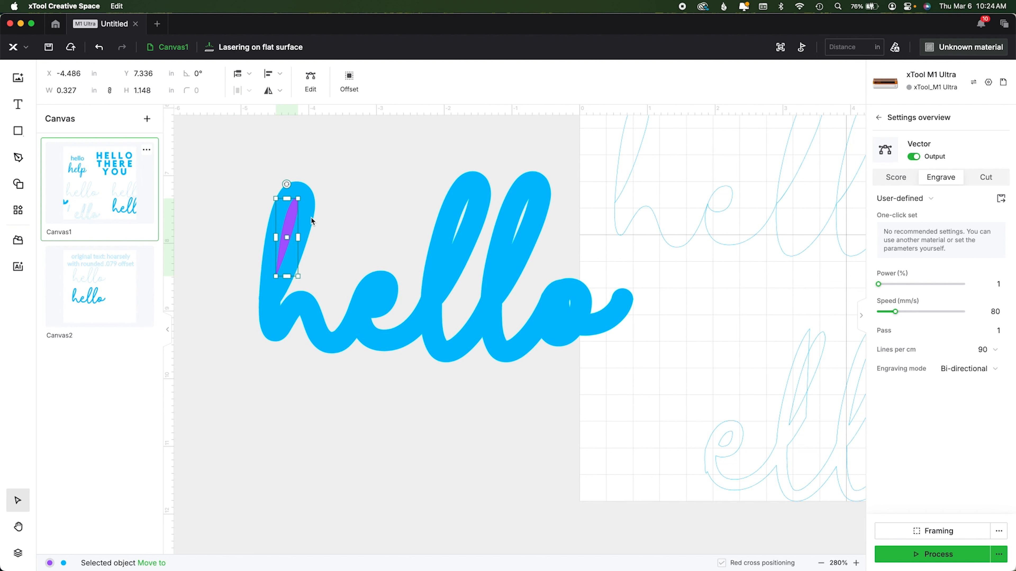
Subtract the purple loop from the thick hello to cut an opening in its h.
left_click(313, 201, "shift")
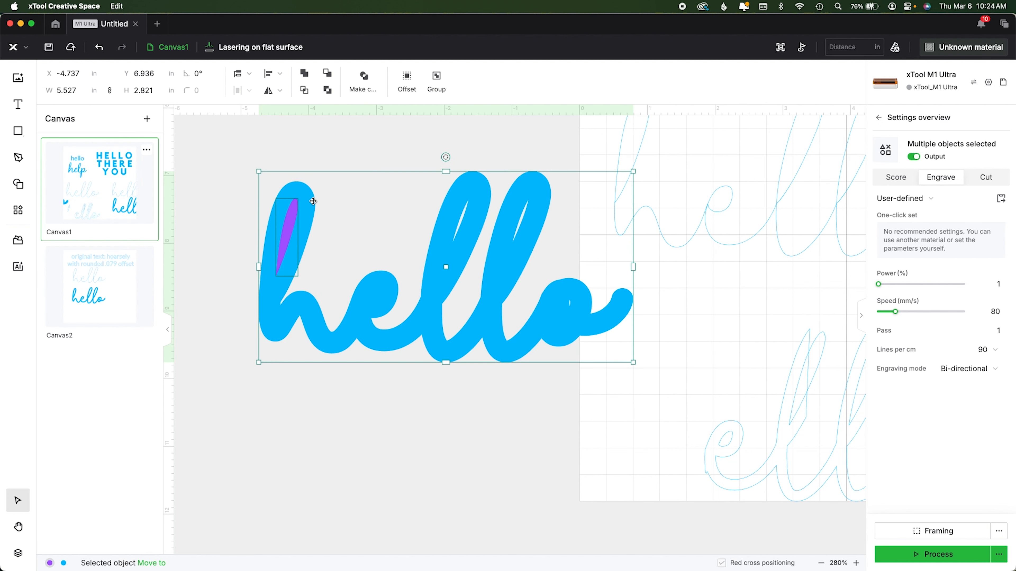
left_click(327, 75)
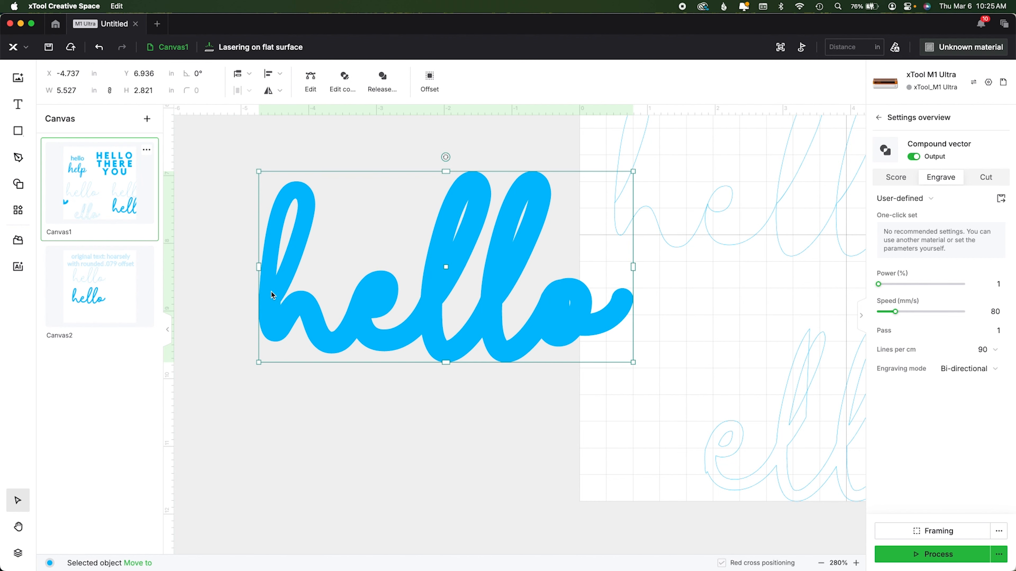
scroll(347, 460, "down", 5)
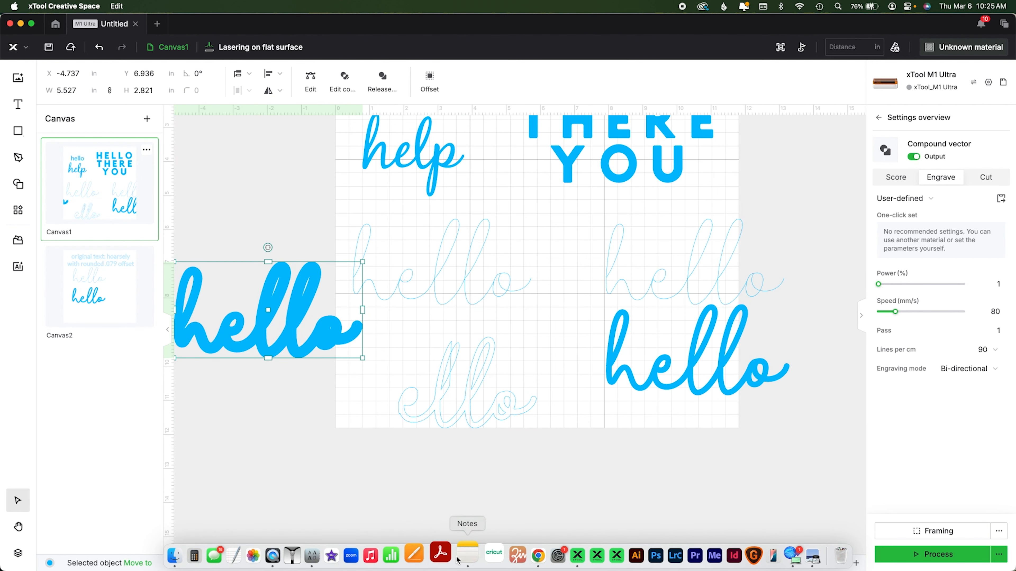
Switch to Notes, review the XCS note's text project topics and design changes, and return to xTool Creative Space.
left_click(465, 554)
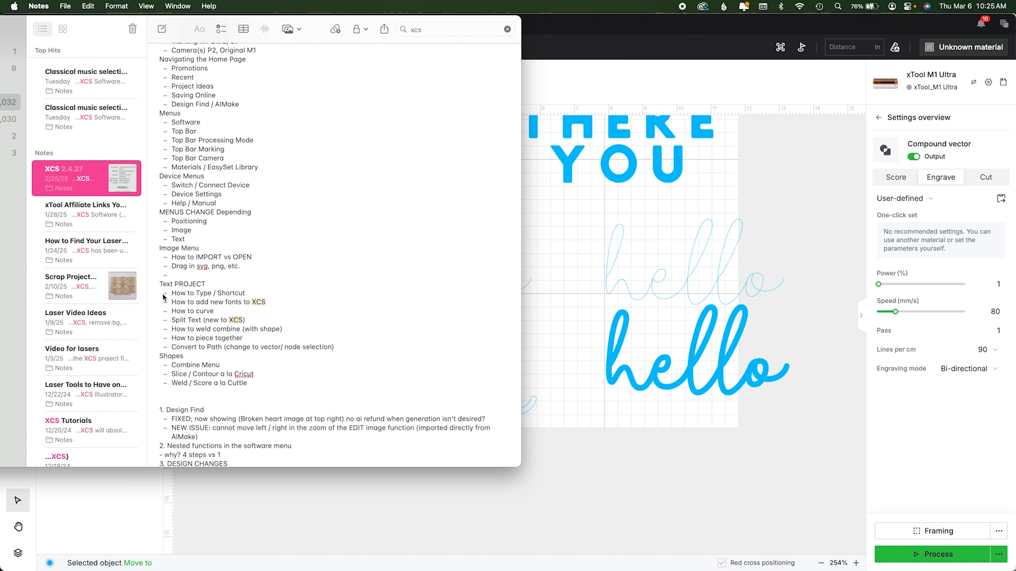
scroll(232, 326, "down", 10)
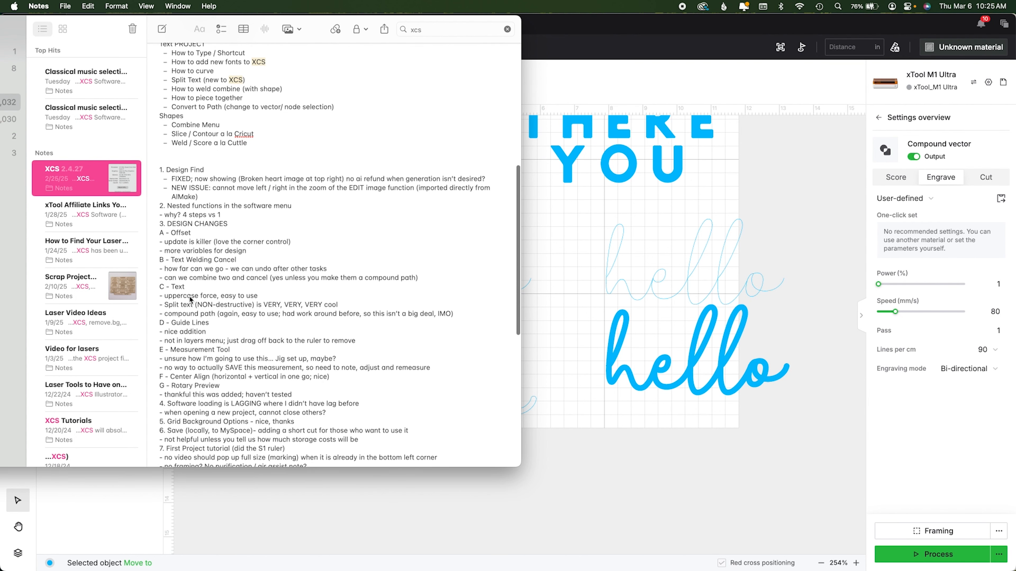
left_click(586, 473)
Split the script "help" text into separate letters, show the object list, and deselect the letters.
left_click(677, 383)
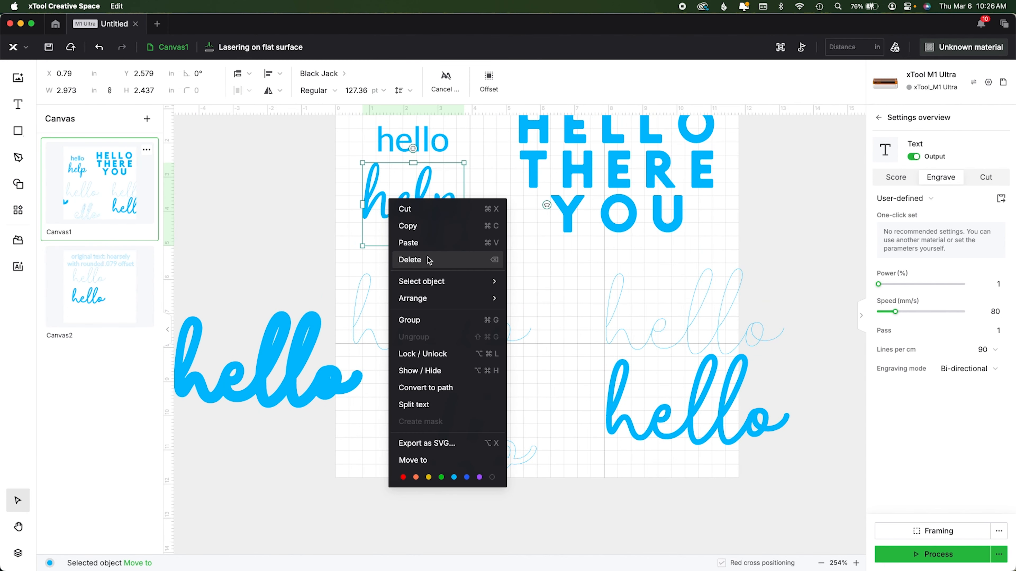
left_click(295, 176)
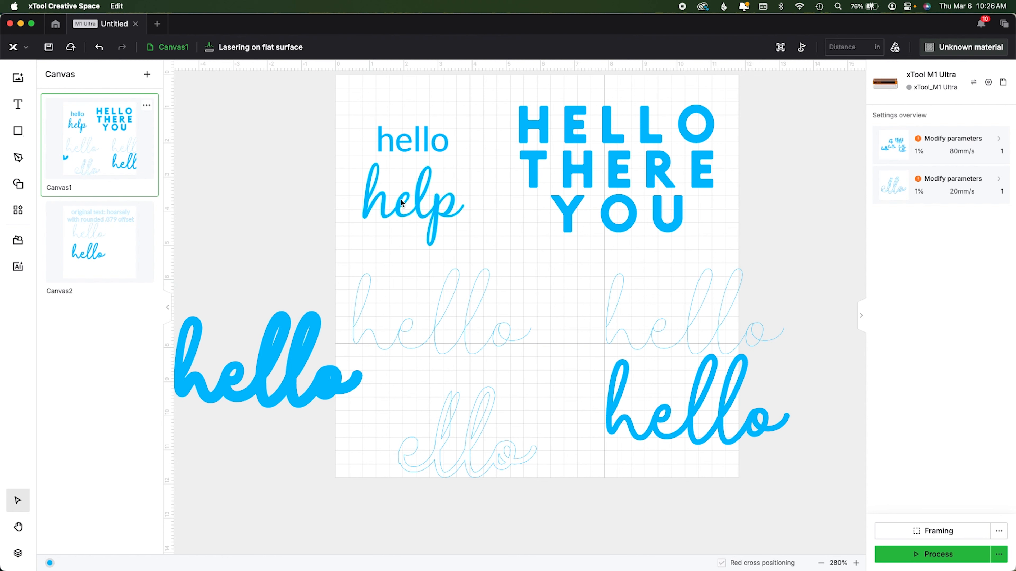
right_click(396, 210)
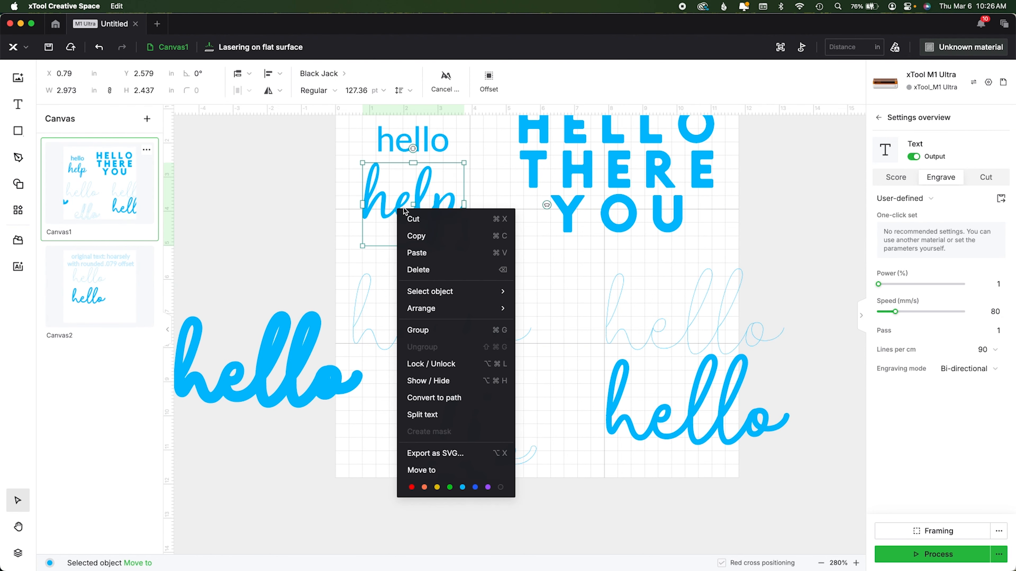
left_click(388, 197)
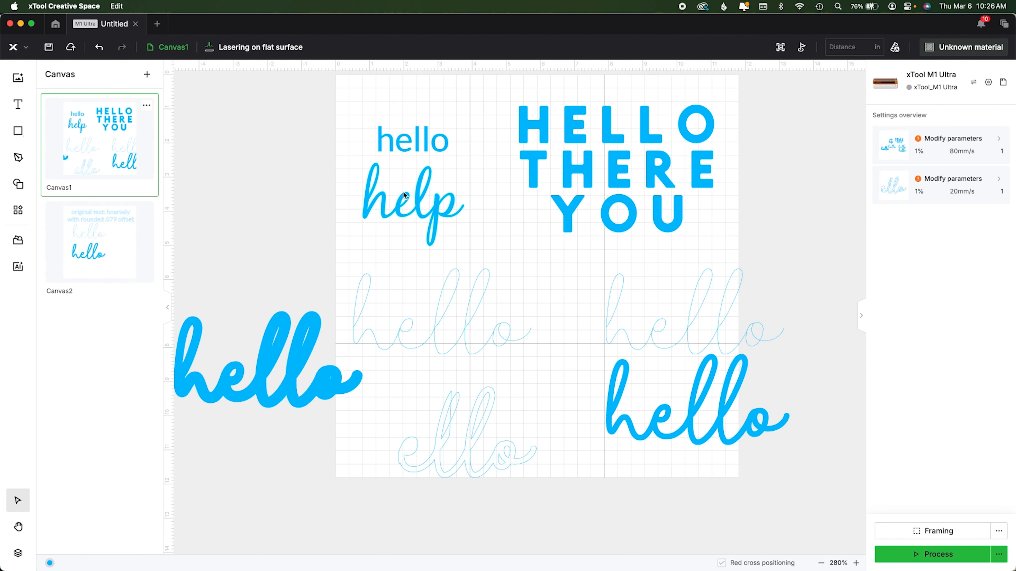
left_click(404, 195)
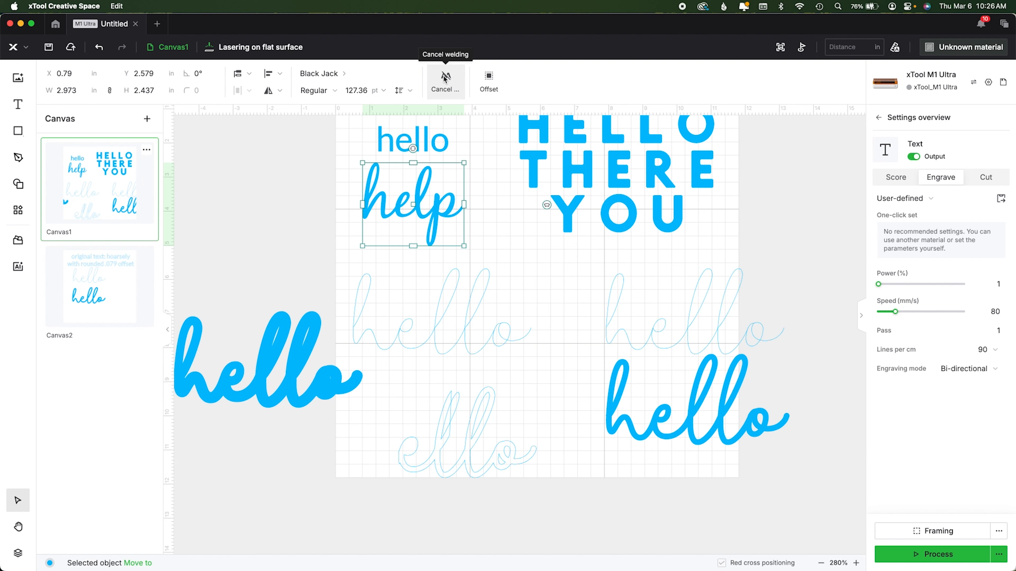
right_click(431, 192)
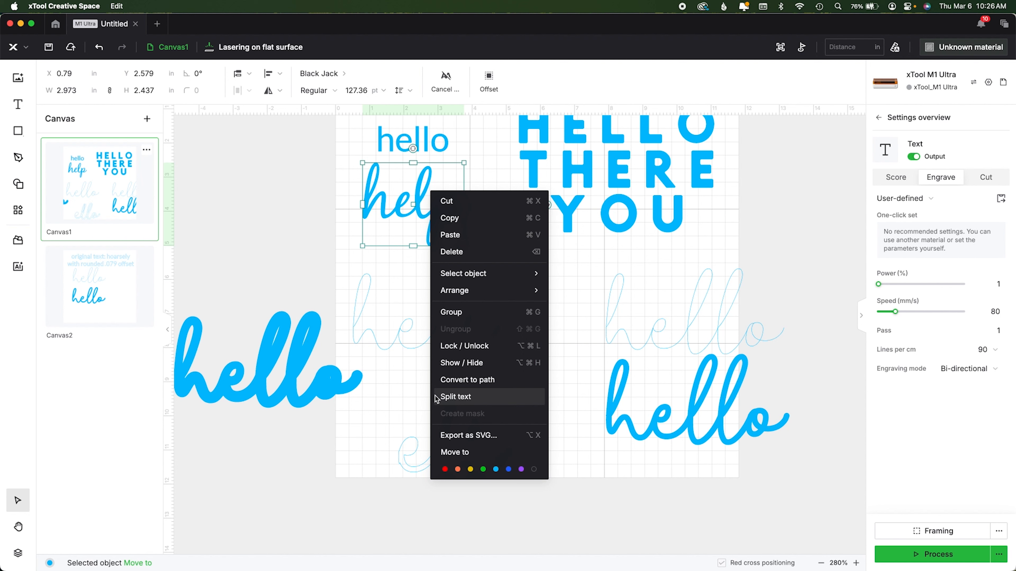
left_click(487, 396)
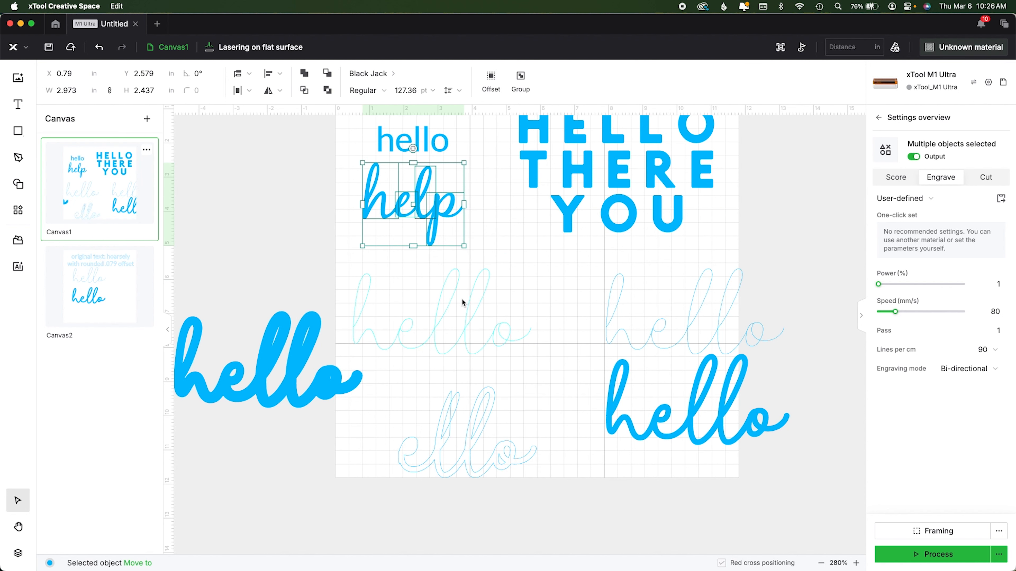
left_click(13, 552)
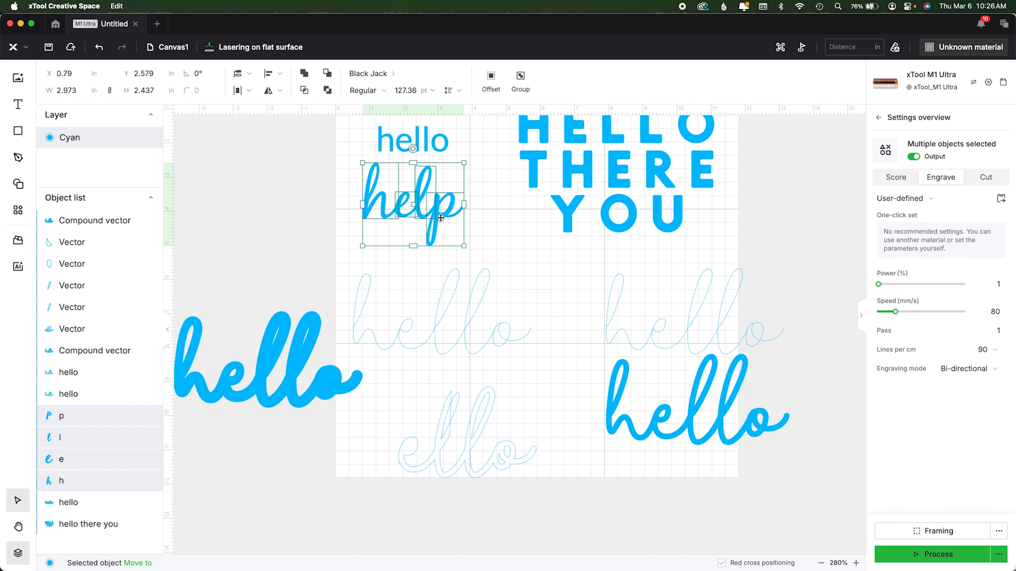
left_click(316, 207)
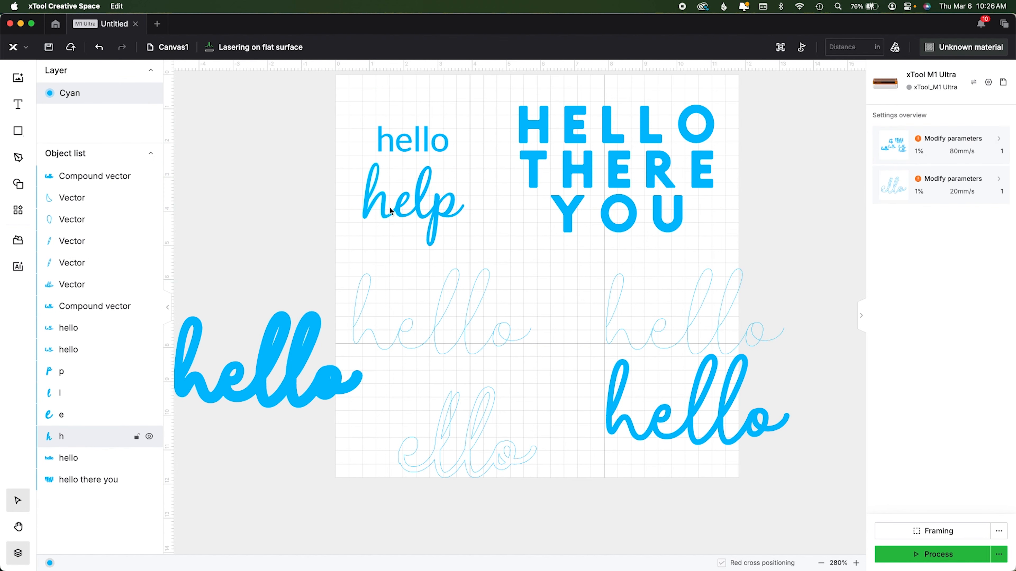
Move the split e against the h, at about X 0.92 in, Y 3.28 in, so their strokes overlap.
mouse_move(381, 207)
left_mouse_down()
mouse_move(327, 207)
mouse_move(404, 202)
mouse_move(374, 197)
left_mouse_up()
scroll(374, 197, "up", 5)
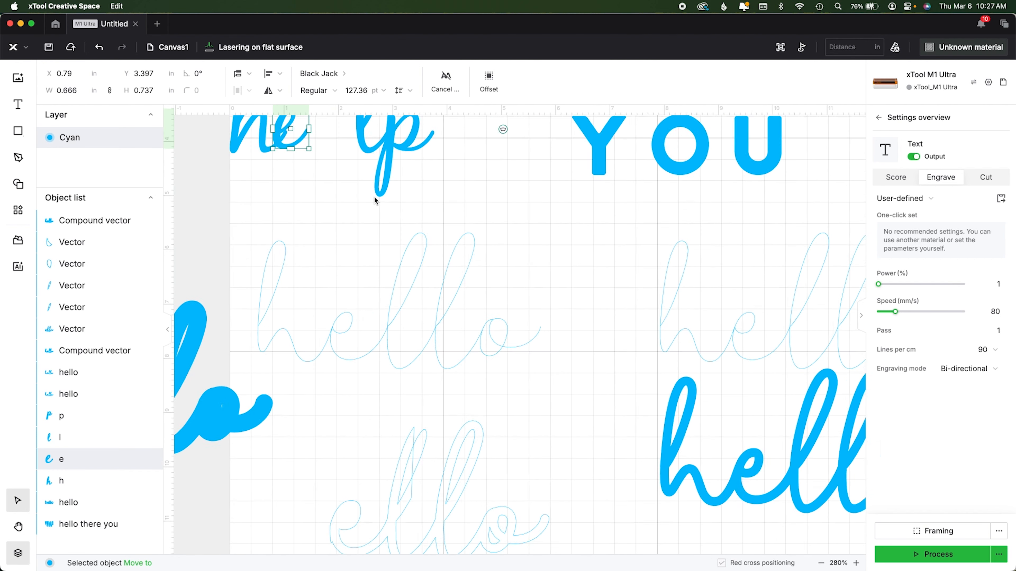
scroll(374, 196, "up", 3)
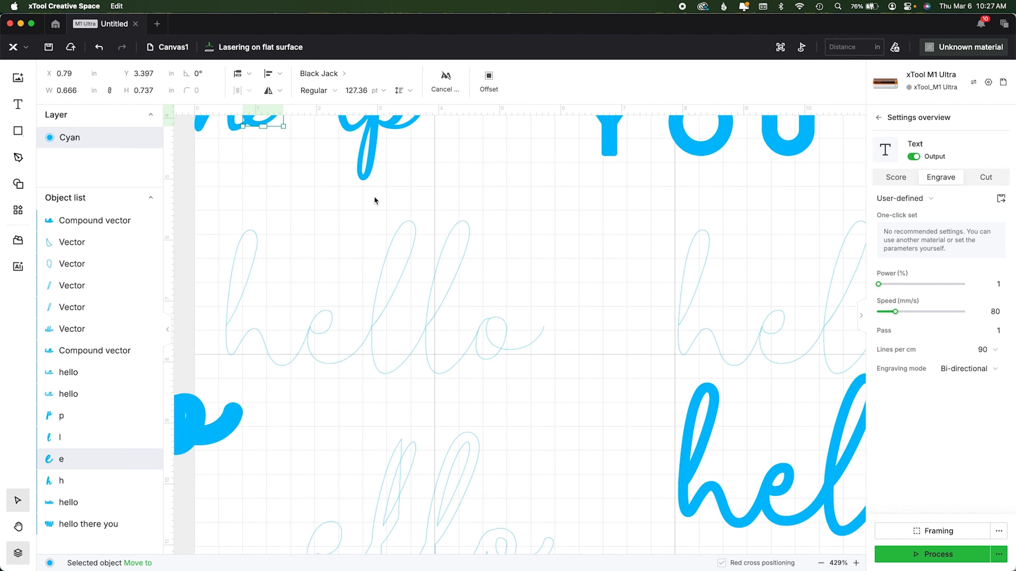
left_click_drag(239, 195, 508, 445)
left_click_drag(479, 304, 490, 301)
key("Up")
key("Up")
key("Up")
key("Left")
key("Left")
key("Left")
key("Left")
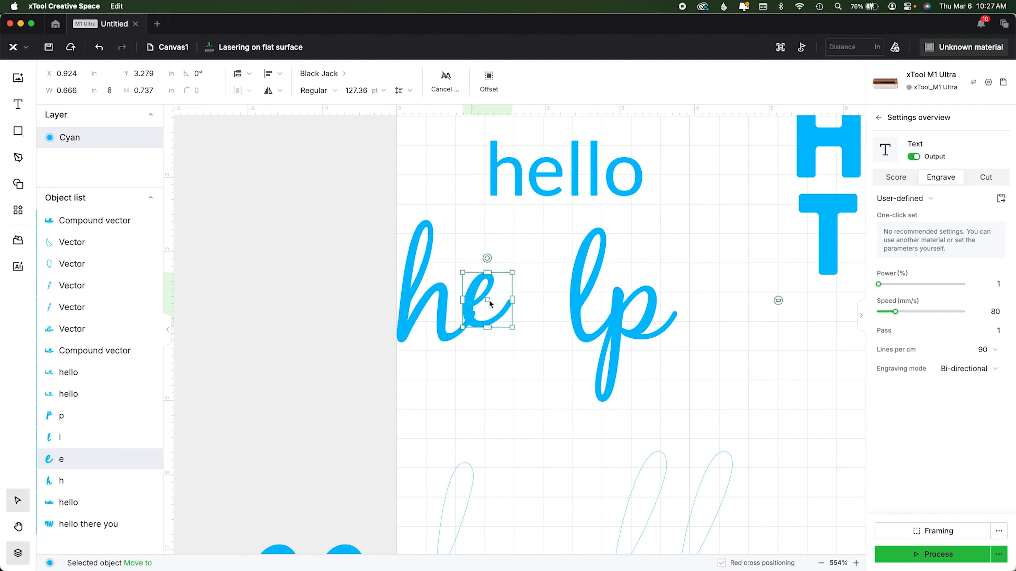
Move the l against the e and align it with the h along their bottom edges.
left_click_drag(585, 299, 521, 303)
left_click(436, 325, "shift")
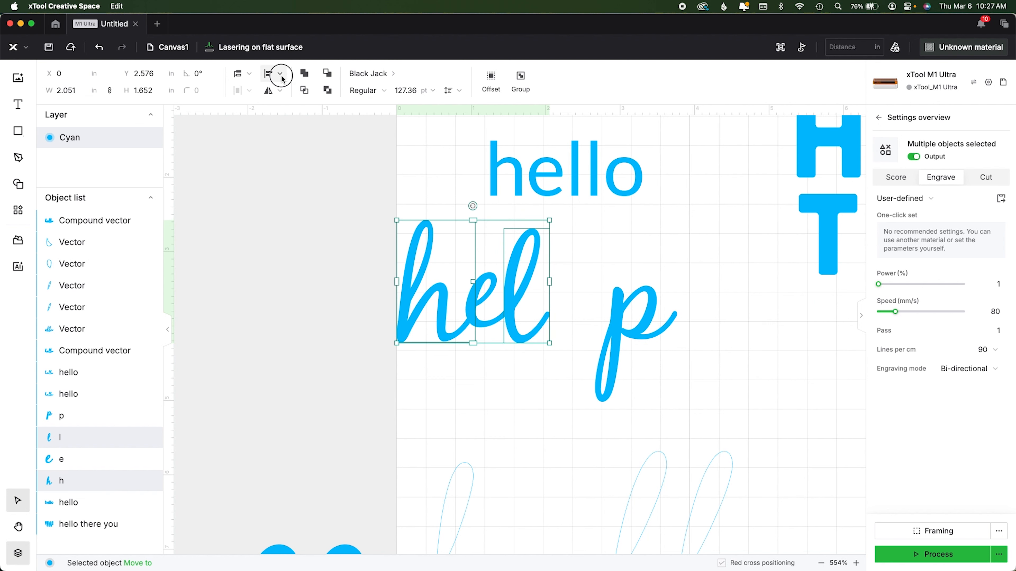
left_click(273, 73)
left_click(260, 178)
left_click(554, 386)
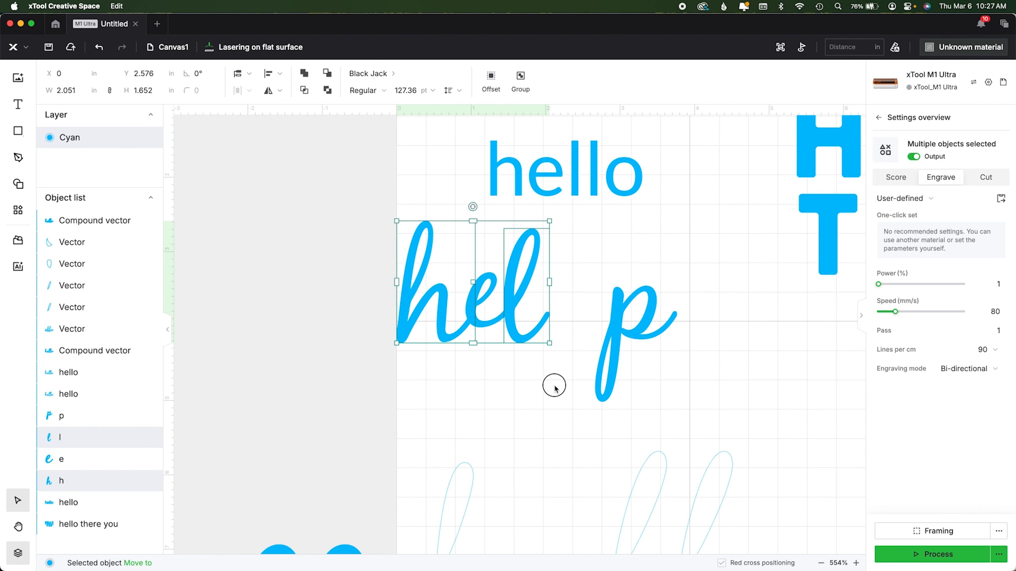
Join the p to the l by moving it to about X 1.76 in, Y 3.24 in.
left_click(556, 294)
left_click_drag(552, 286, 554, 295)
key("Down")
key("Left")
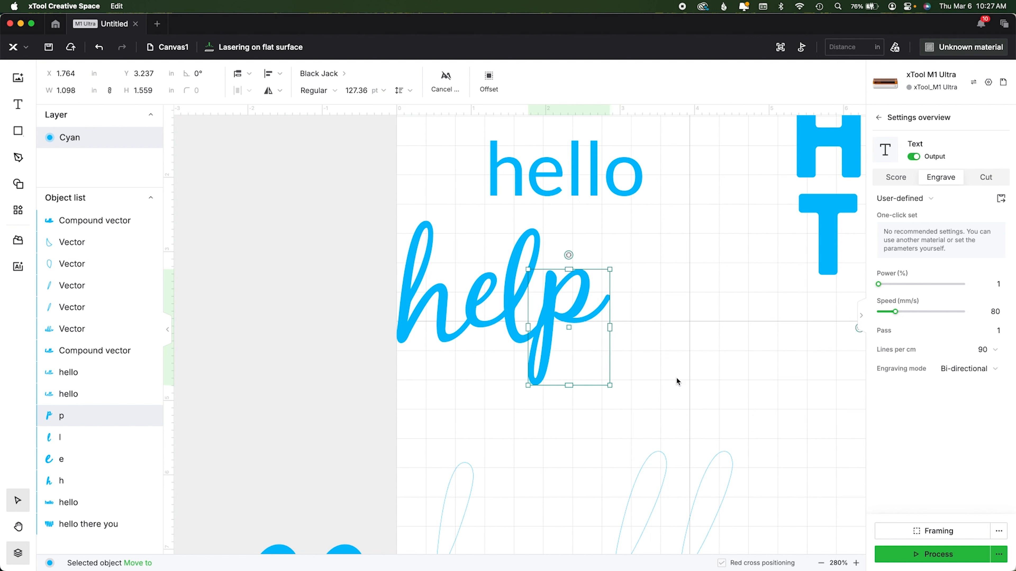
Replace the text of the split p with "lo" and reposition it beside the l.
left_click_drag(557, 320, 561, 320)
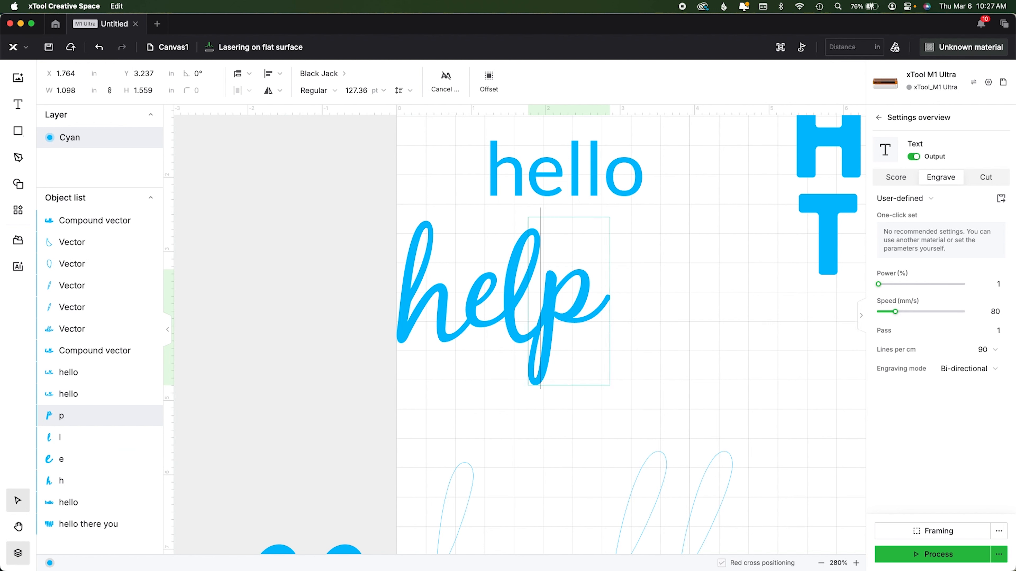
key("super+a")
type("lo")
left_click_drag(579, 297, 593, 318)
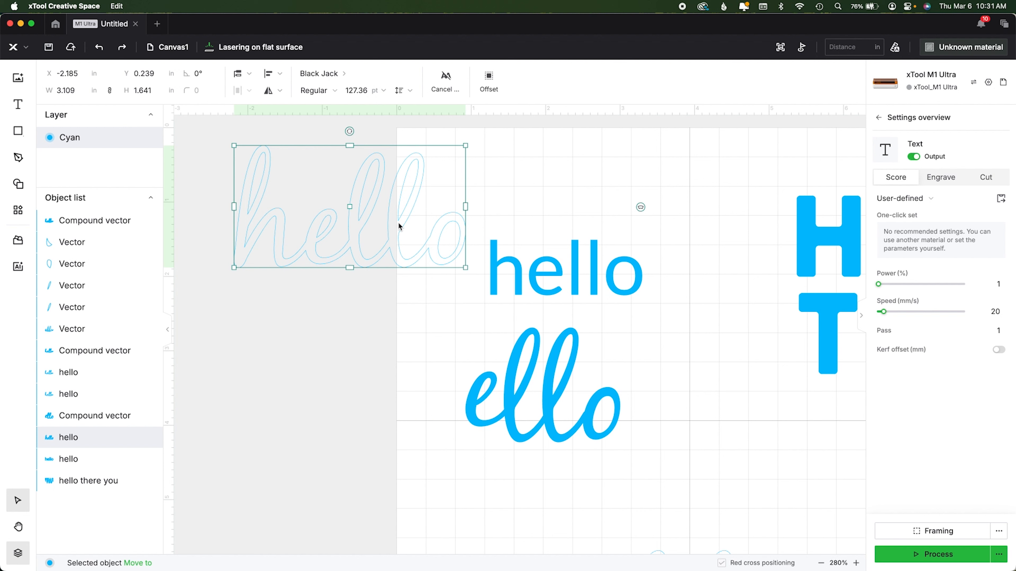
Check the text conversion options for the outlined script hello and add a blank third canvas.
right_click(390, 228)
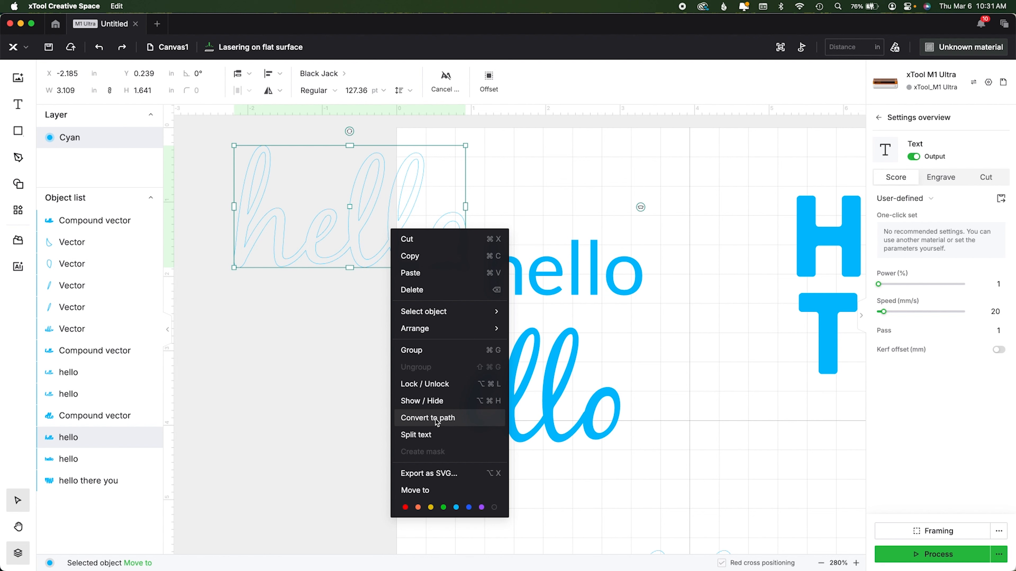
left_click(553, 217)
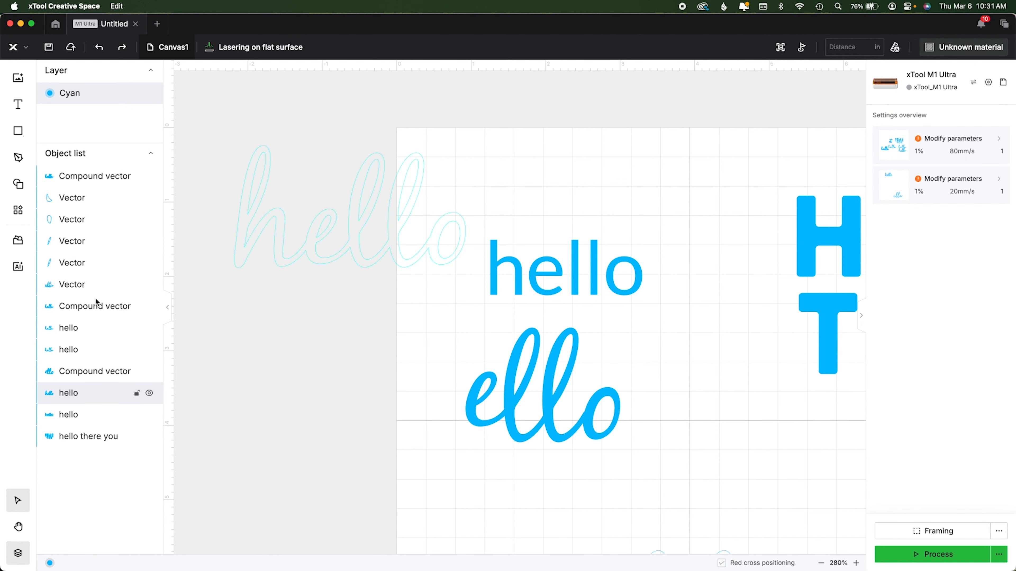
left_click(168, 47)
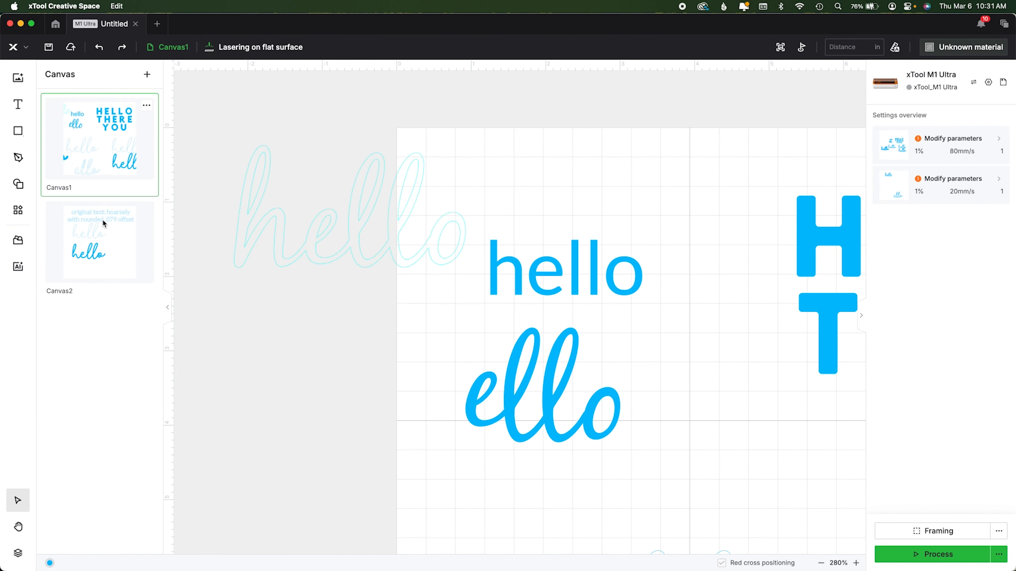
left_click(148, 74)
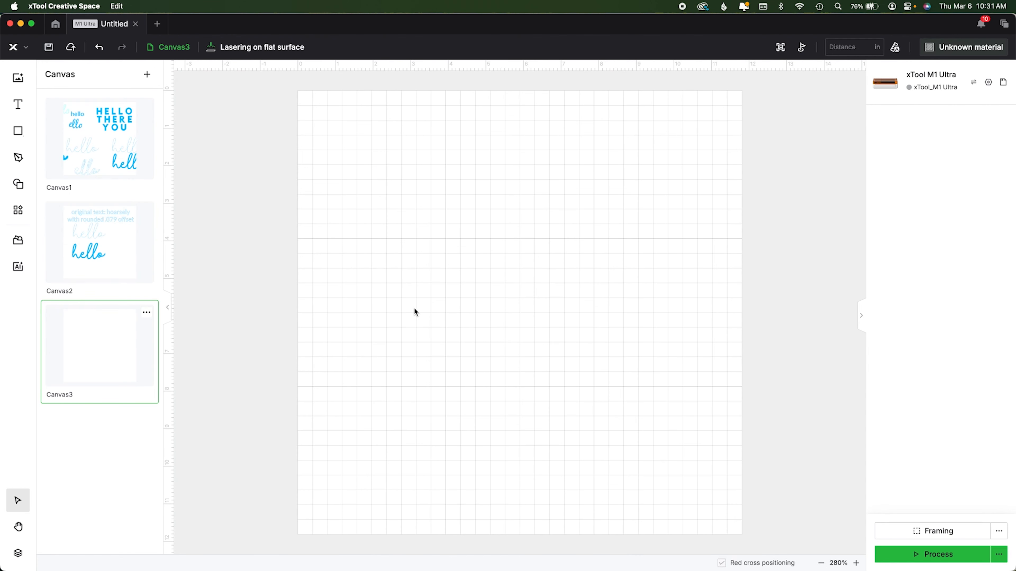
Add the text "hello" near the middle of the new canvas.
key("t")
left_click(442, 302)
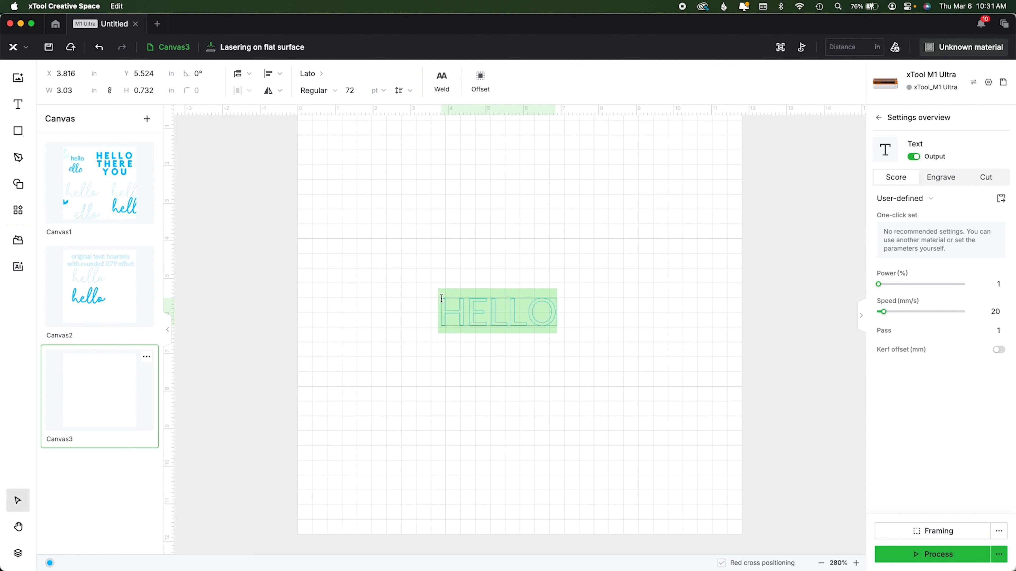
type("hello")
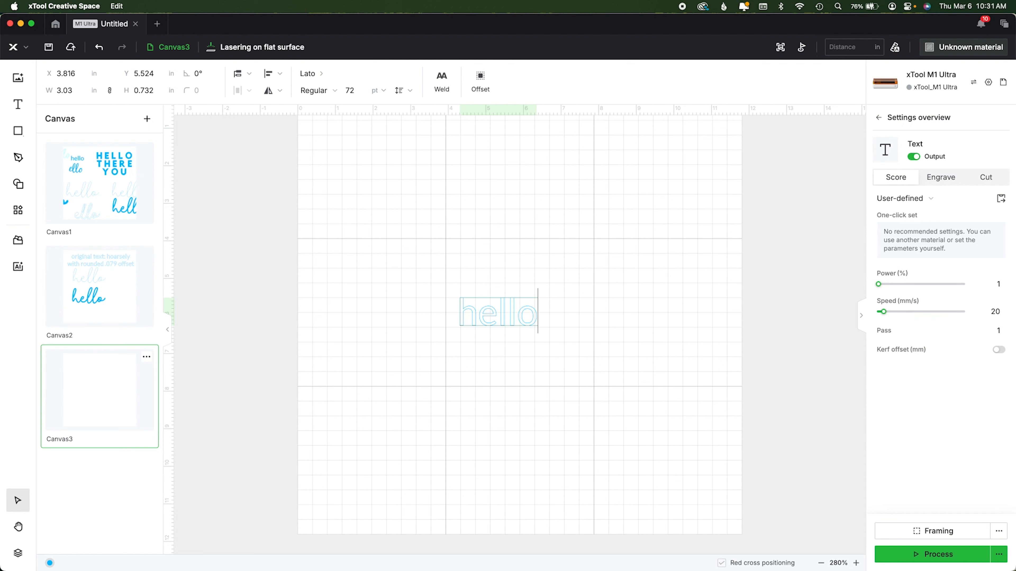
Try the Amellya Script font on the hello text, and set it to Angel Heart.
left_click(327, 76)
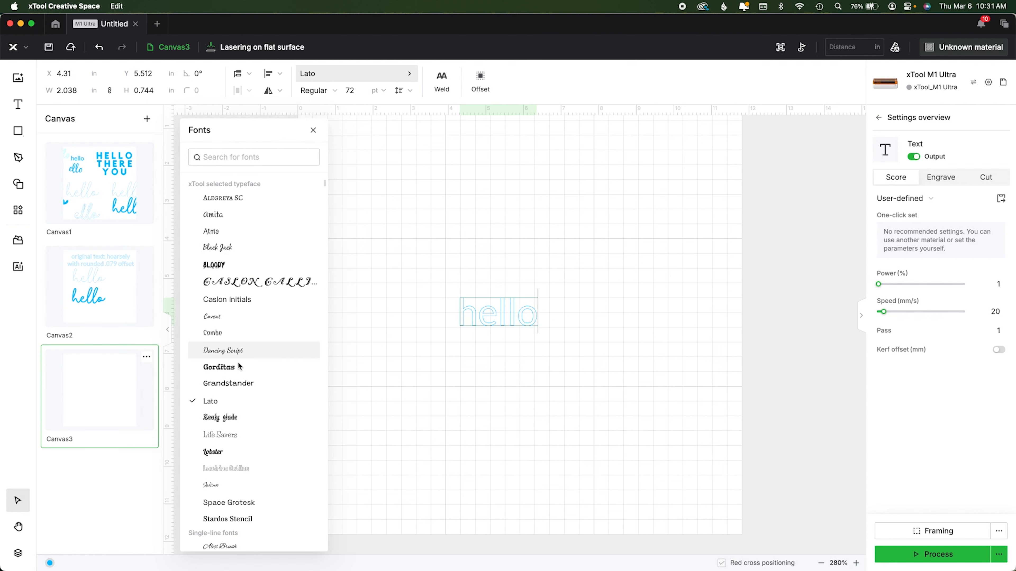
scroll(238, 374, "down", 10)
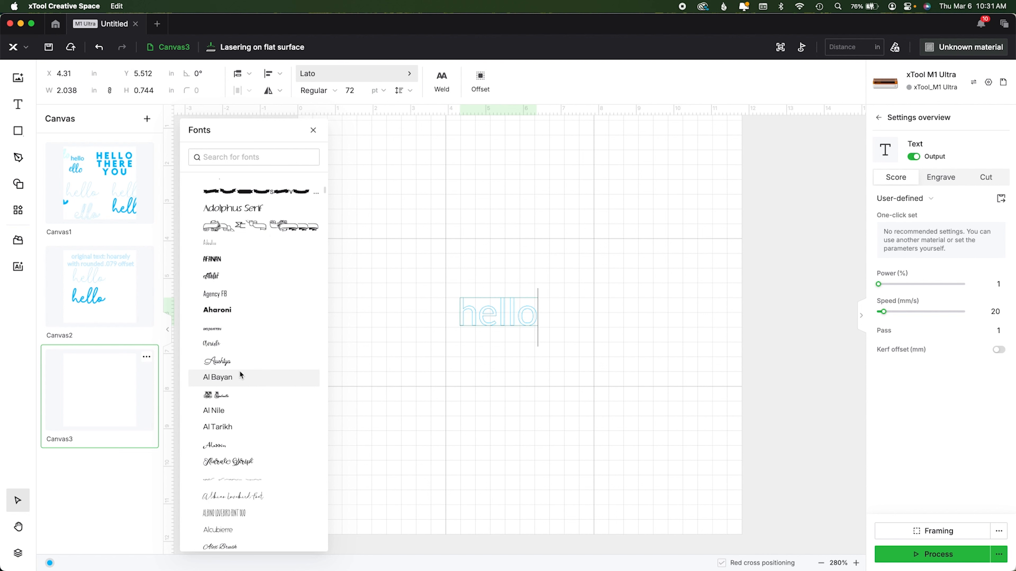
scroll(240, 374, "down", 10)
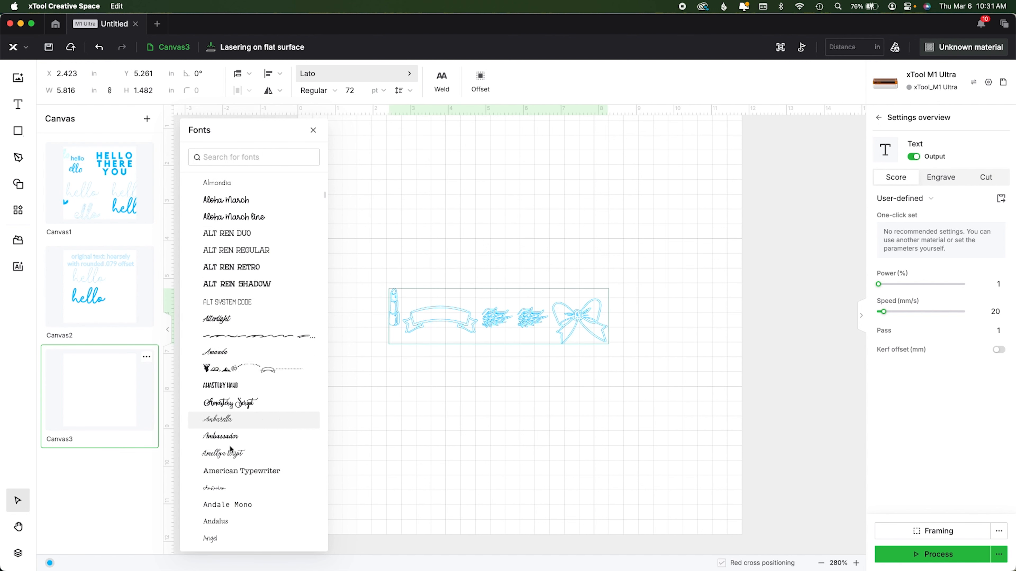
left_click(241, 454)
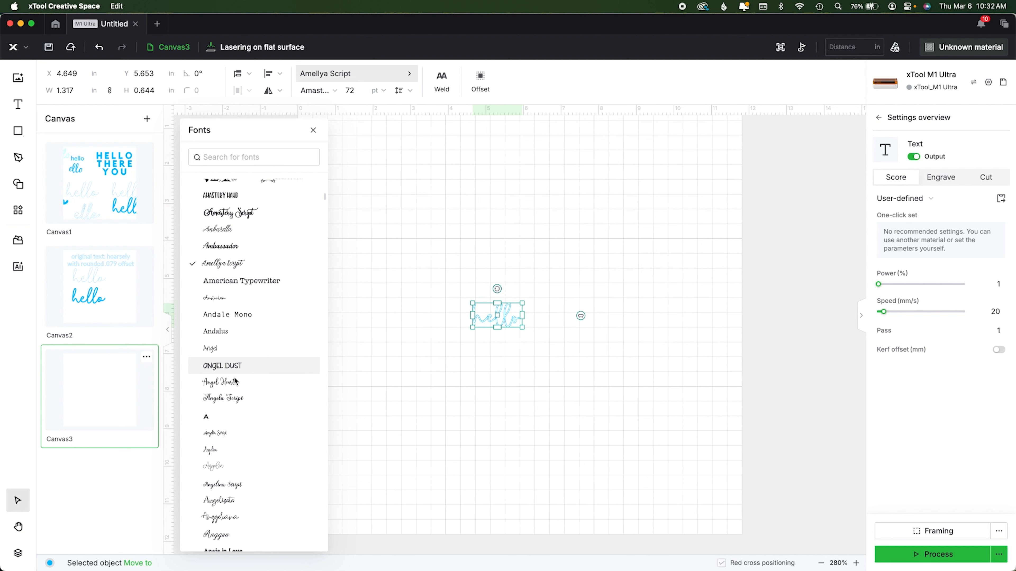
left_click(236, 382)
left_click(434, 383)
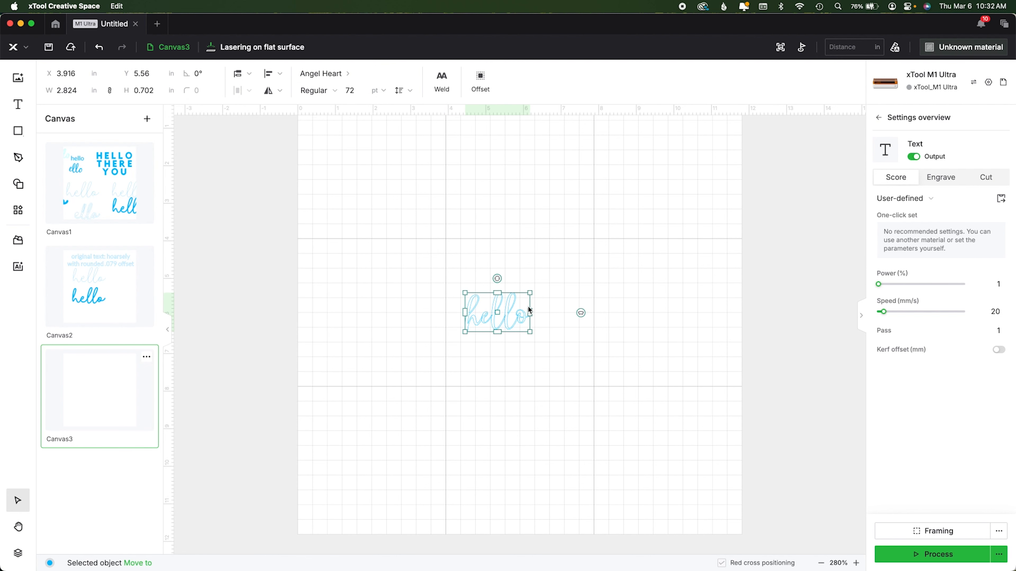
Enlarge the hello text to about 4.18 in wide by 2.51 in high.
left_click(532, 337)
left_click(529, 333)
left_click_drag(529, 333, 569, 390)
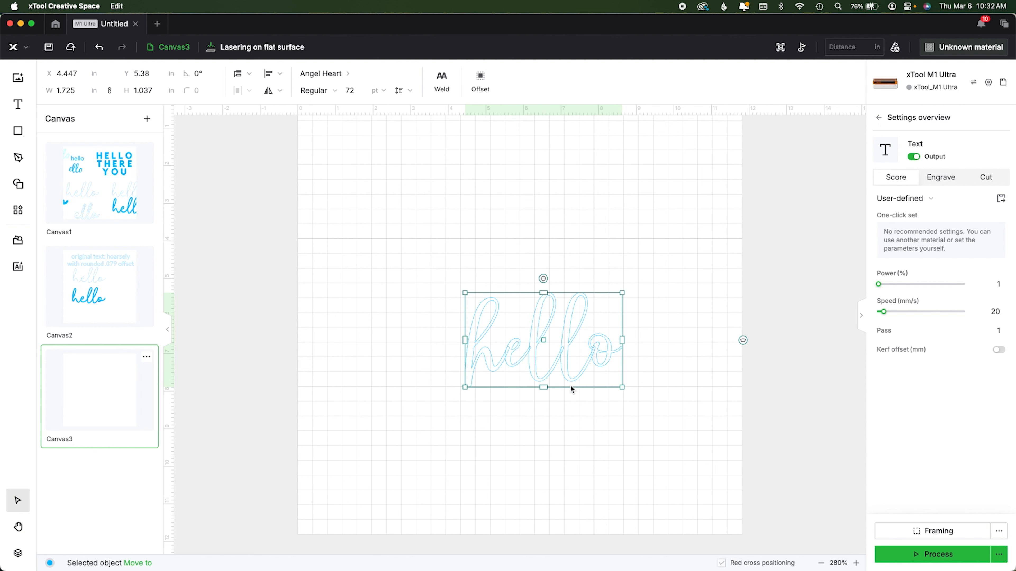
Replace hello with the person's first name and move the text to about X 2.14 in, Y 4.46 in.
double_click(559, 361)
type("A")
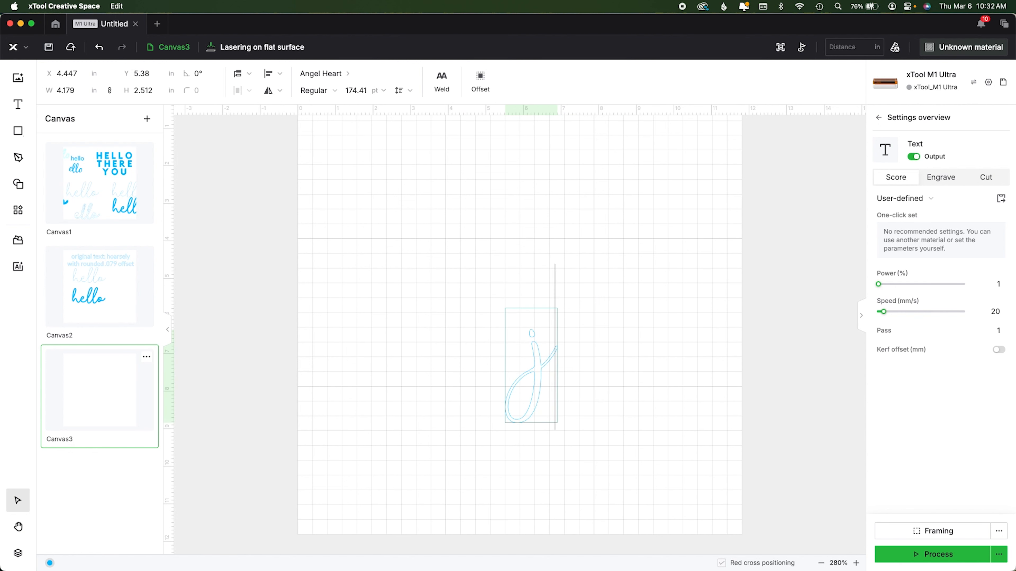
type("manda")
key("Escape")
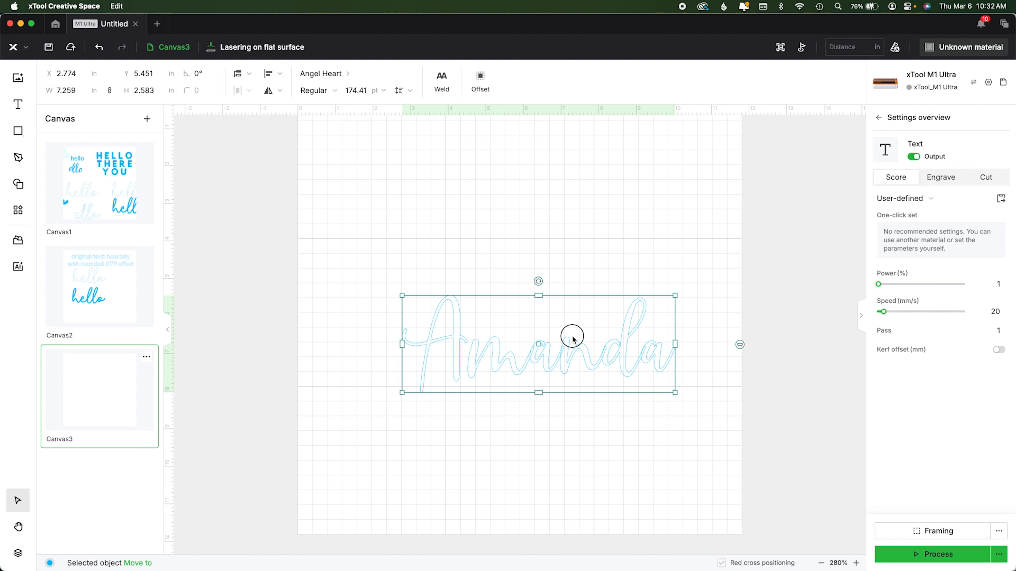
left_click_drag(572, 336, 548, 298)
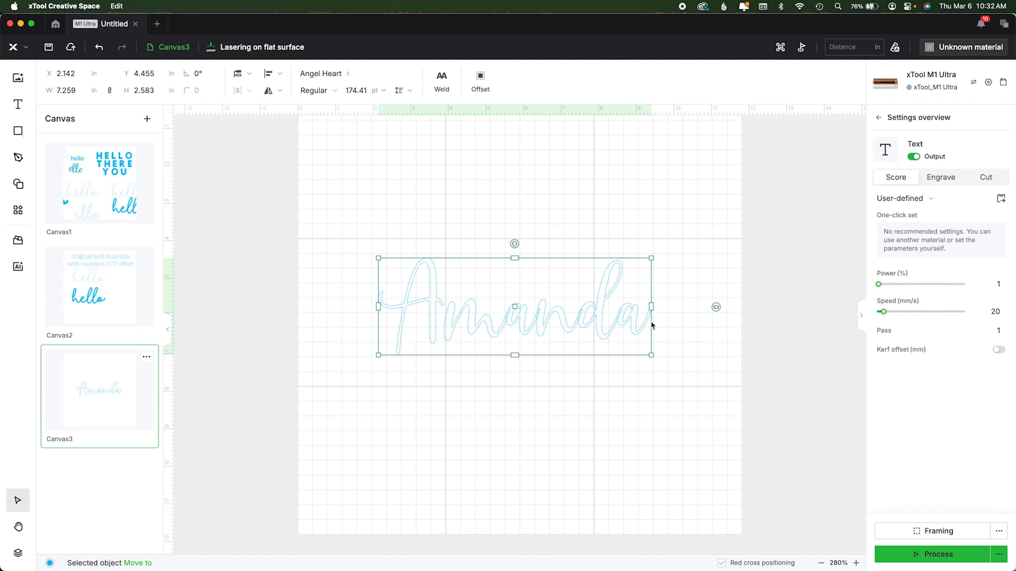
Split the name into separate letters and move its capital toward the next letter, at about X 2.32 in, Y 4.52 in.
right_click(641, 325)
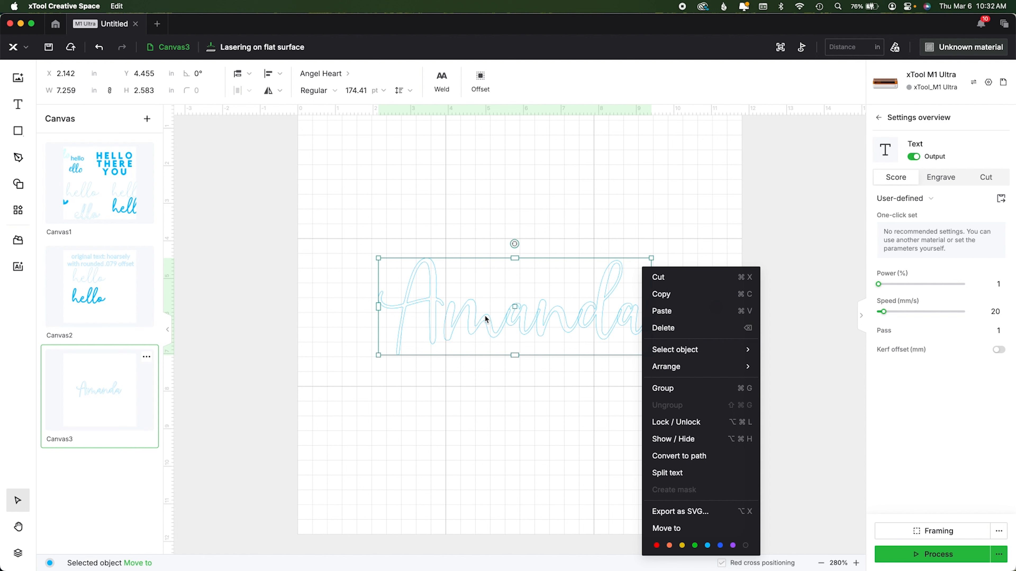
left_click(665, 475)
left_click(426, 301)
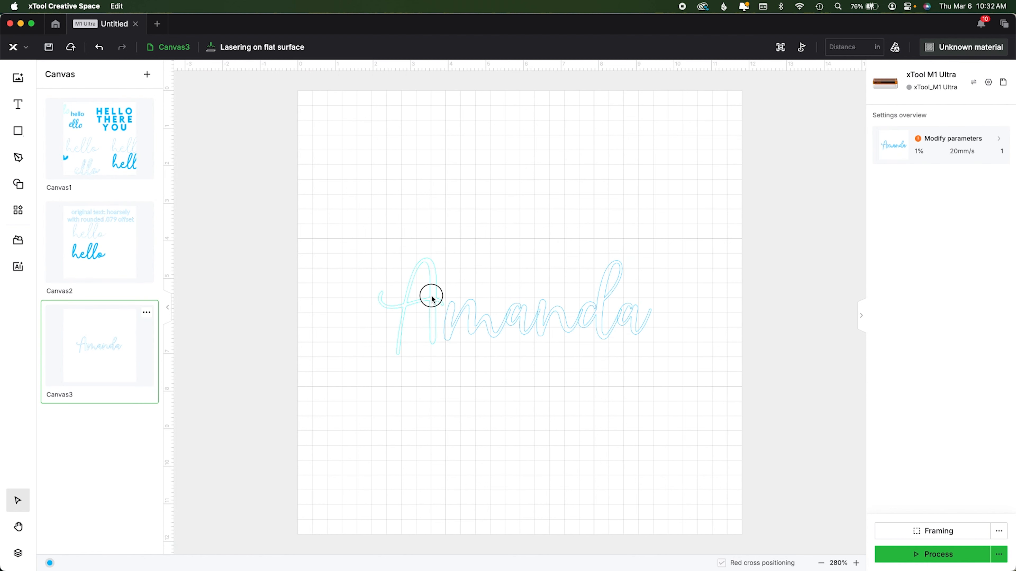
left_click(432, 295)
left_click_drag(438, 295, 436, 306)
key("Left")
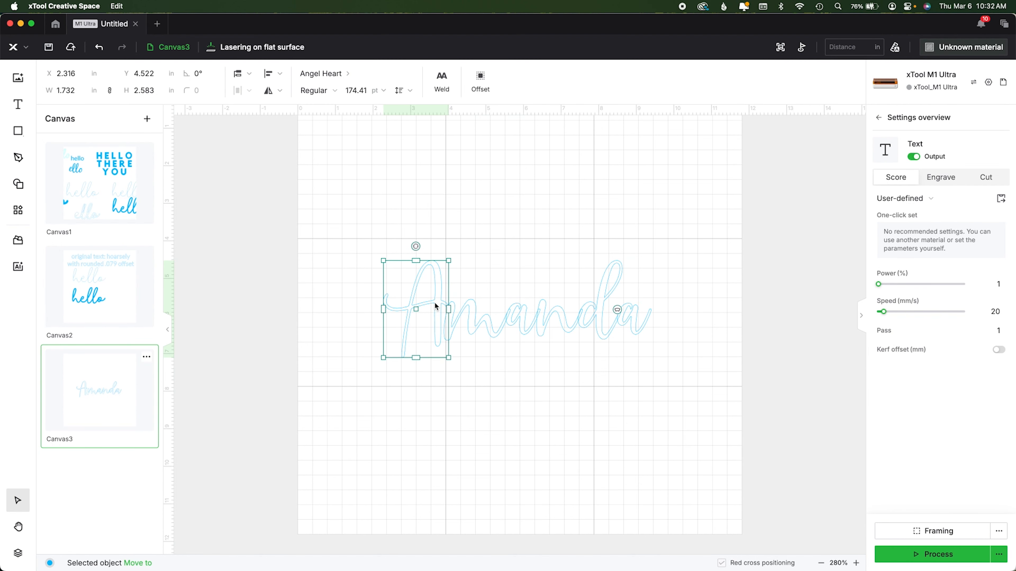
Nudge the name's capital letter toward the second letter, to about X 2.32 in, so their strokes overlap.
key("super+equal")
left_click(402, 298)
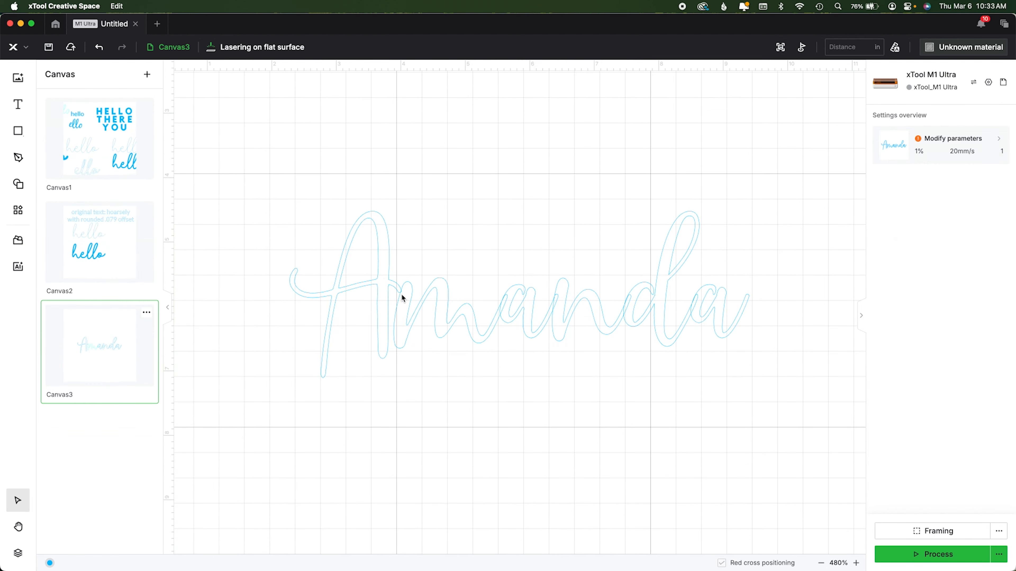
left_click(383, 284)
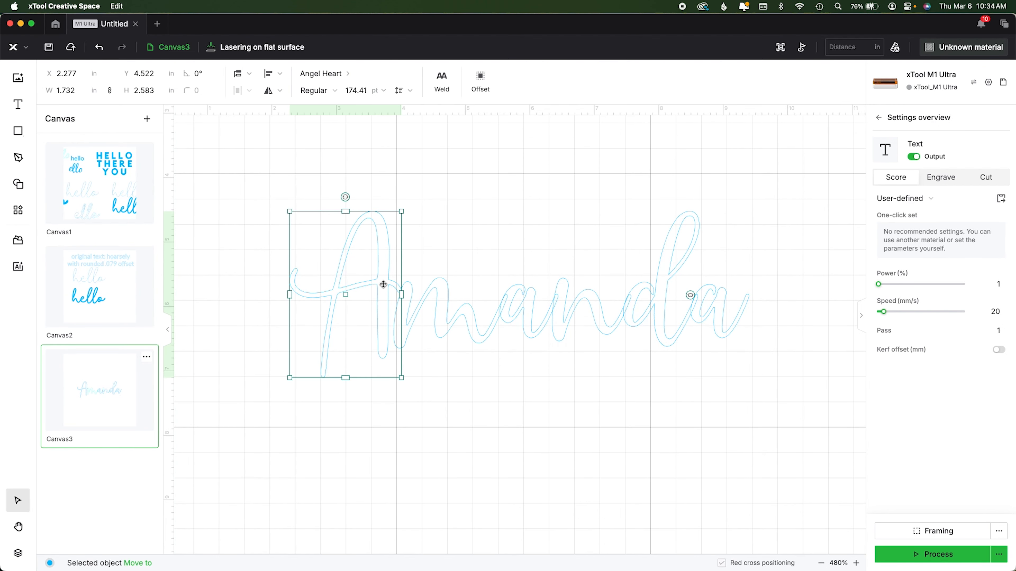
key("Right")
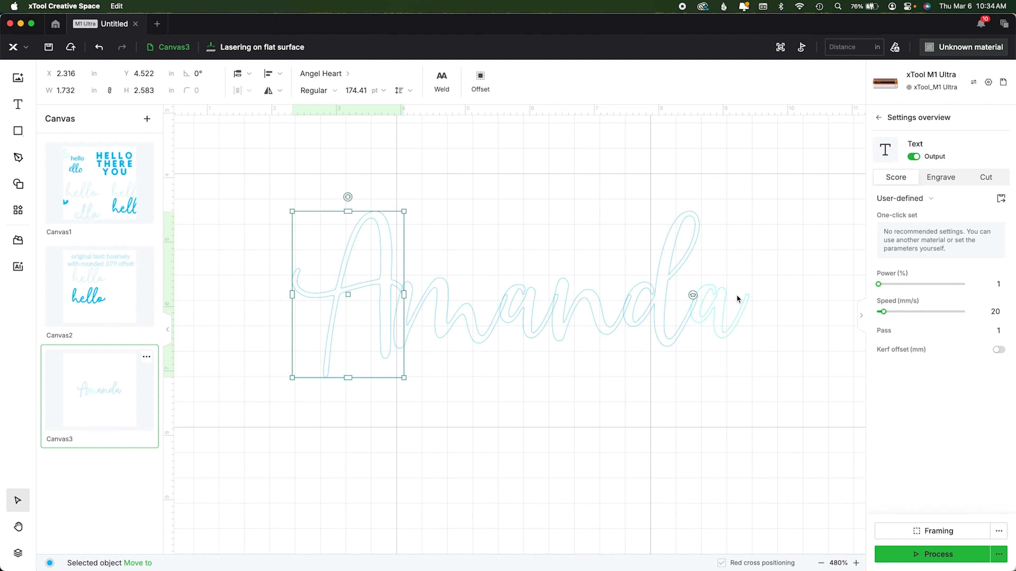
Unite all the separate letters of the name into one compound vector.
left_click_drag(794, 234, 336, 356)
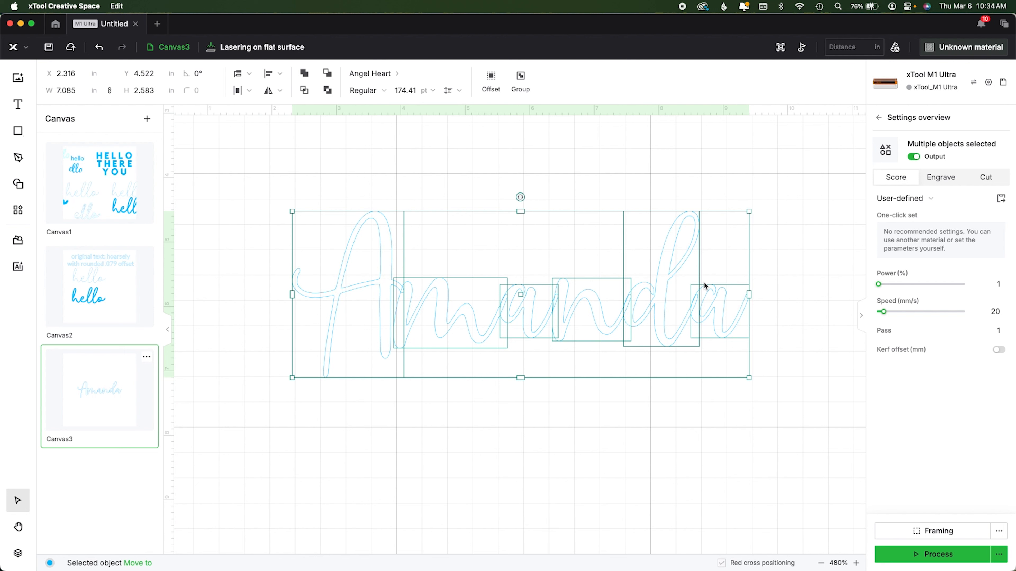
left_click(707, 329)
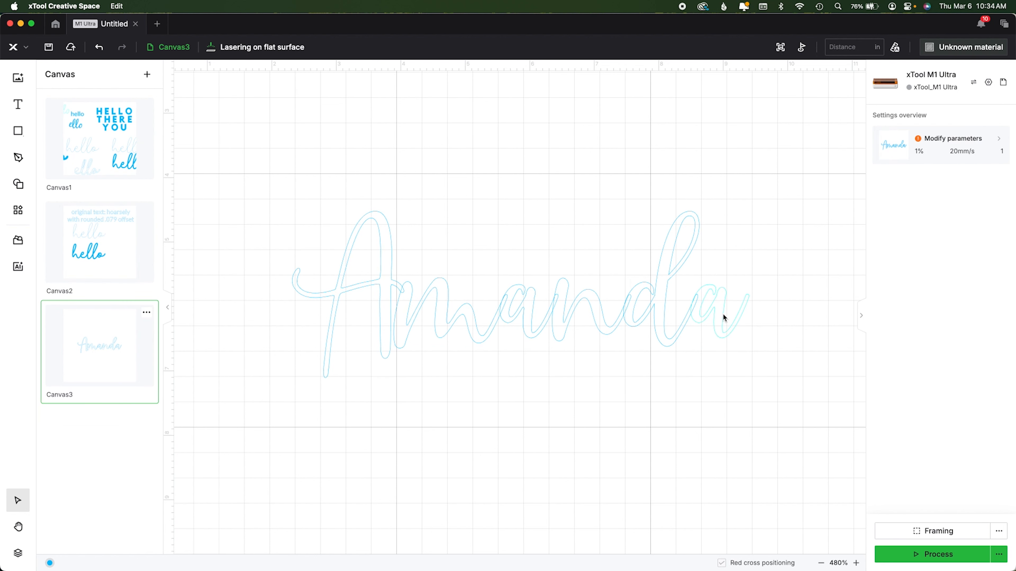
left_click(724, 318)
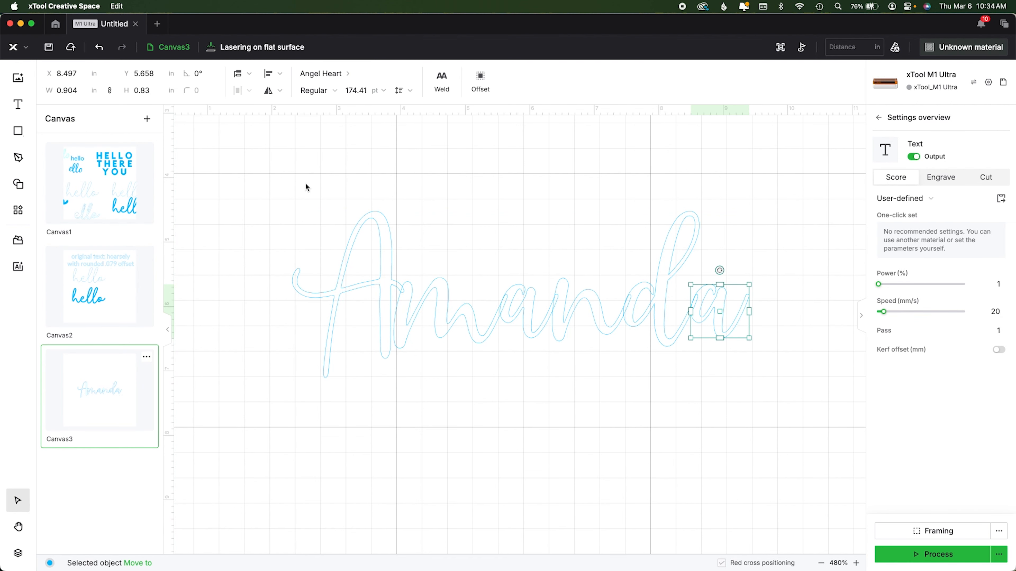
left_click_drag(305, 182, 760, 342)
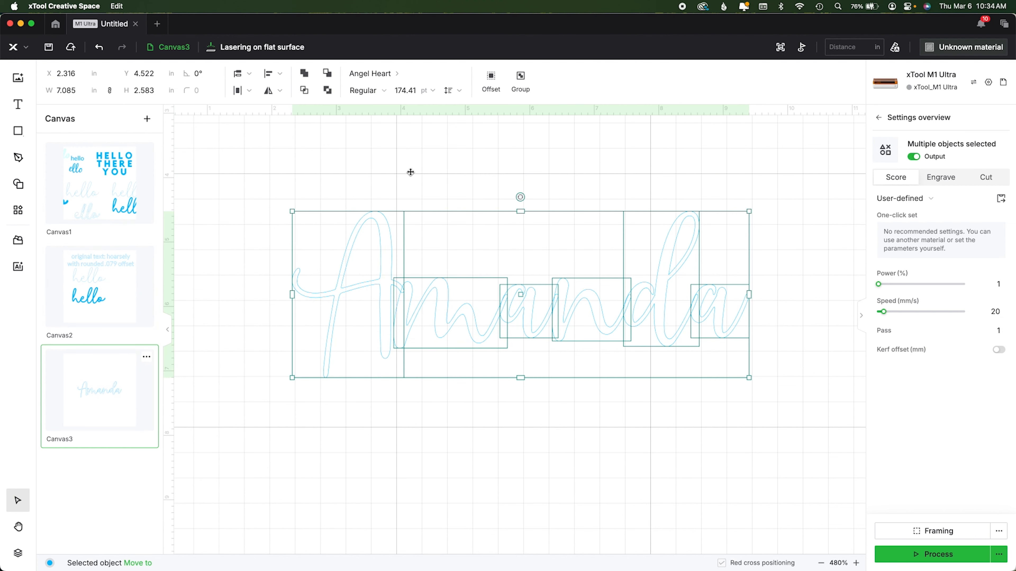
left_click(303, 74)
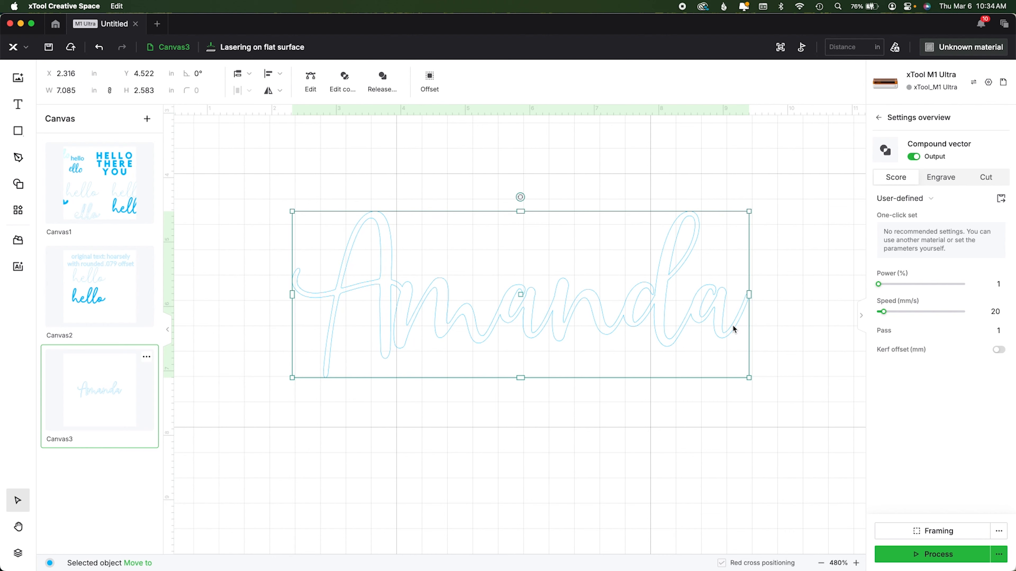
Draw a circle about 10.17 in across around the name.
key("super+0")
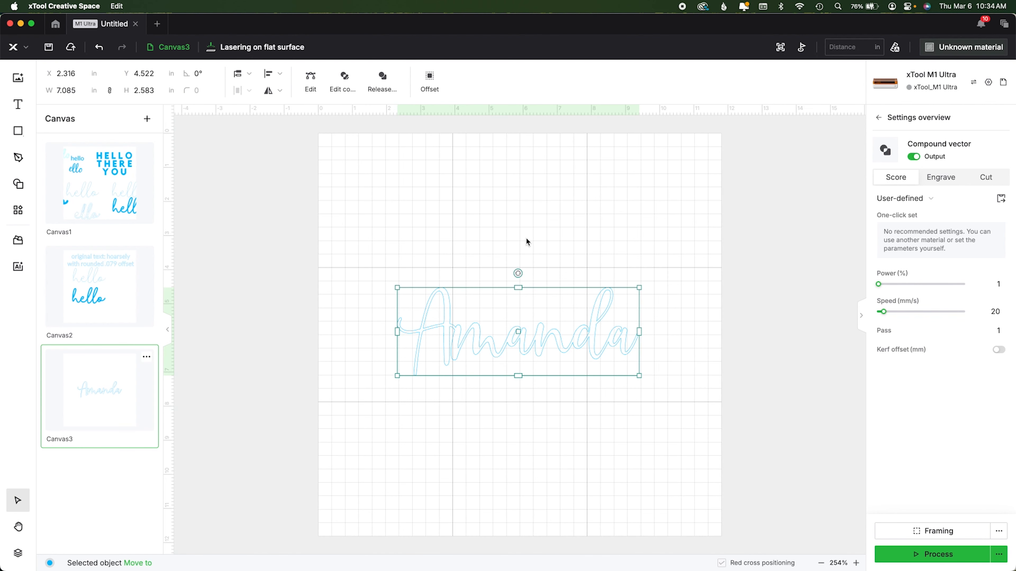
key("c")
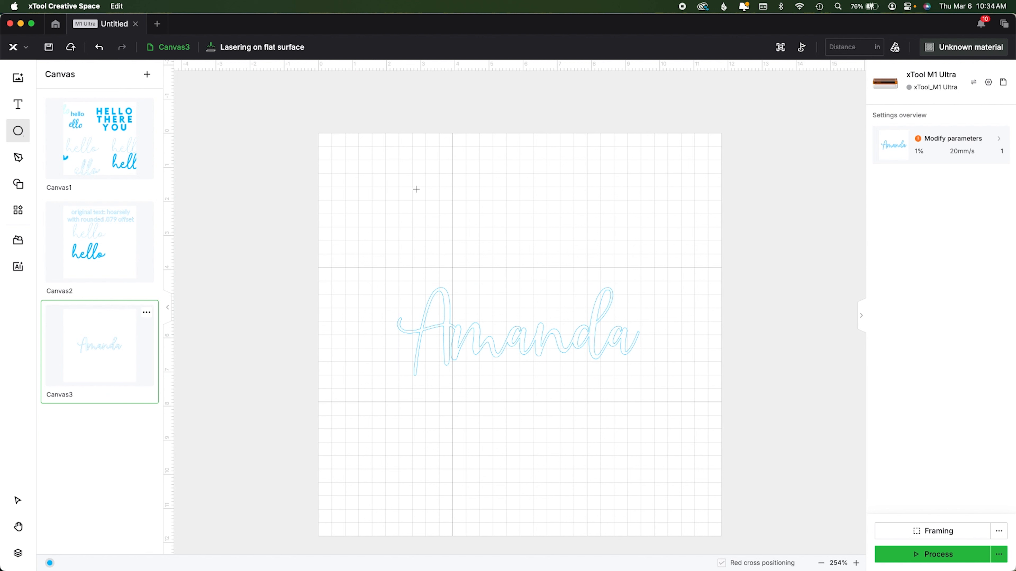
mouse_move(10, 130)
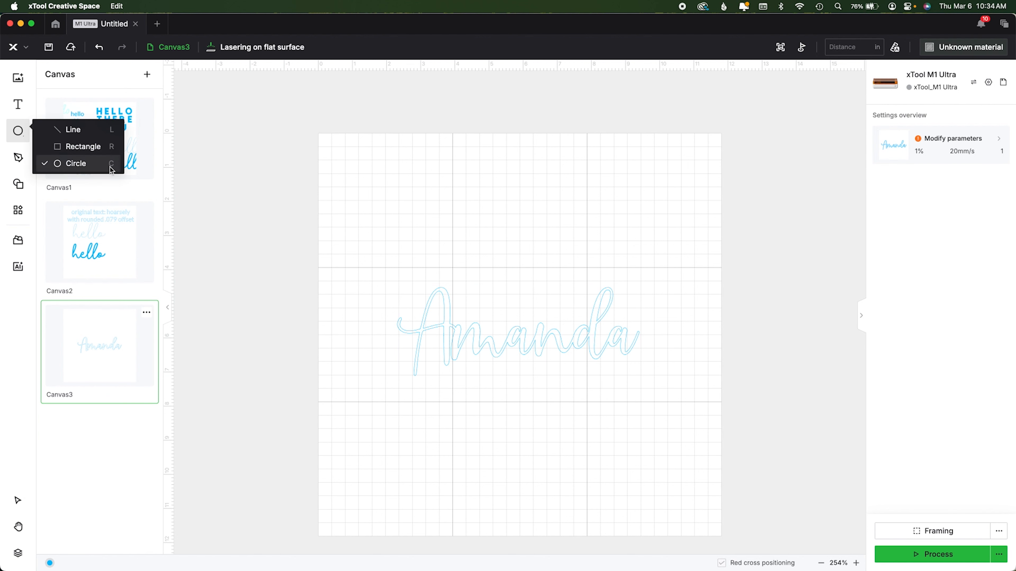
left_click_drag(346, 184, 696, 506)
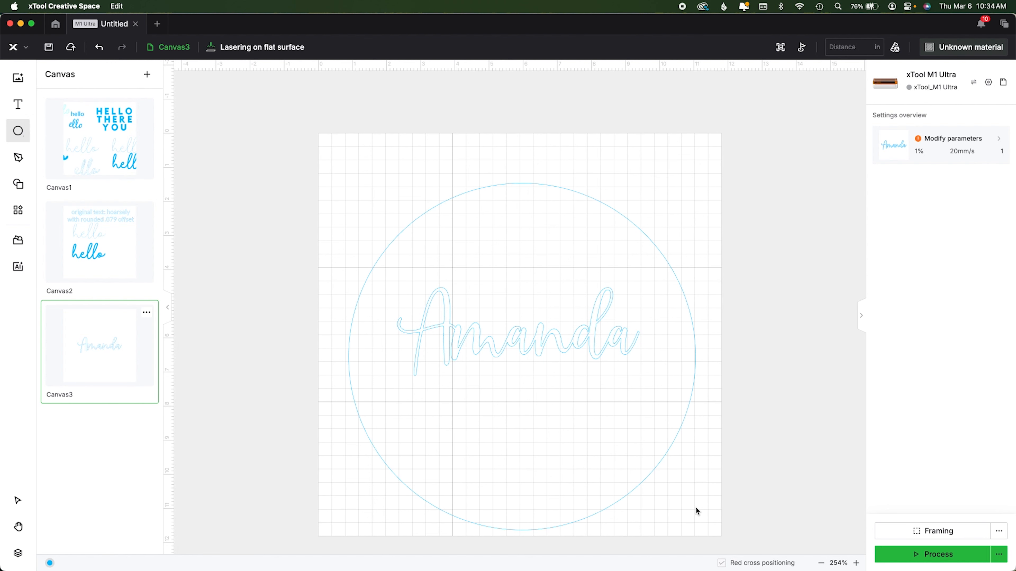
Duplicate the circle and shrink the copy slightly to form an inner circle.
left_click(669, 264)
key("super+d")
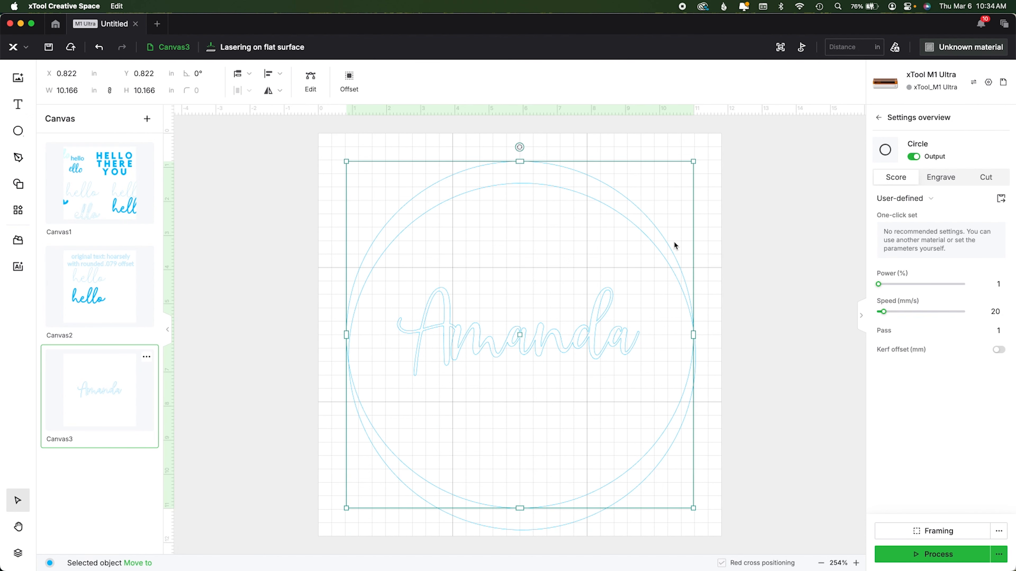
left_click_drag(694, 161, 646, 215)
Center the two circles on each other and scale them together to about 7.82 in across, around the name.
left_click_drag(482, 147, 577, 239)
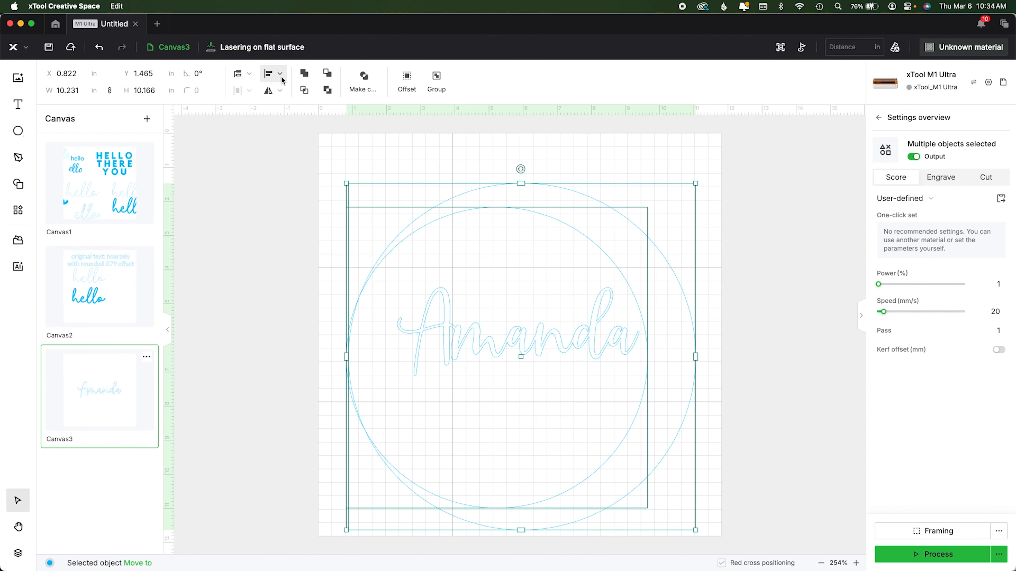
left_click(281, 79)
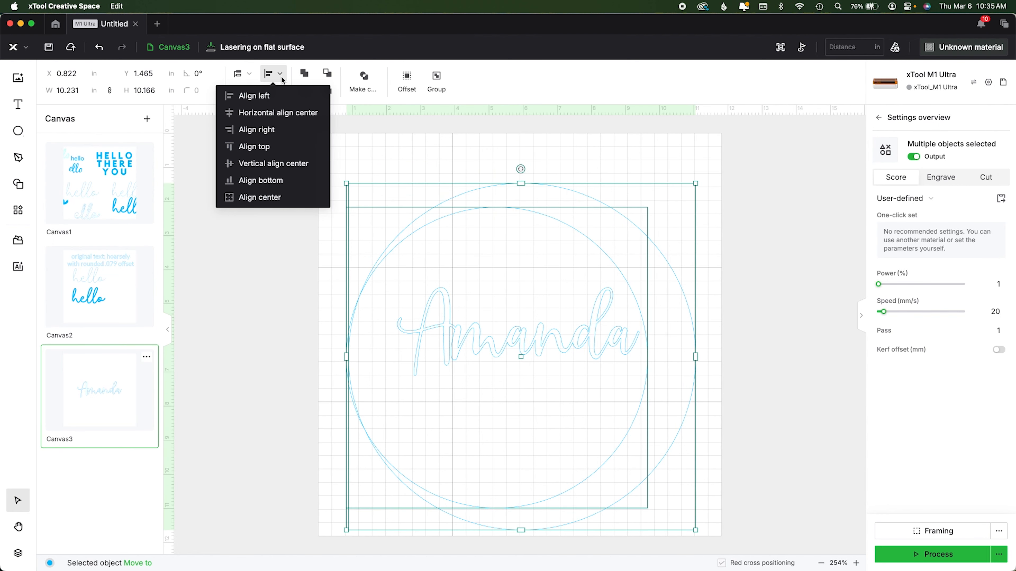
left_click(271, 202)
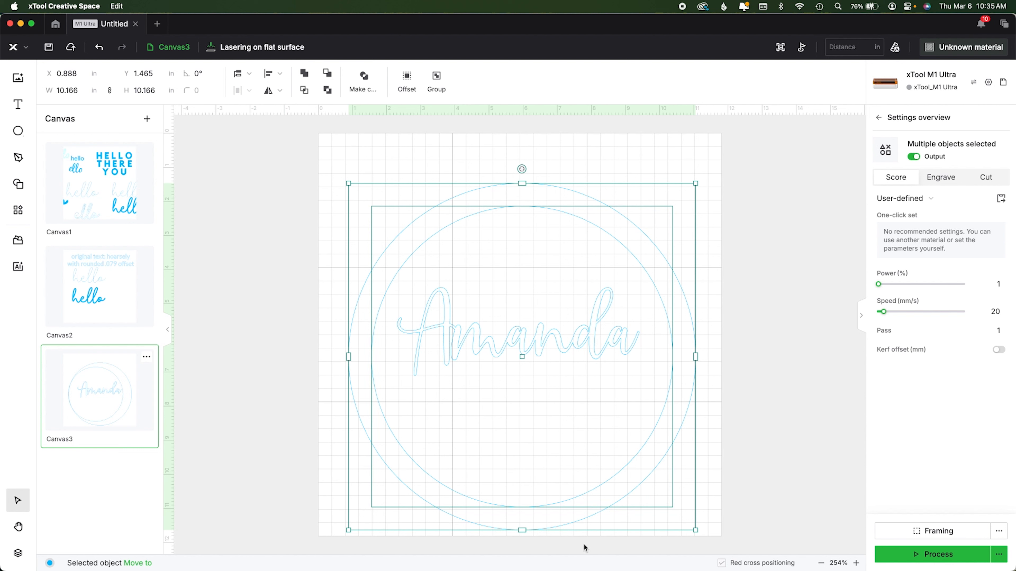
left_click_drag(684, 522, 594, 420)
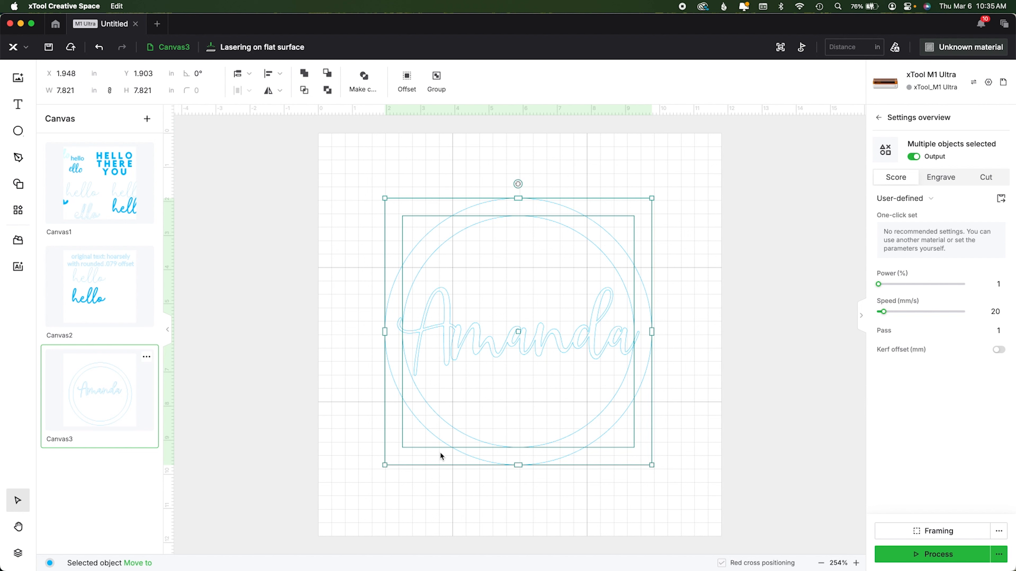
Subtract the inner circle from the outer one and set the resulting ring to Engrave.
left_click(732, 227)
left_click_drag(490, 158, 537, 230)
left_click(327, 74)
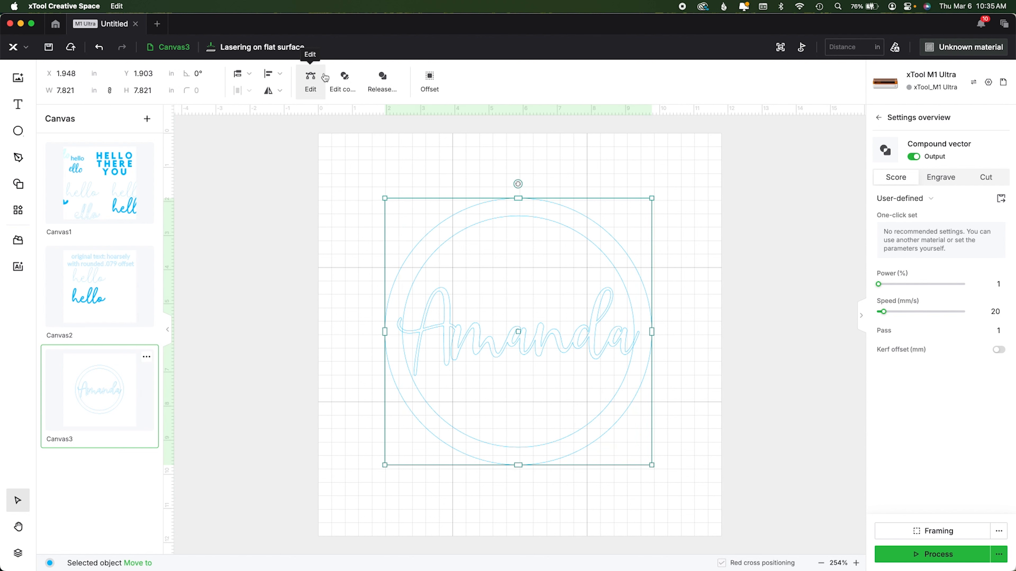
left_click(931, 180)
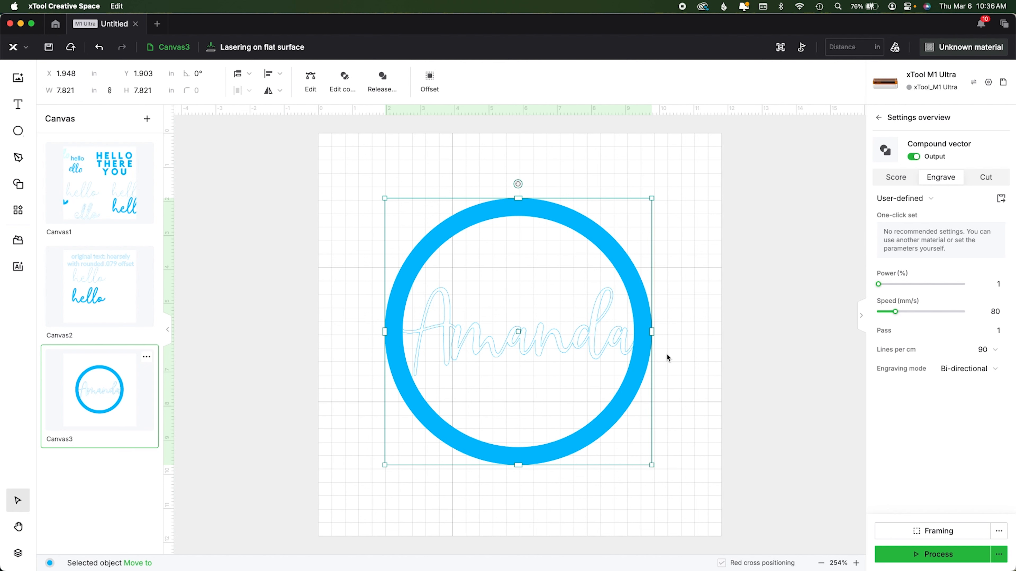
Show the layer and object list and reorder the name's compound vector above the ring.
left_click(576, 348)
left_click(575, 346)
left_click(18, 554)
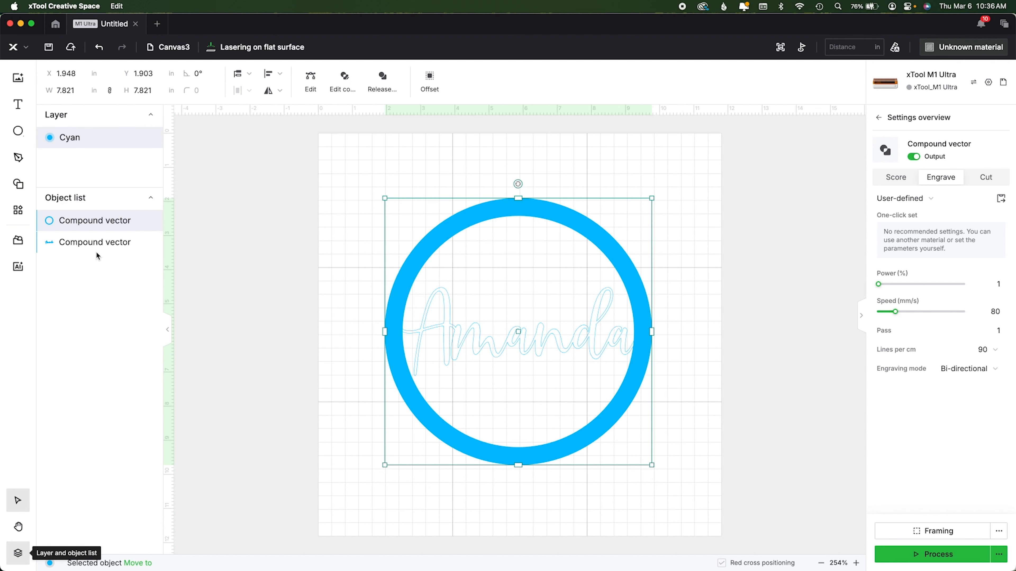
left_click_drag(93, 245, 87, 205)
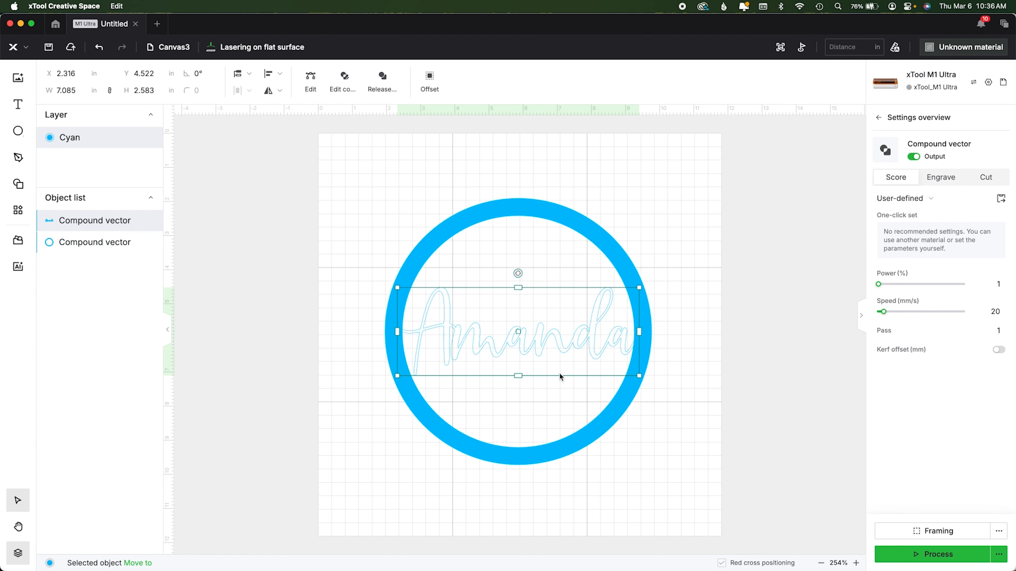
Move the name up and slightly left inside the ring, to about X 2.12 in, Y 3.58 in.
left_click(520, 334)
left_click_drag(520, 334, 512, 331)
key("Up")
key("Up")
key("Up")
key("Up")
key("Up")
key("Up")
key("Up")
key("Up")
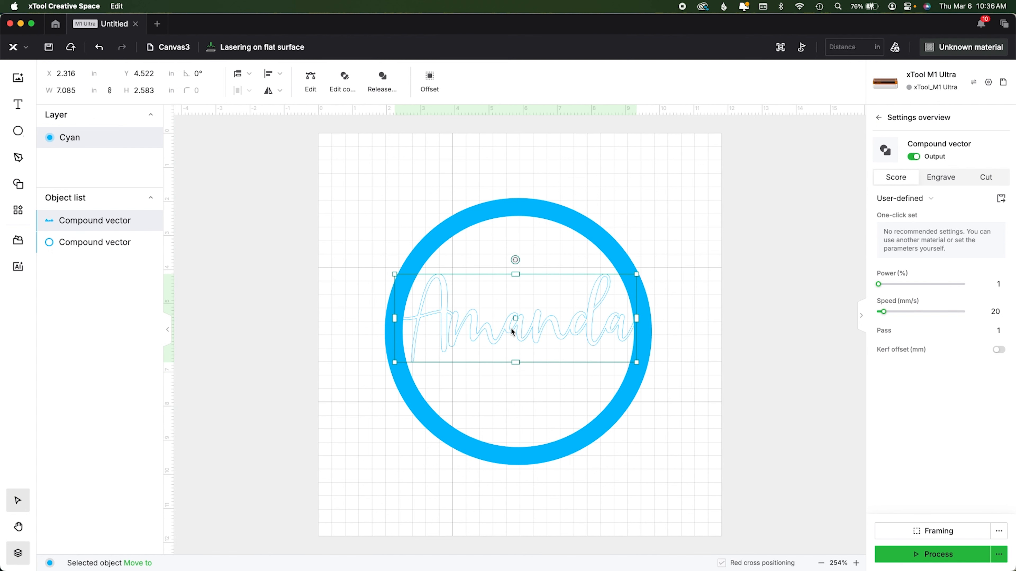
key("Up")
key("Up")
key("Up")
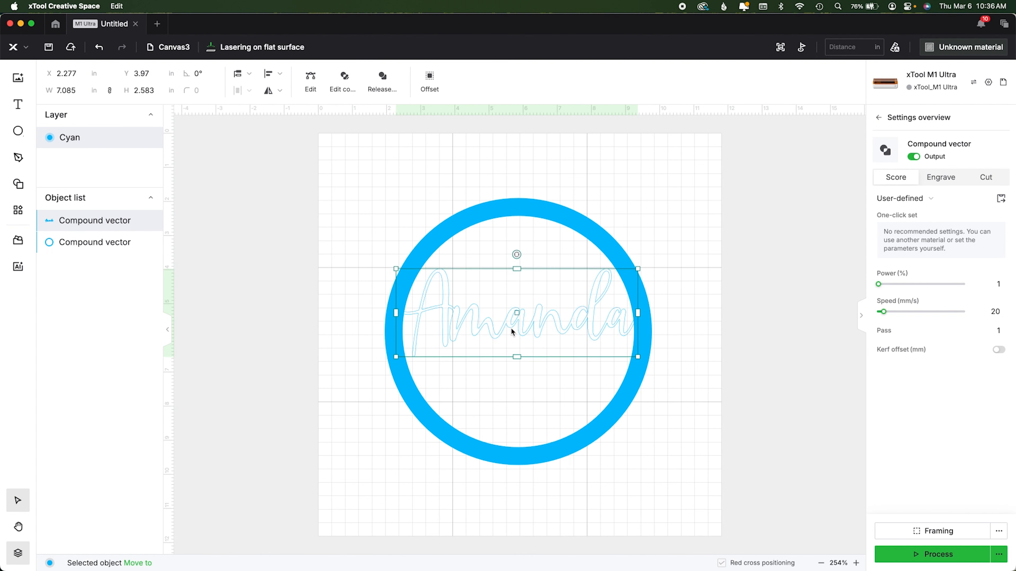
key("Up")
key("Up")
key("Up")
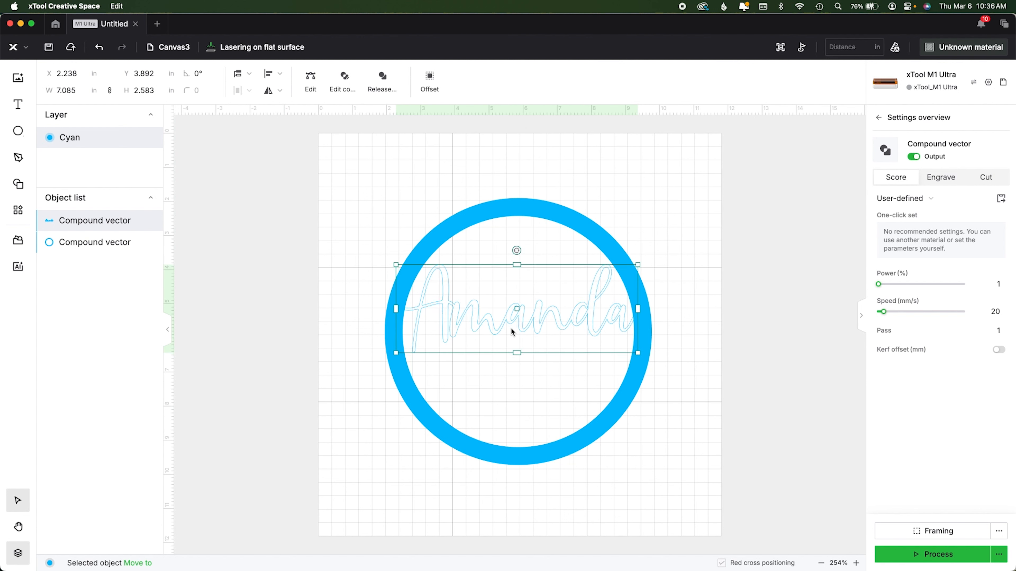
key("Up")
key("Up")
key("Up")
key("Up")
key("Up")
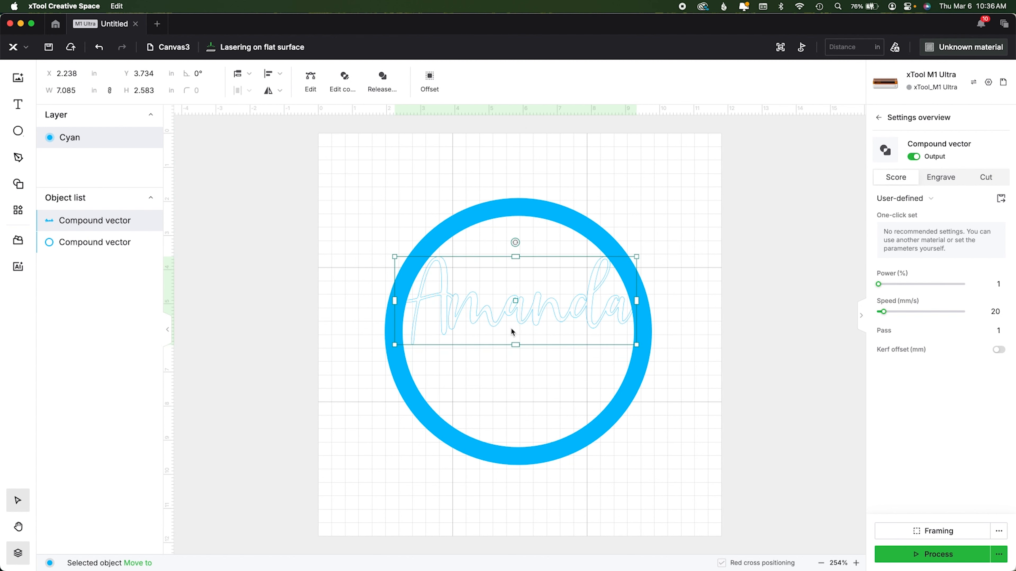
key("Up")
key("Left")
key("Left")
key("Left")
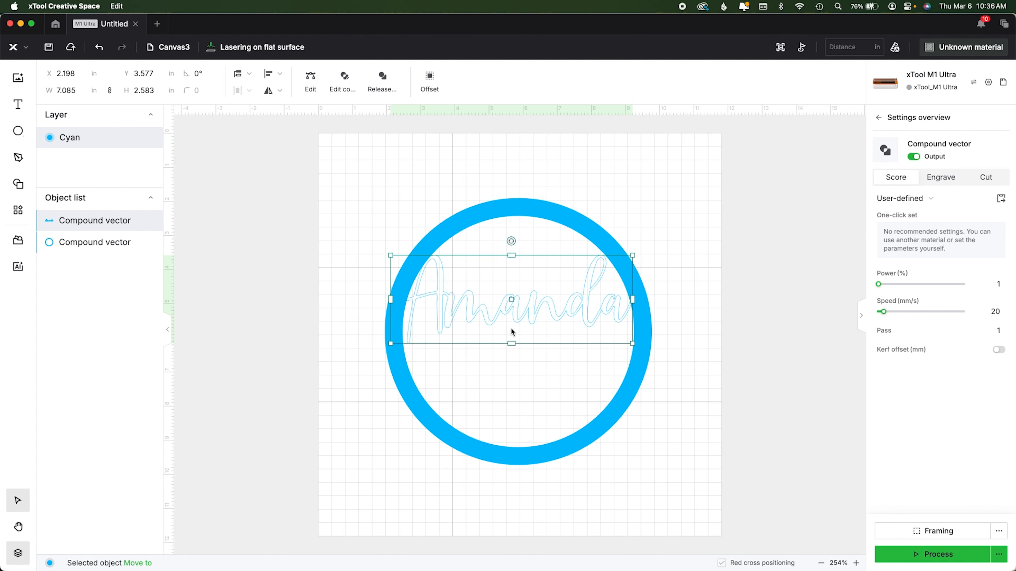
Enlarge the name to about 7.17 in wide by 2.62 in high, and unite it with the ring.
left_click_drag(632, 255, 633, 257)
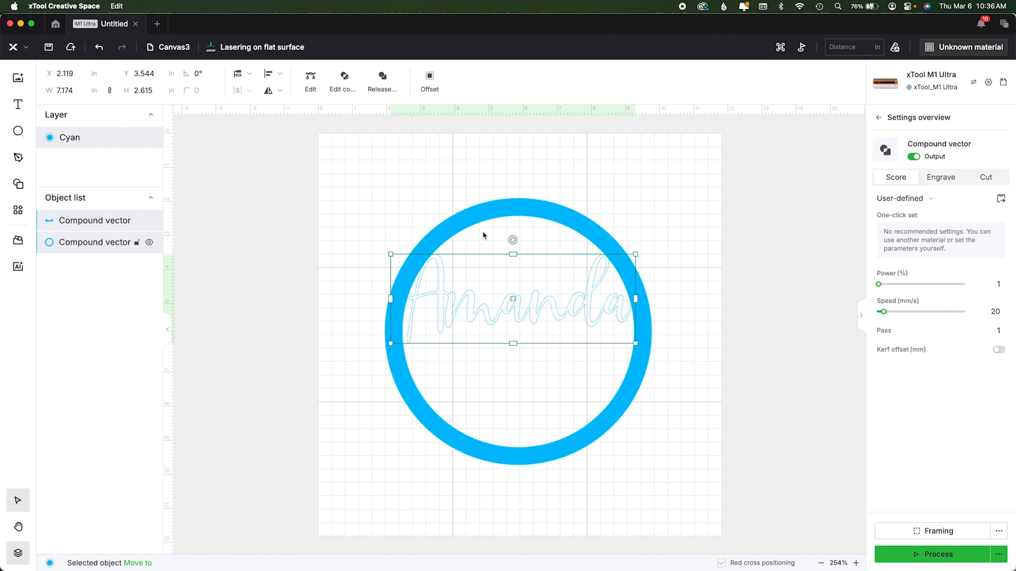
left_click(484, 216, "shift")
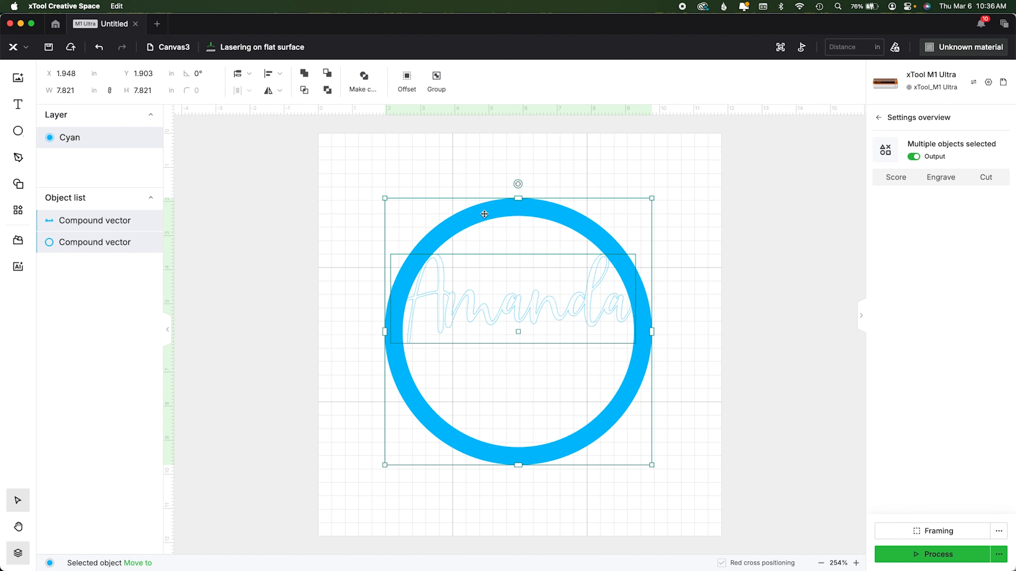
left_click(304, 75)
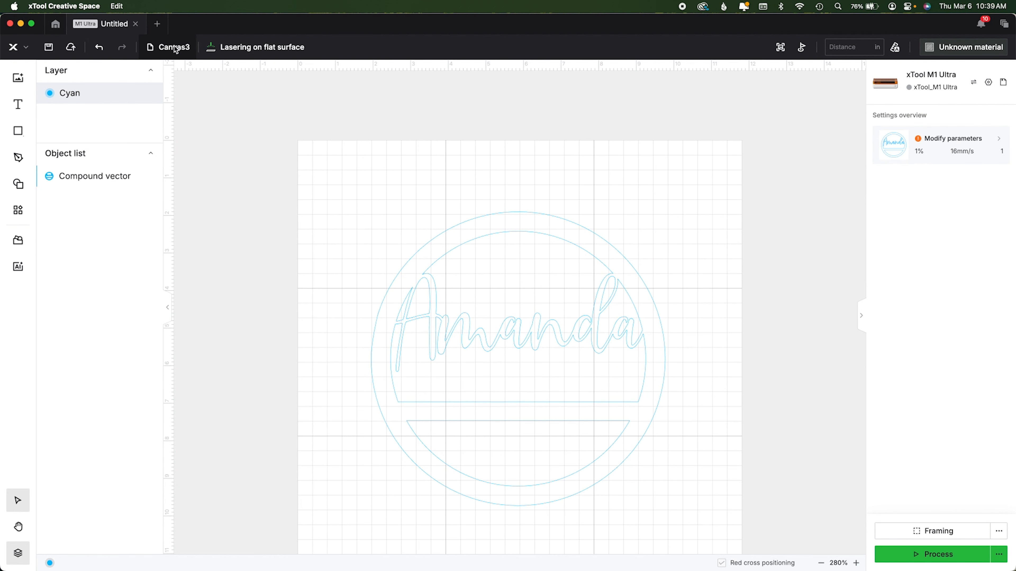
Display the project's canvases and switch to Canvas1.
left_click(172, 47)
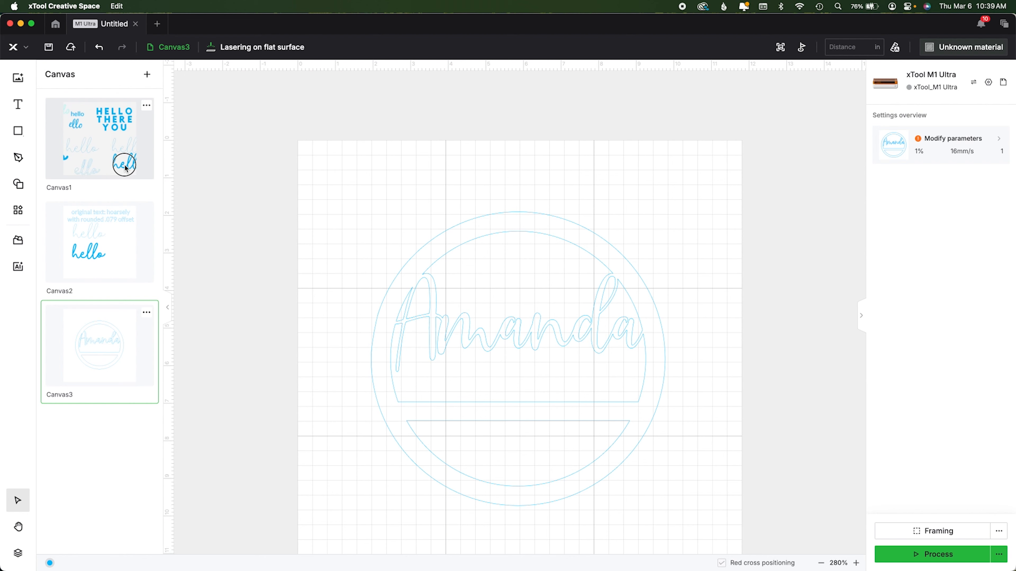
left_click(124, 164)
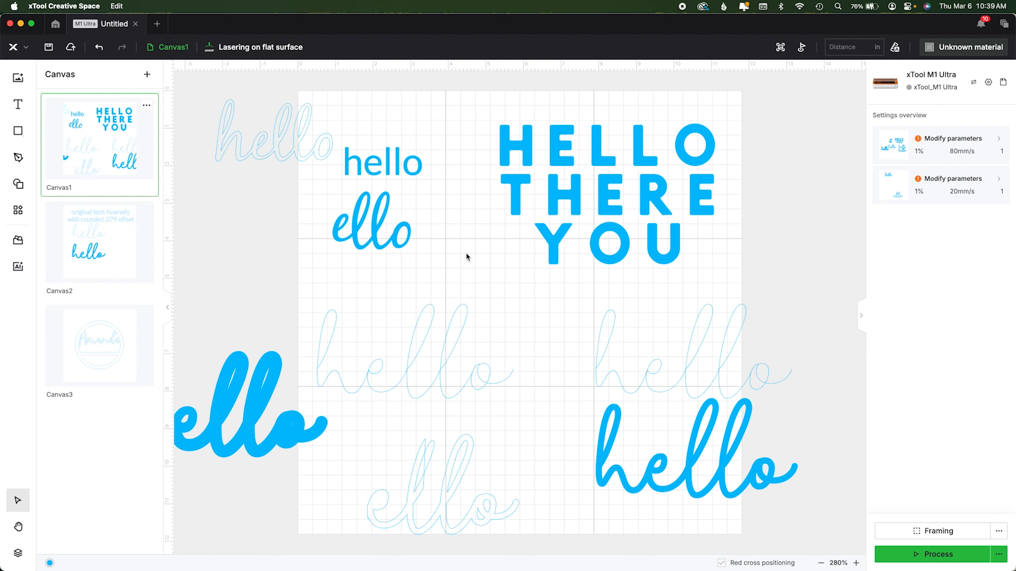
mouse_move(635, 569)
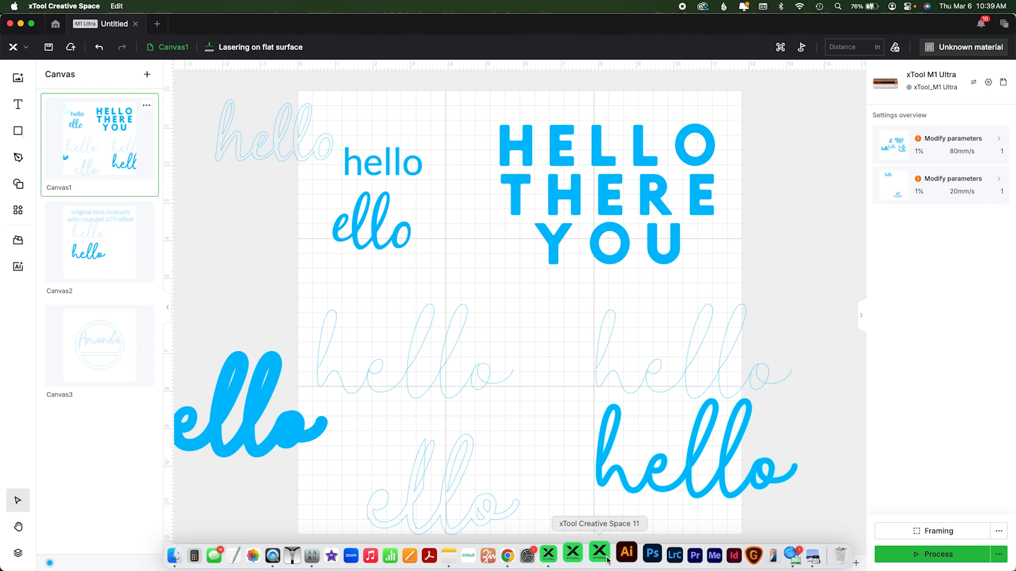